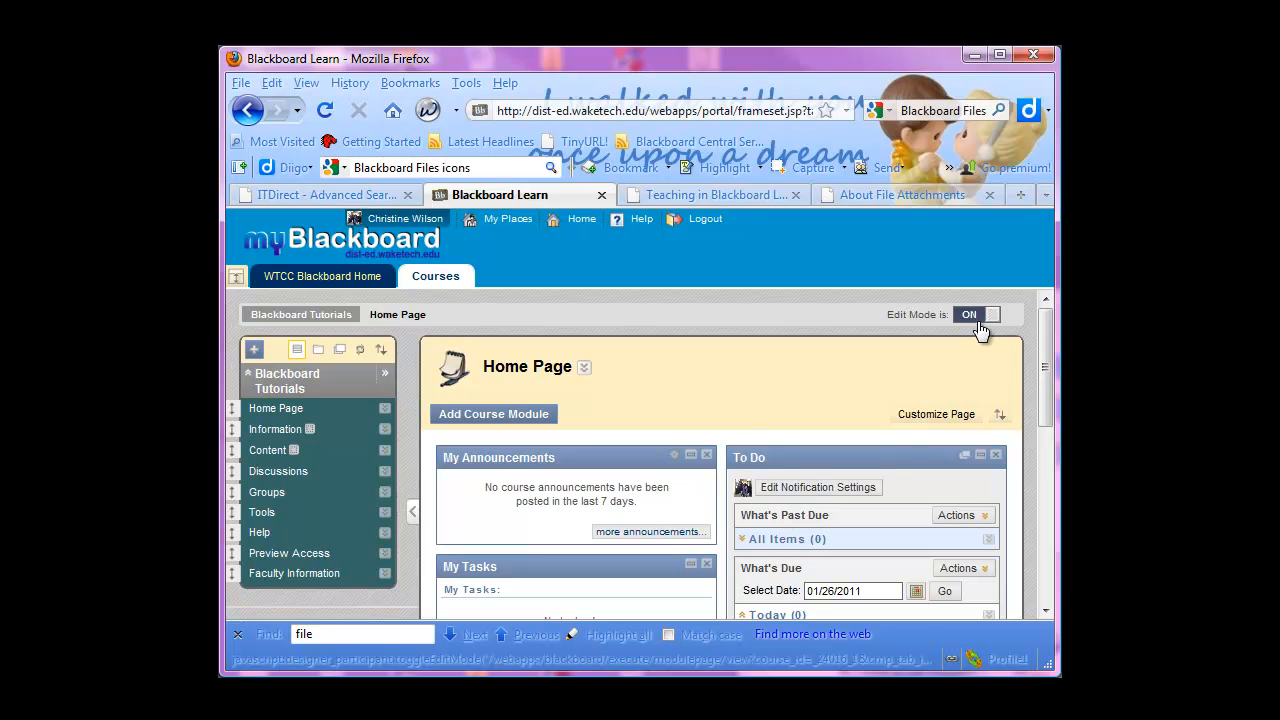
# Expand the course's Control Panel and open the tutorial course's folder under Files
pyautogui.scroll(-3, 645, 487)
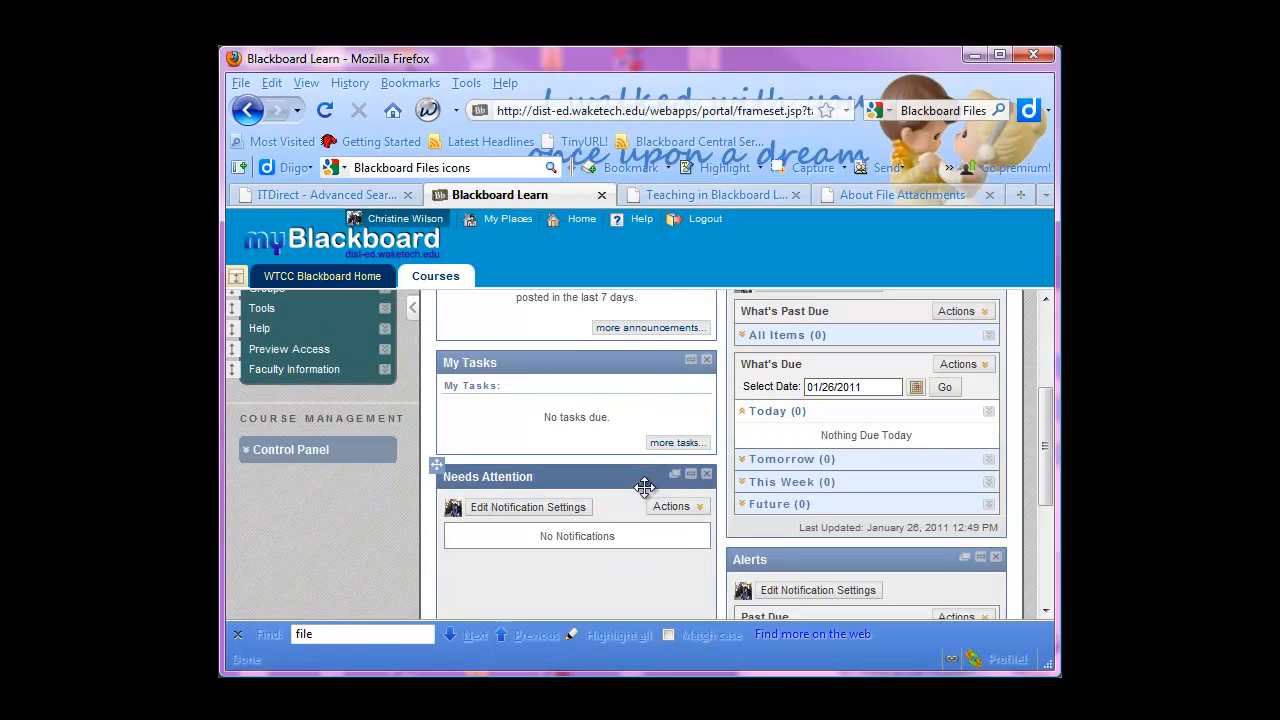
pyautogui.click(280, 455)
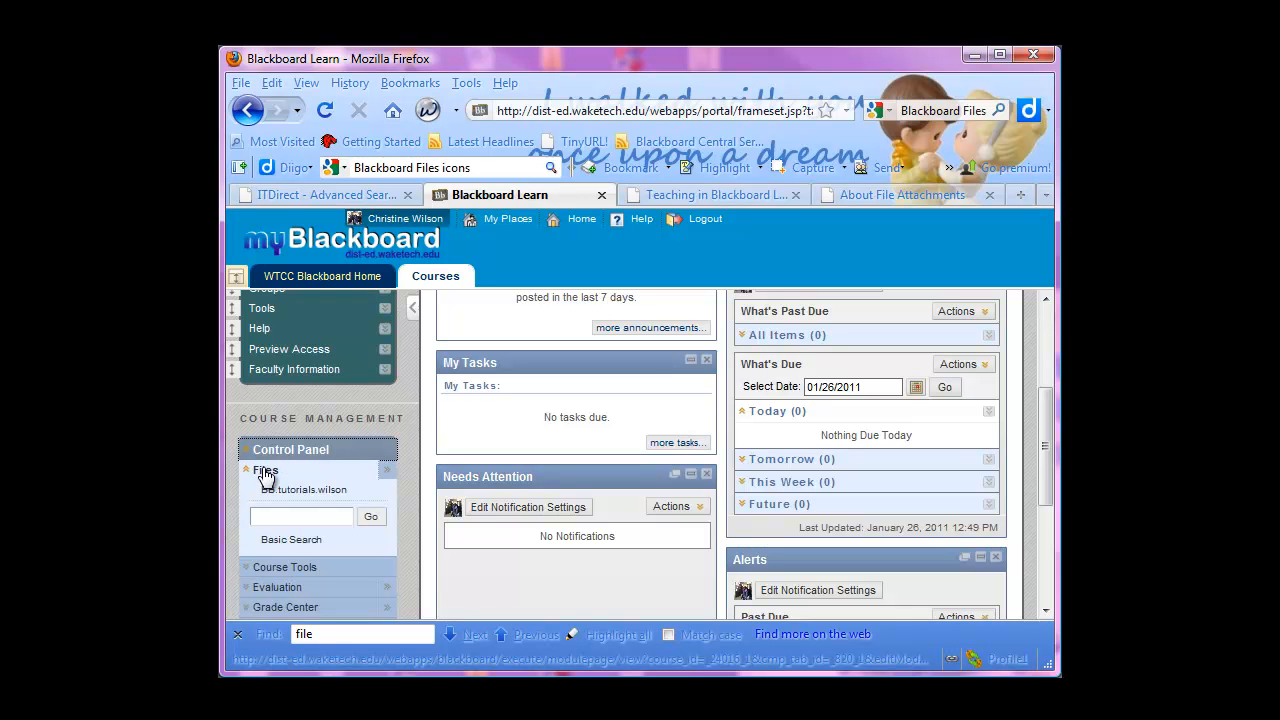
pyautogui.click(265, 472)
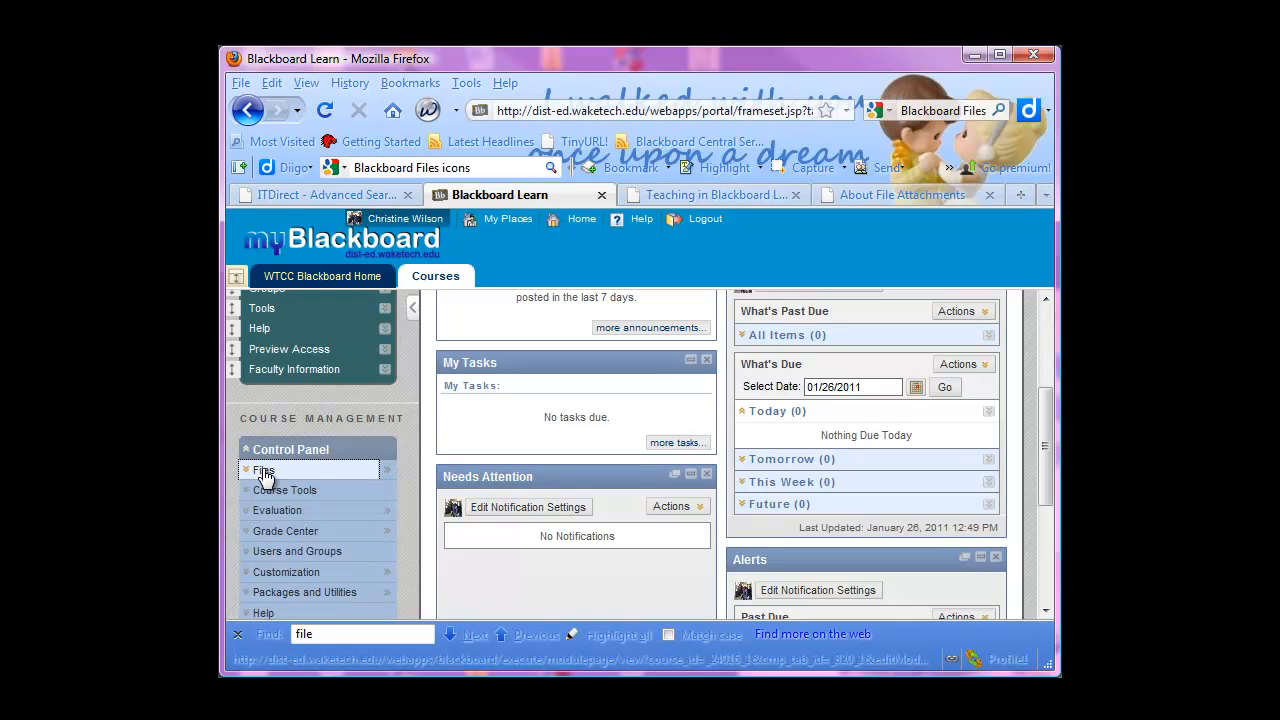
pyautogui.click(265, 474)
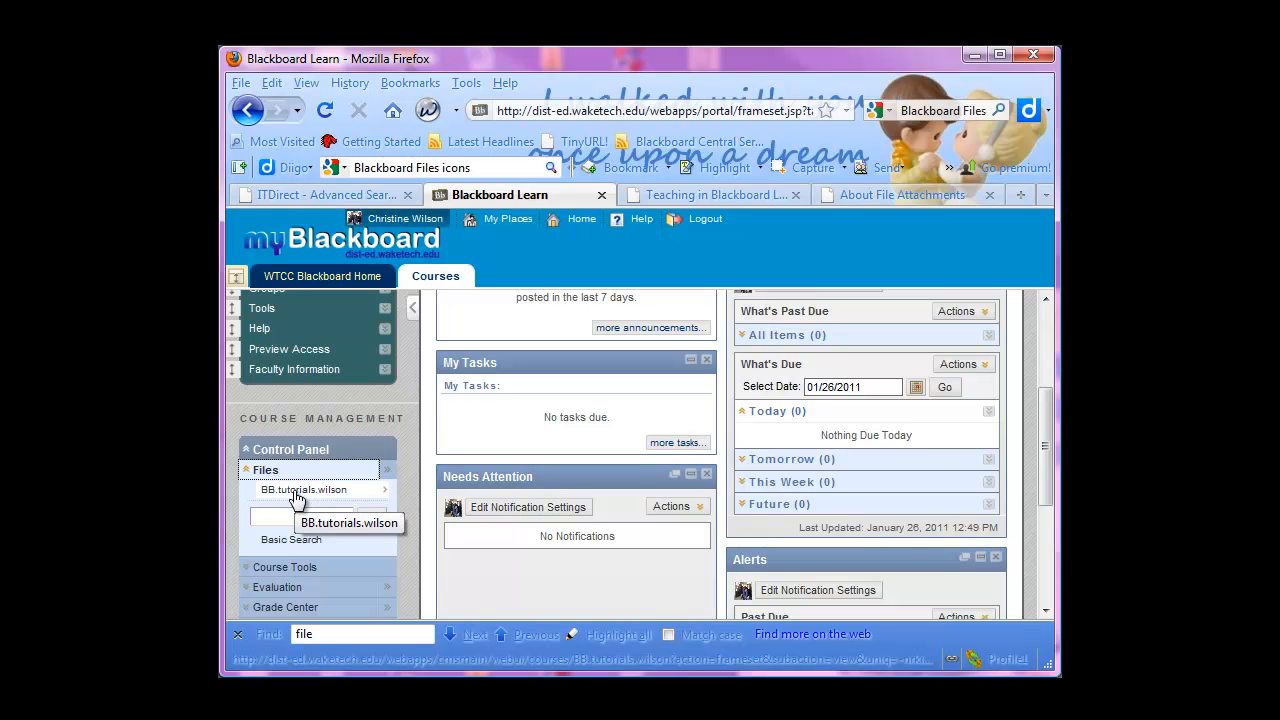
pyautogui.click(297, 490)
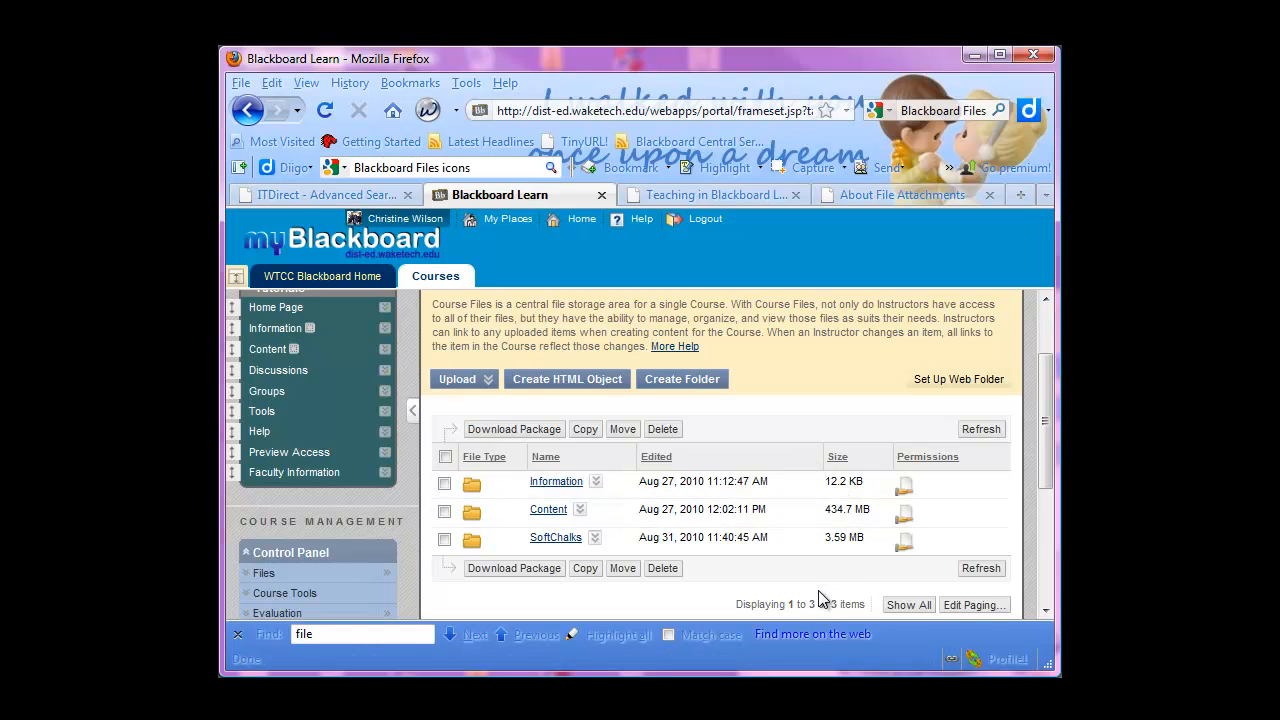
# Open the Information folder to view its contents and return to the parent folder
pyautogui.moveTo(1042, 442); pyautogui.dragTo(1042, 439)
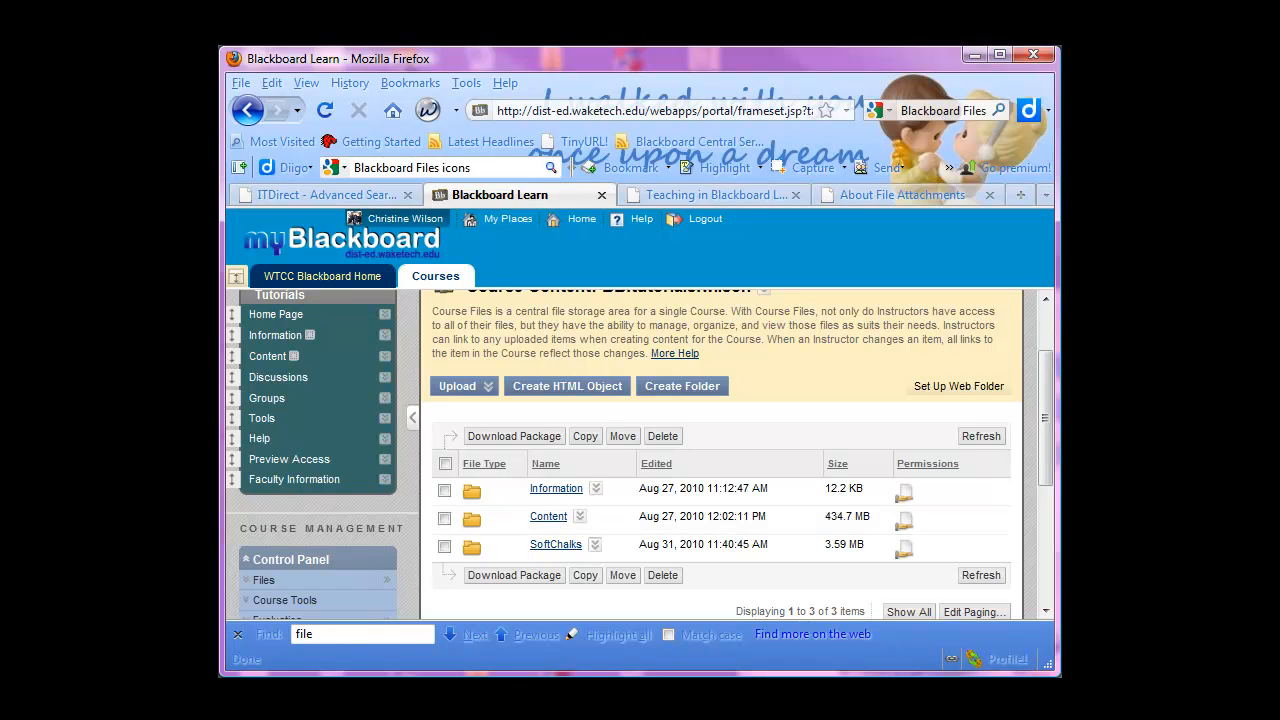
pyautogui.scroll(1, 820, 366)
pyautogui.scroll(-2, 774, 484)
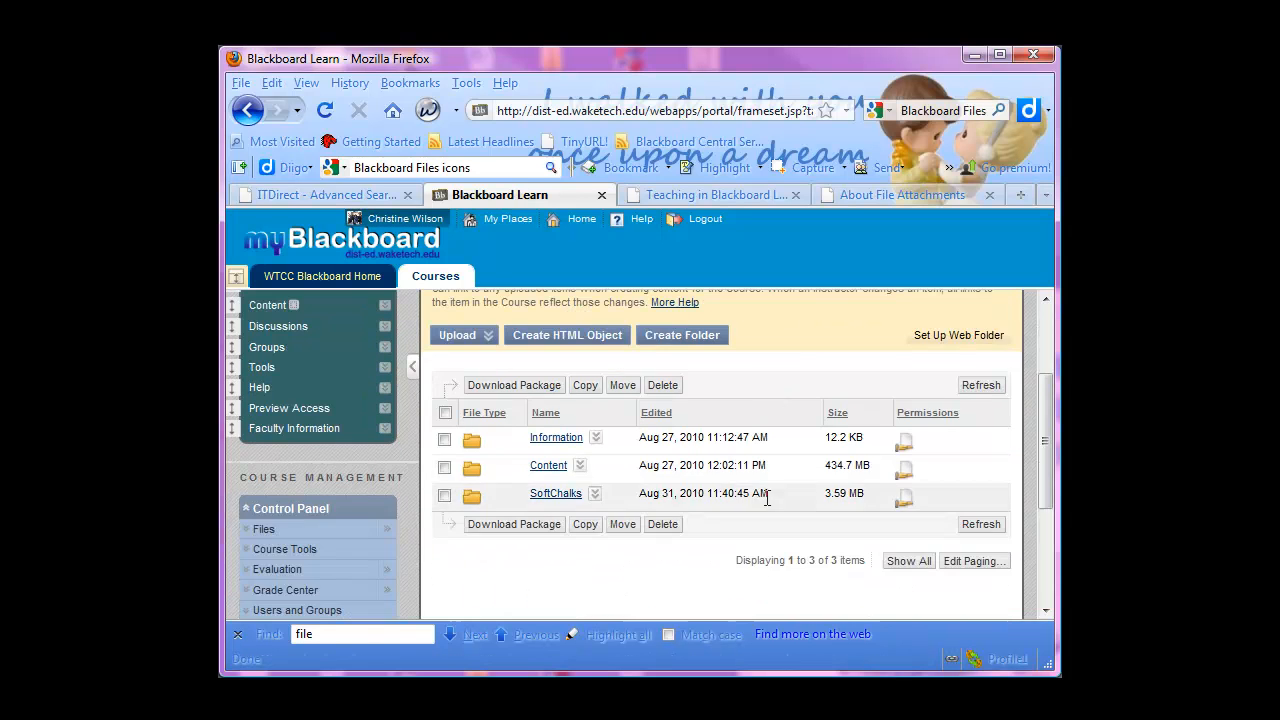
pyautogui.click(555, 436)
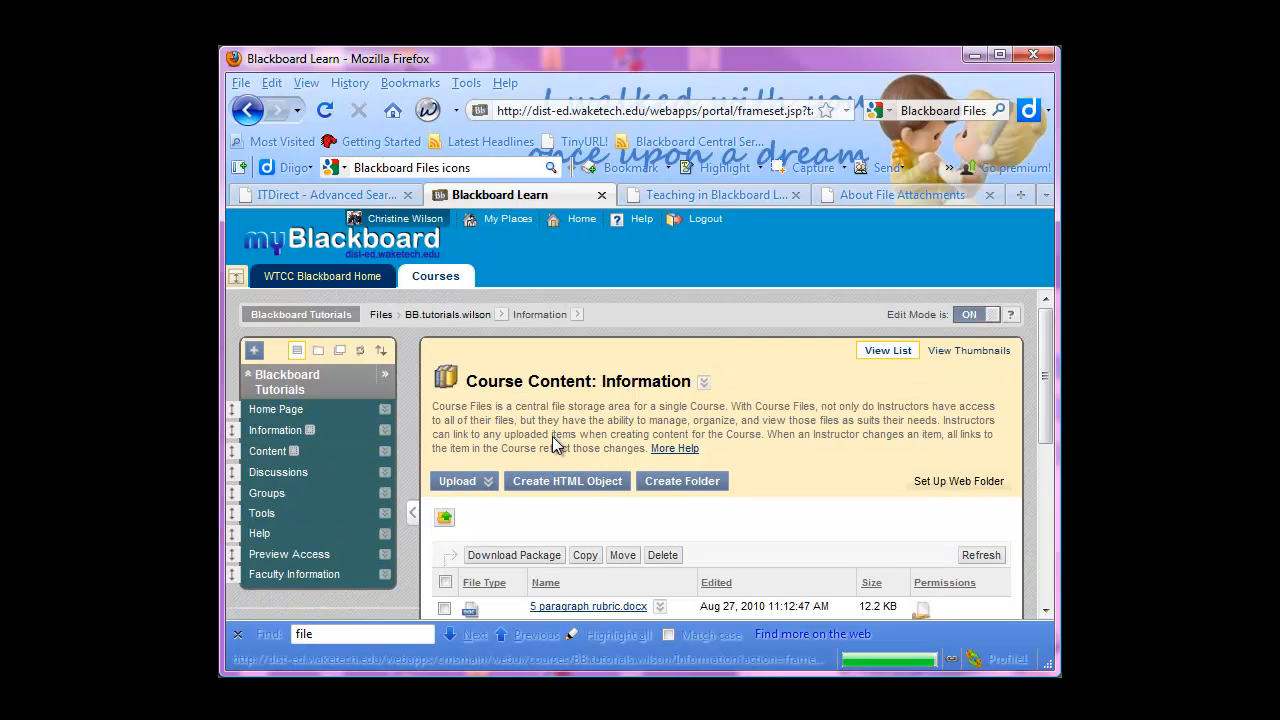
pyautogui.scroll(-2, 667, 565)
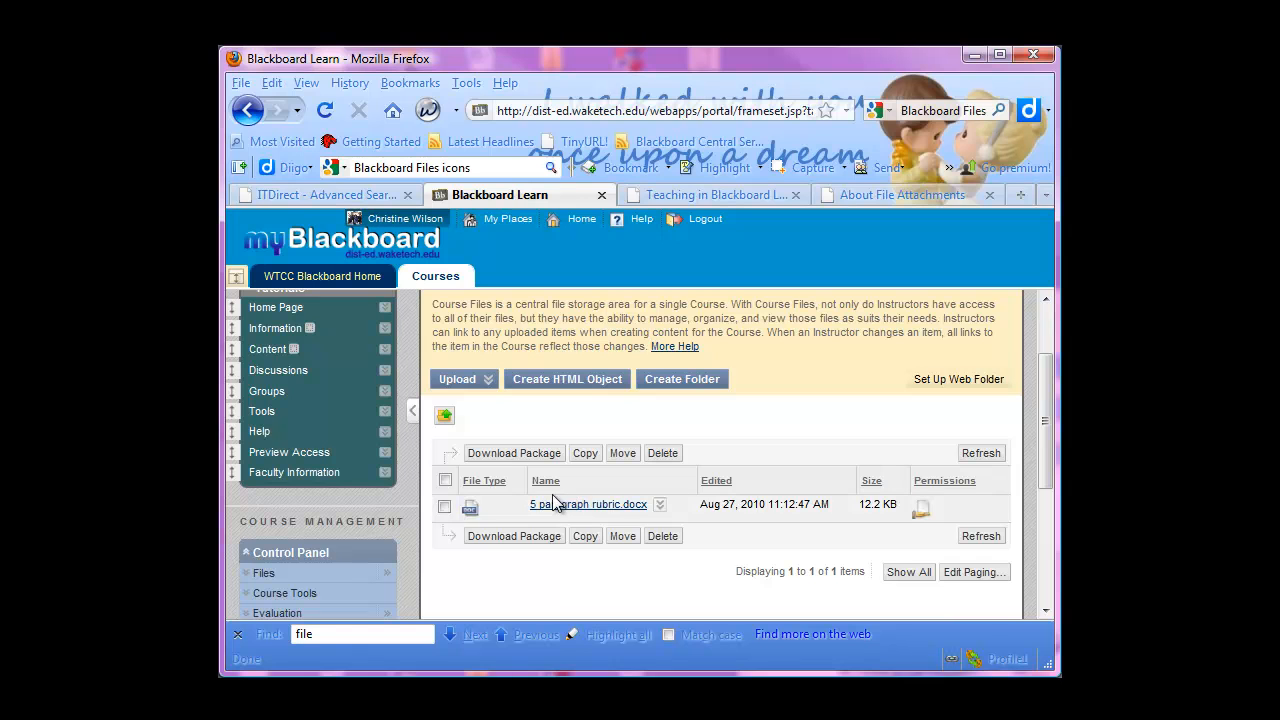
pyautogui.click(444, 416)
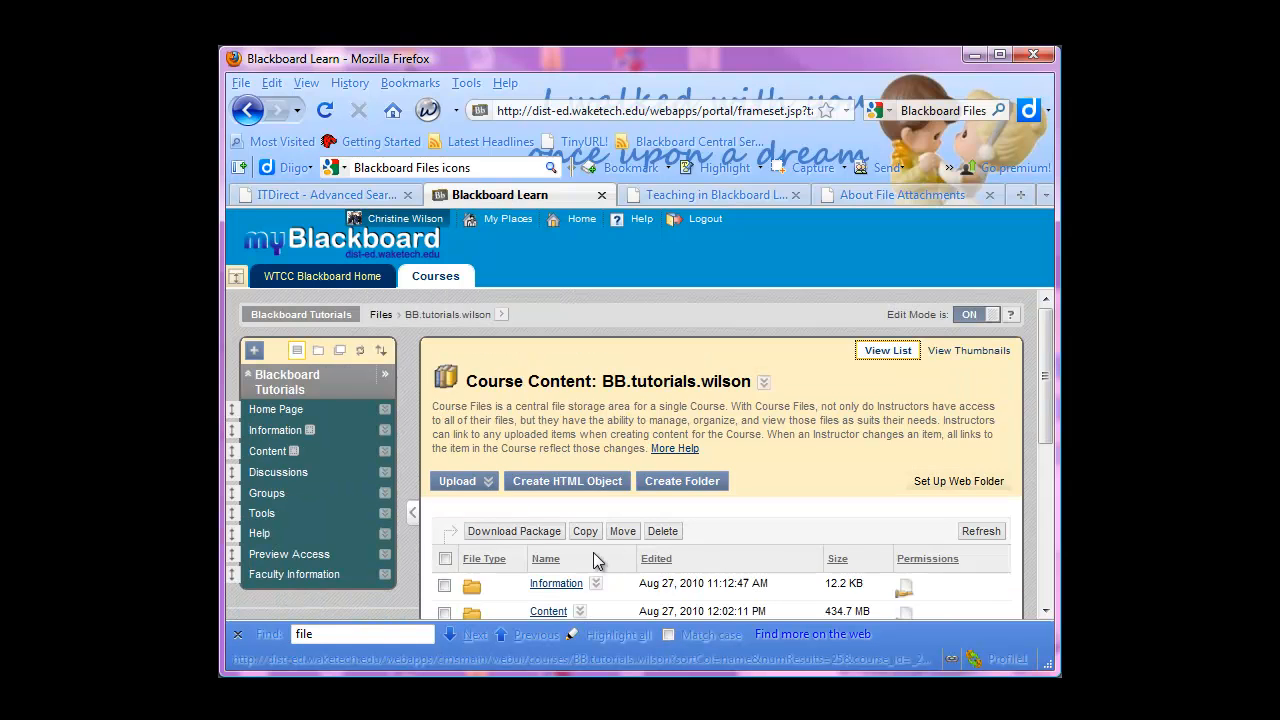
# Open the Content folder and go into its ENG 080 subfolder
pyautogui.scroll(-2, 597, 562)
pyautogui.click(535, 510)
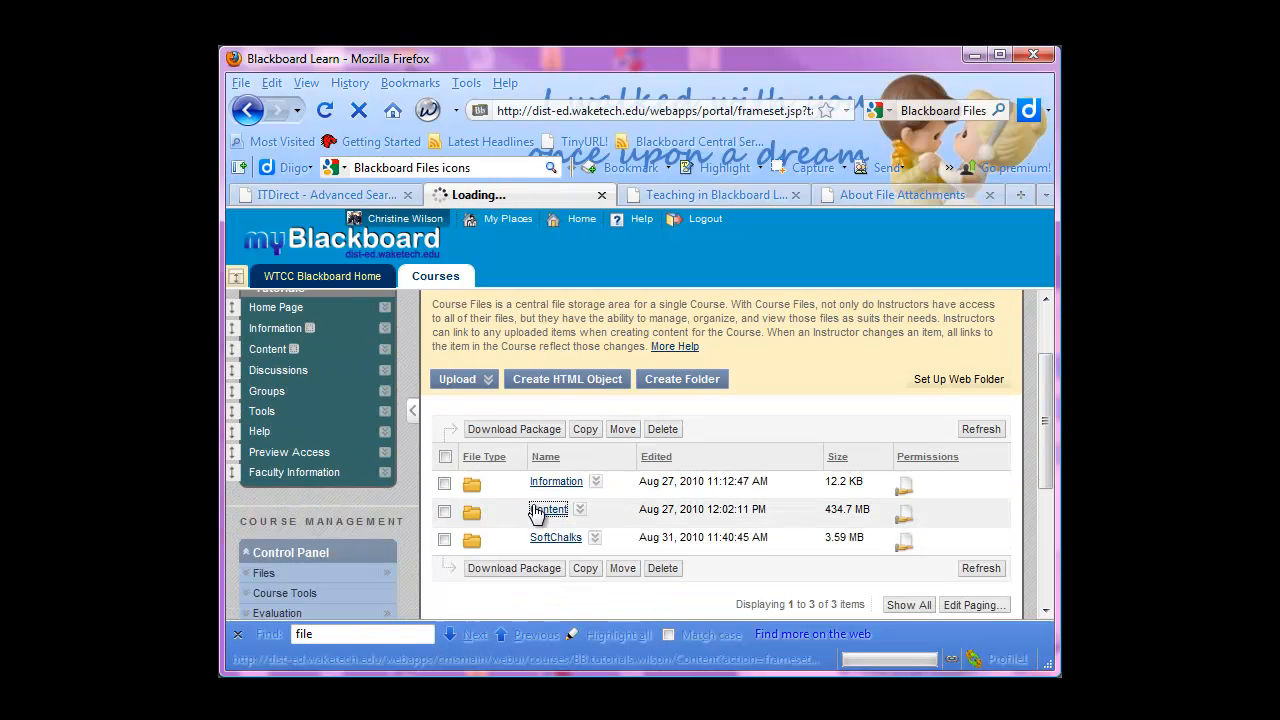
pyautogui.scroll(-2, 599, 506)
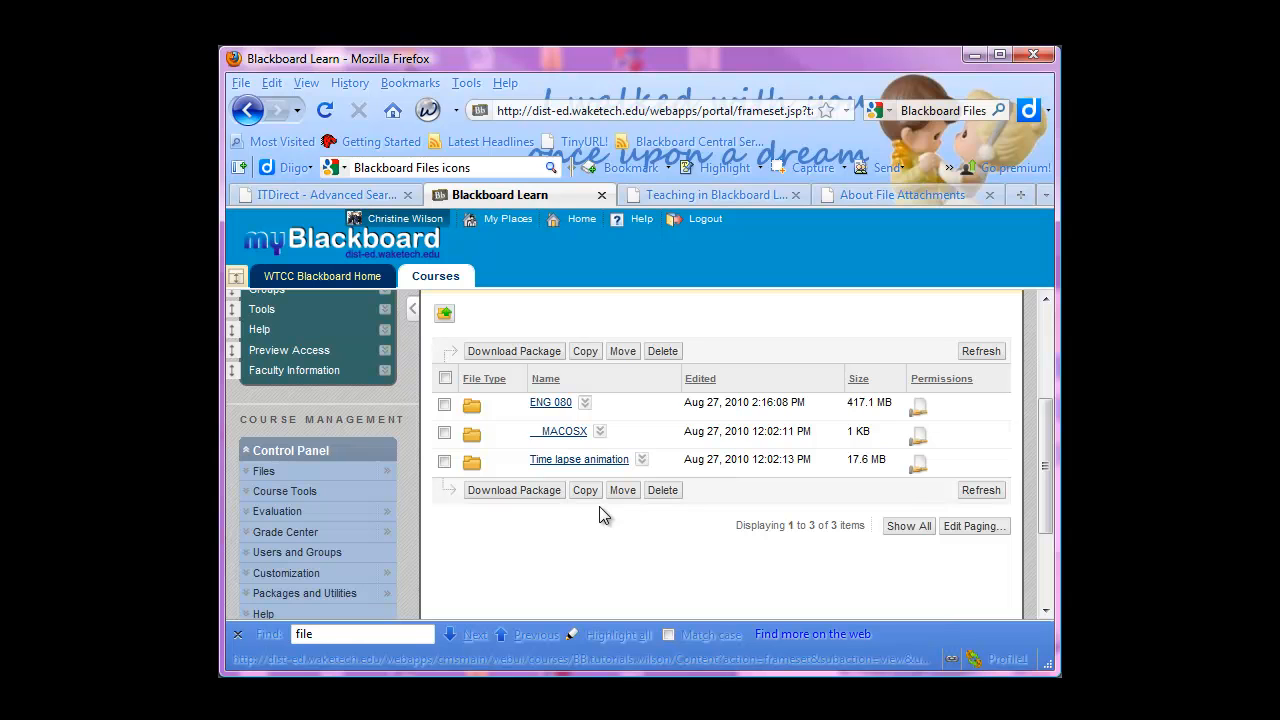
pyautogui.click(553, 404)
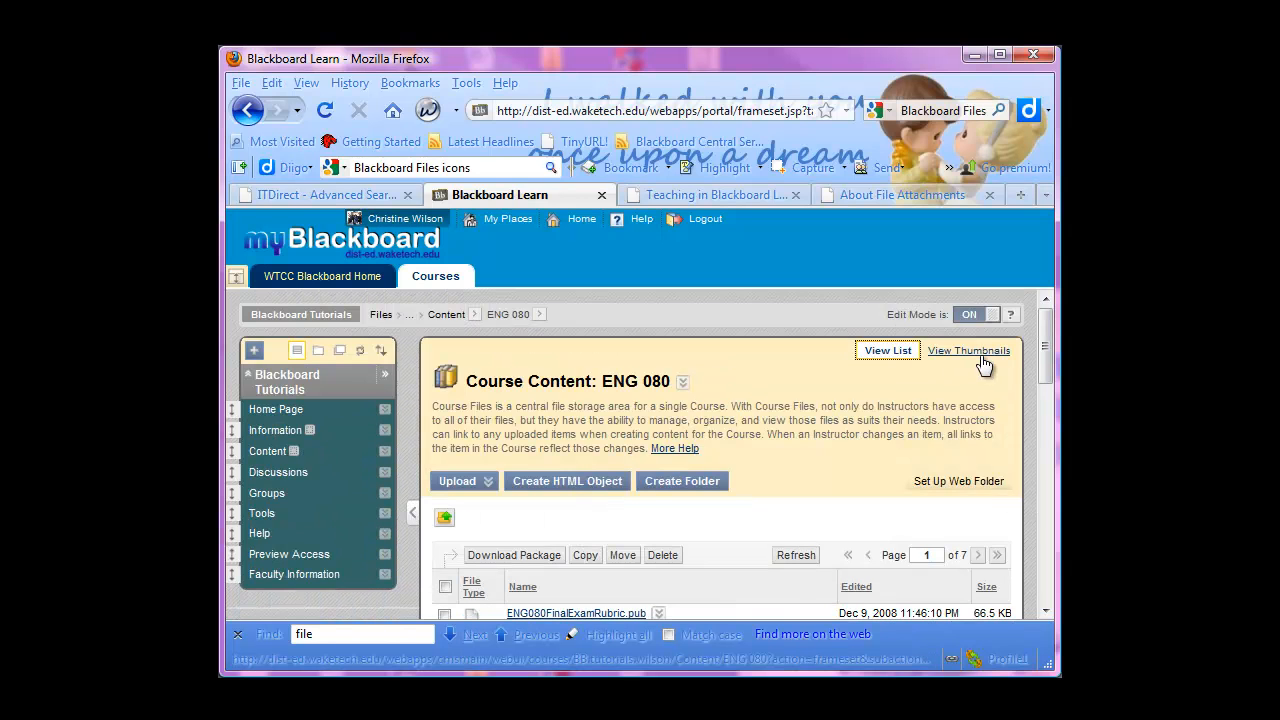
# Display the ENG 080 files as thumbnails and look through the first page of files
pyautogui.click(975, 354)
pyautogui.scroll(-4, 560, 530)
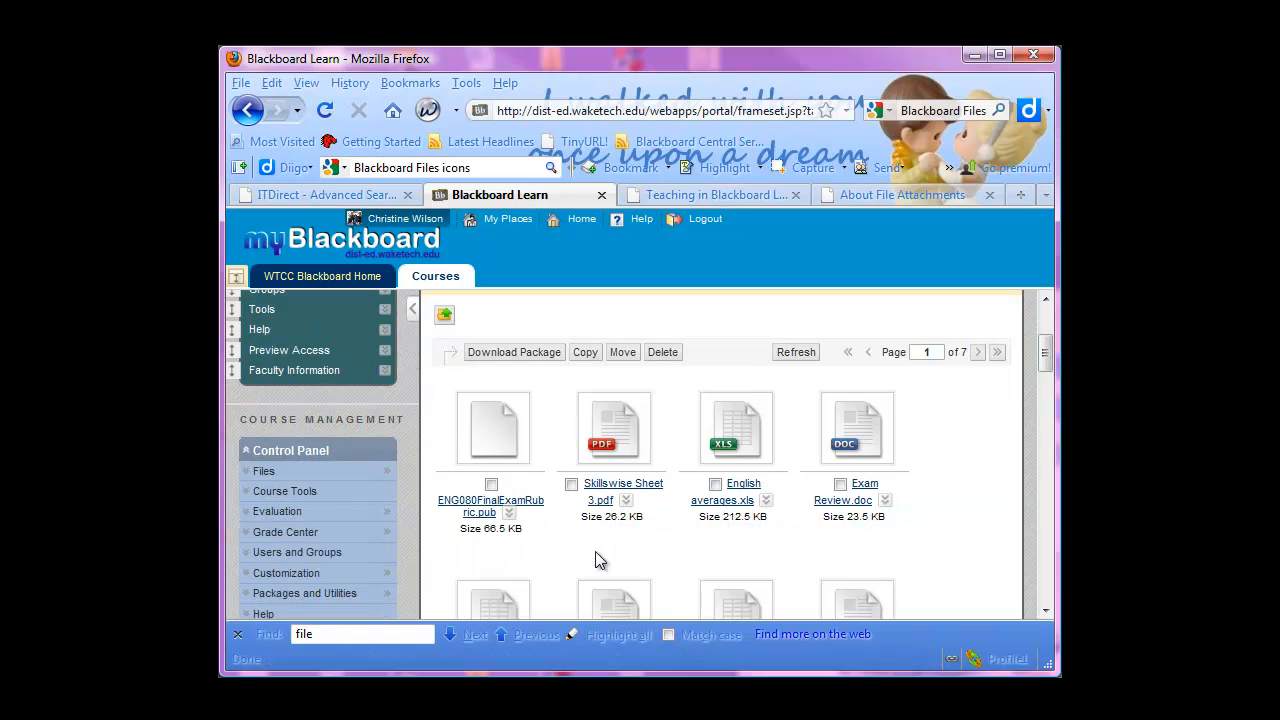
pyautogui.scroll(-2, 720, 447)
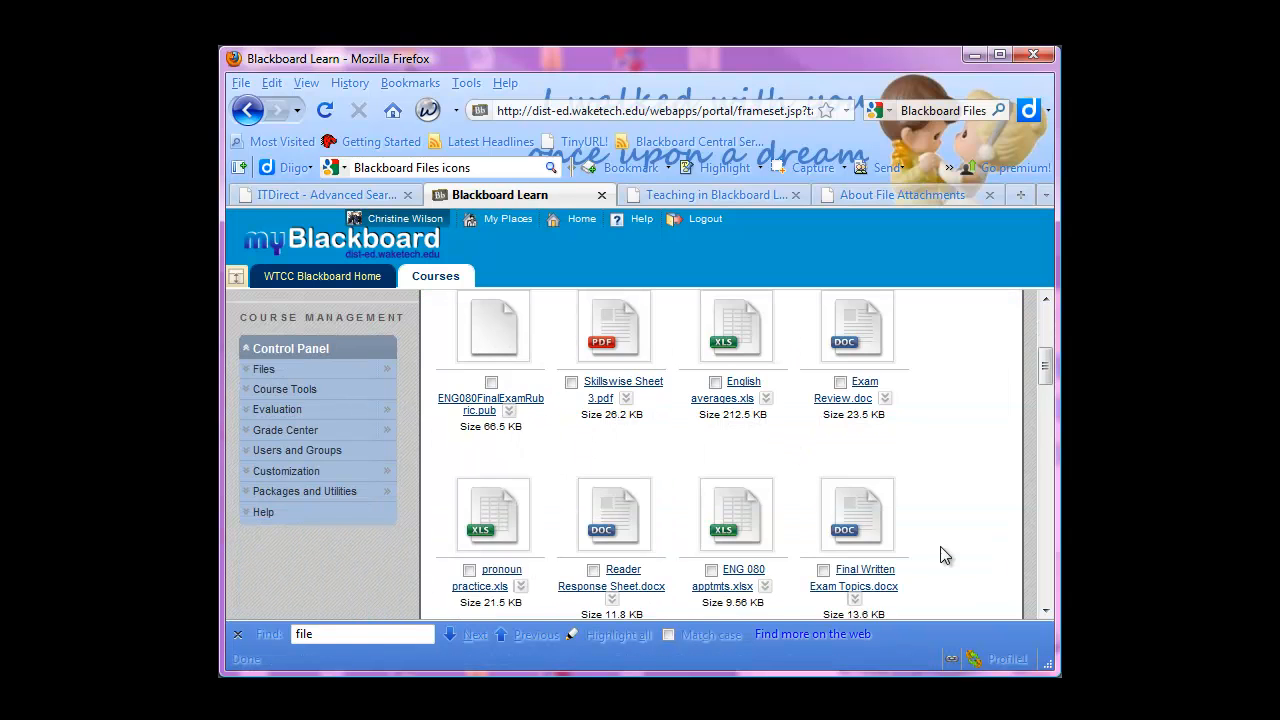
pyautogui.scroll(-4, 894, 543)
pyautogui.scroll(-4, 674, 500)
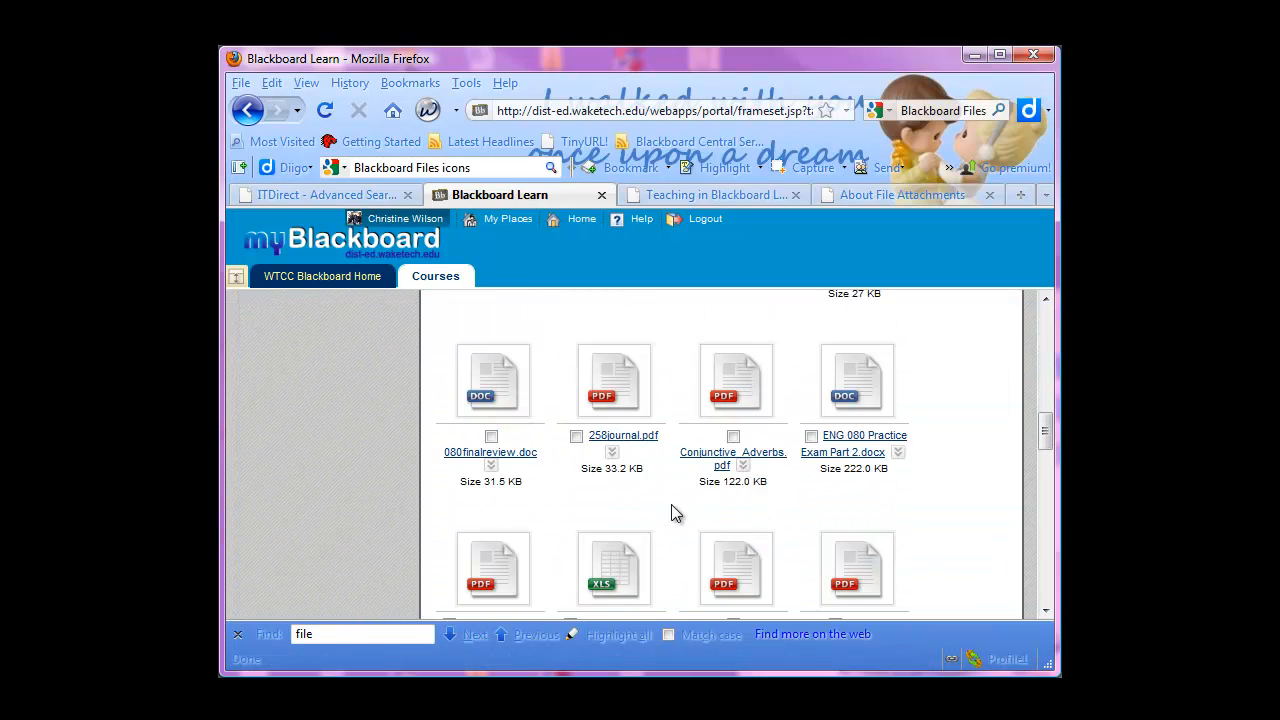
pyautogui.scroll(-2, 671, 504)
pyautogui.scroll(-4, 671, 504)
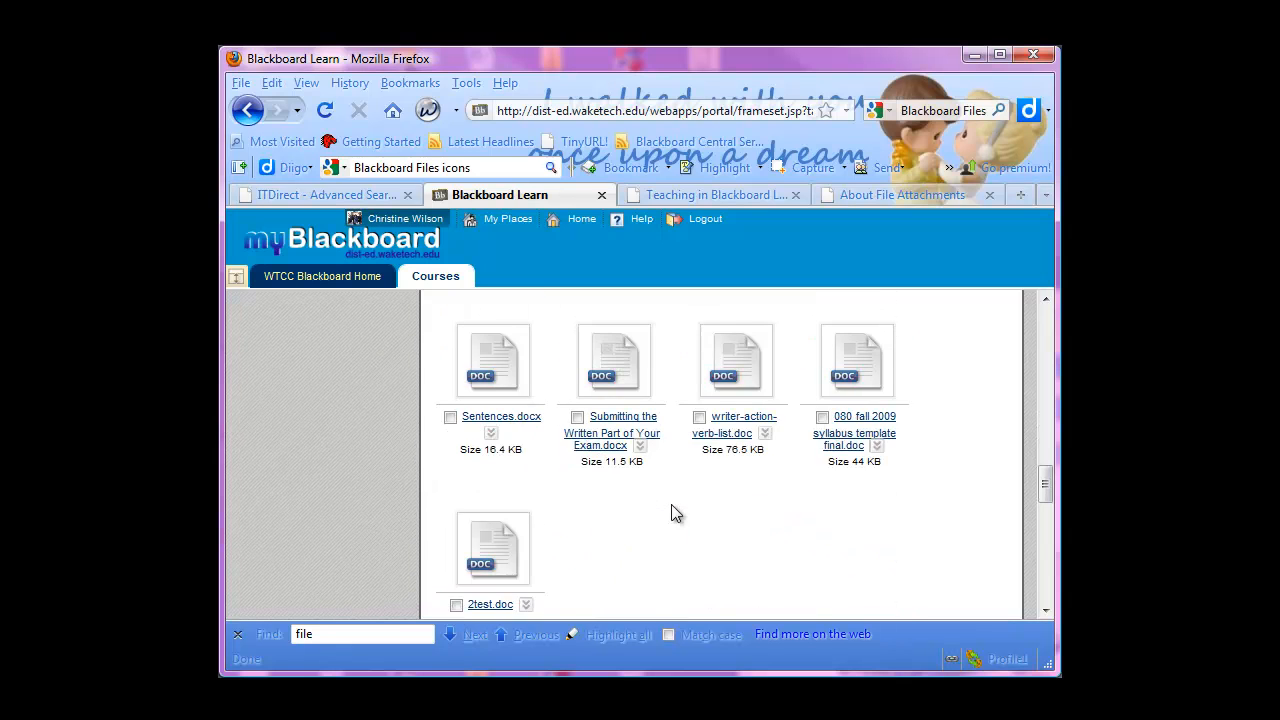
pyautogui.scroll(15, 671, 513)
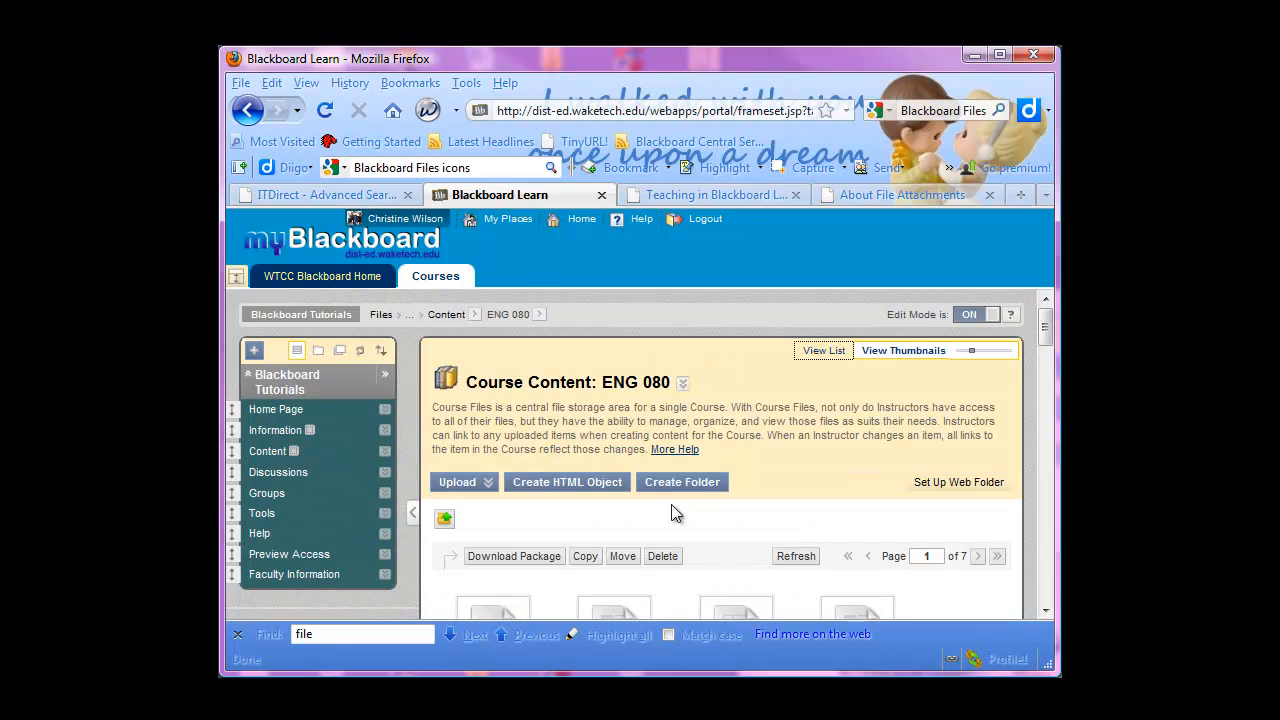
# Open the Student Discipline folder in ENG 080, look over its files, and return to the top-level course folder
pyautogui.scroll(-10, 540, 541)
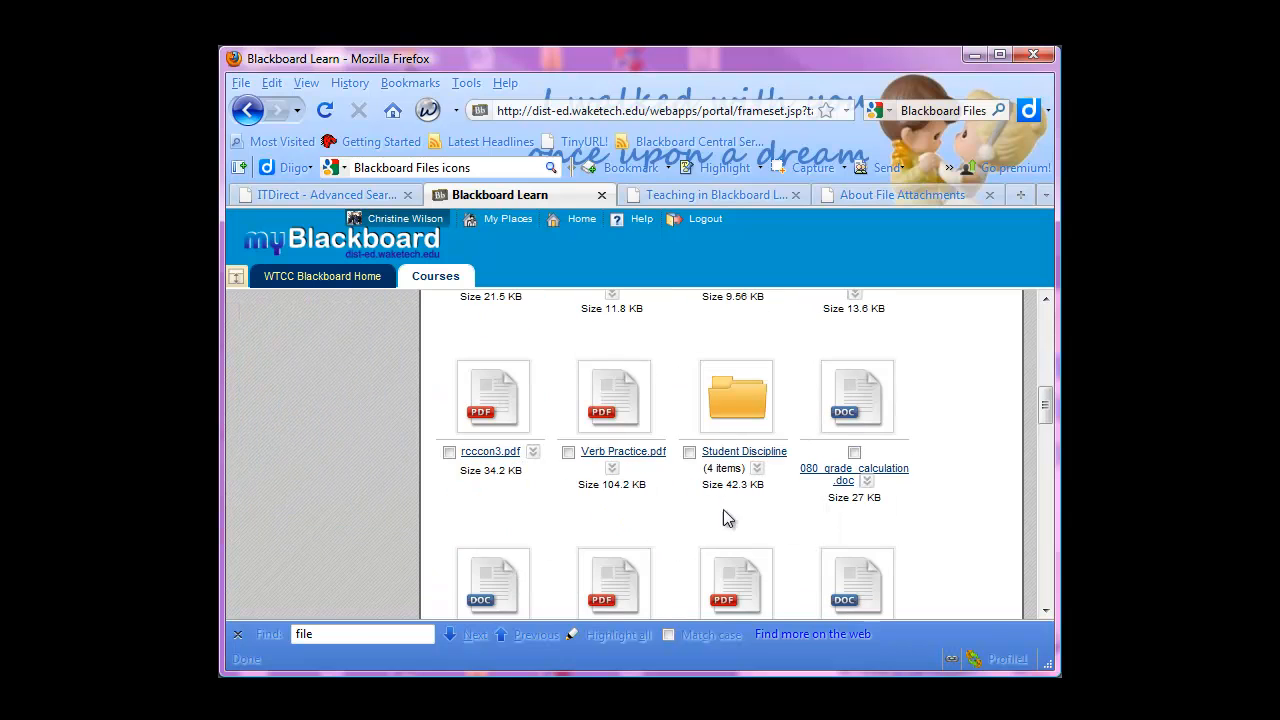
pyautogui.click(740, 400)
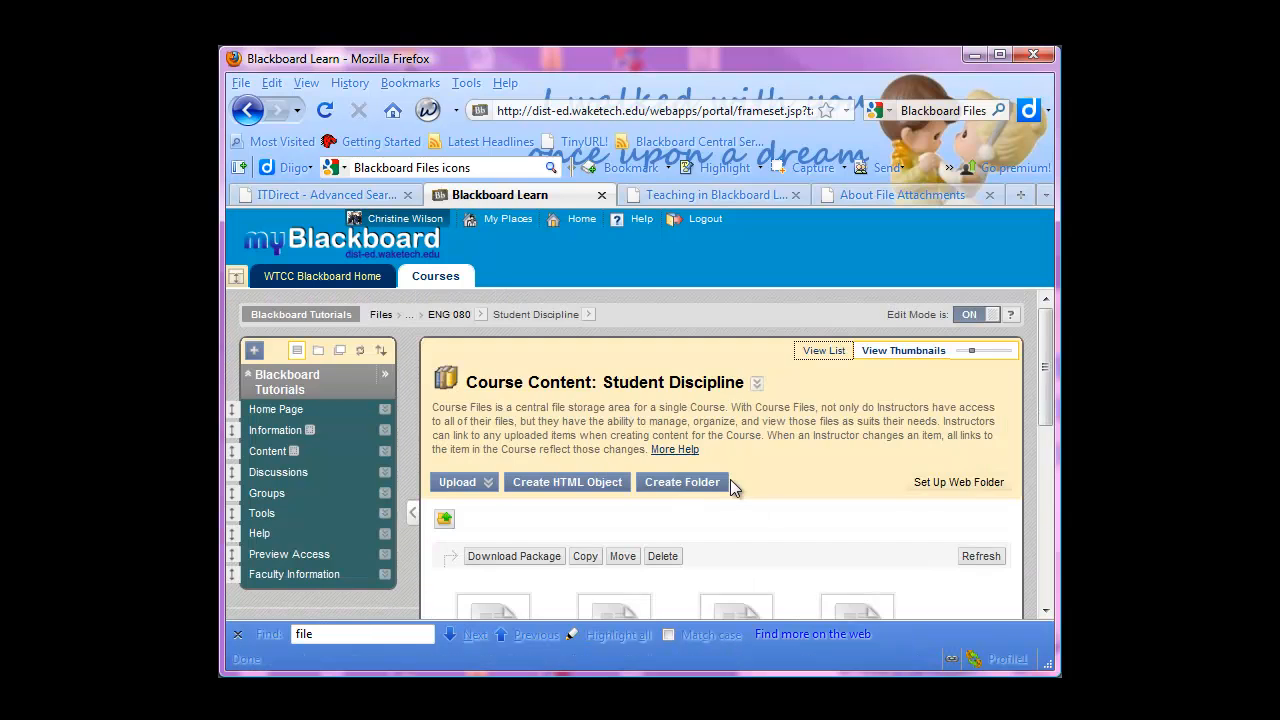
pyautogui.scroll(-5, 730, 482)
pyautogui.scroll(4, 600, 482)
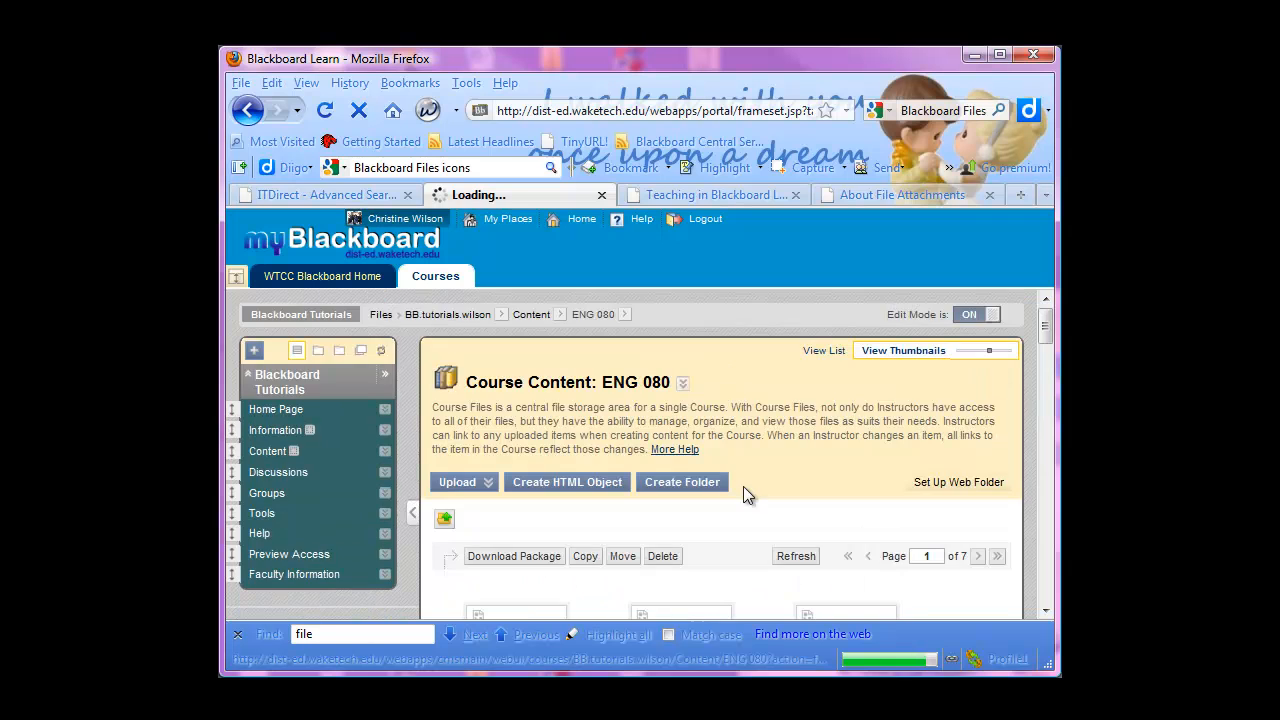
pyautogui.scroll(-2, 743, 486)
pyautogui.scroll(1, 903, 415)
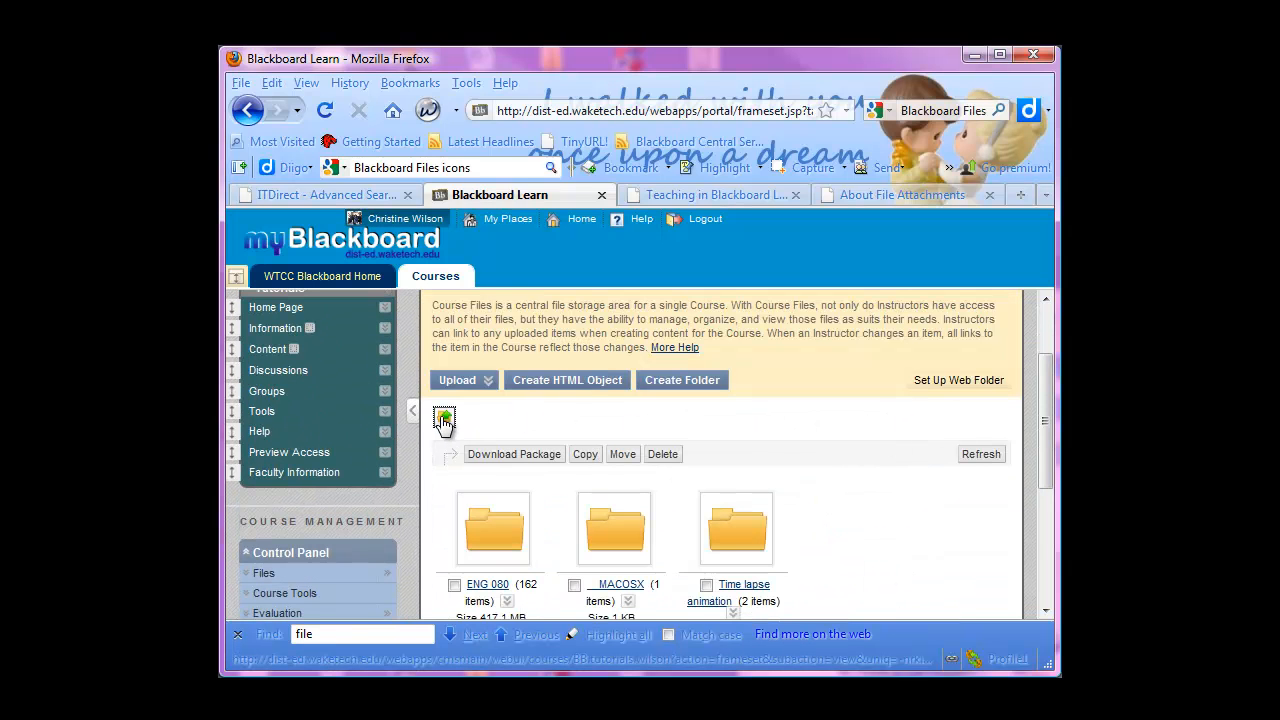
pyautogui.scroll(2, 660, 420)
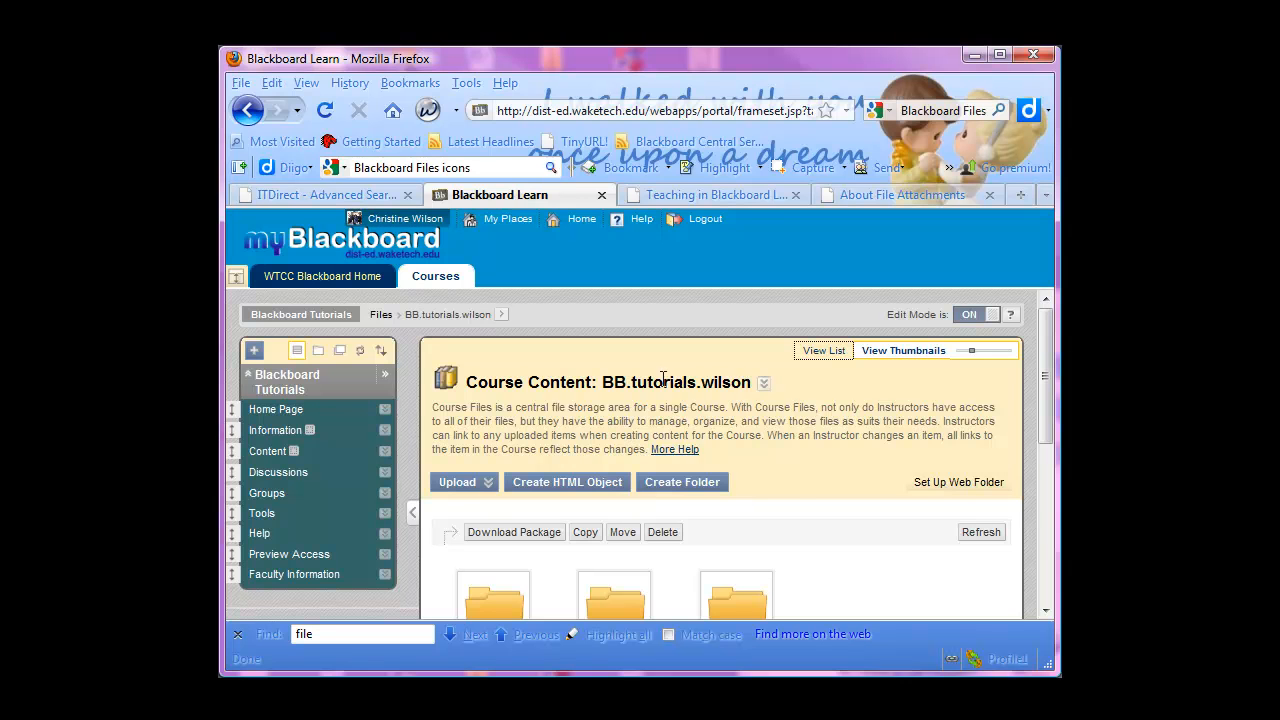
# Create a new folder named "My First Folder" in the top-level course files
pyautogui.scroll(-2, 797, 501)
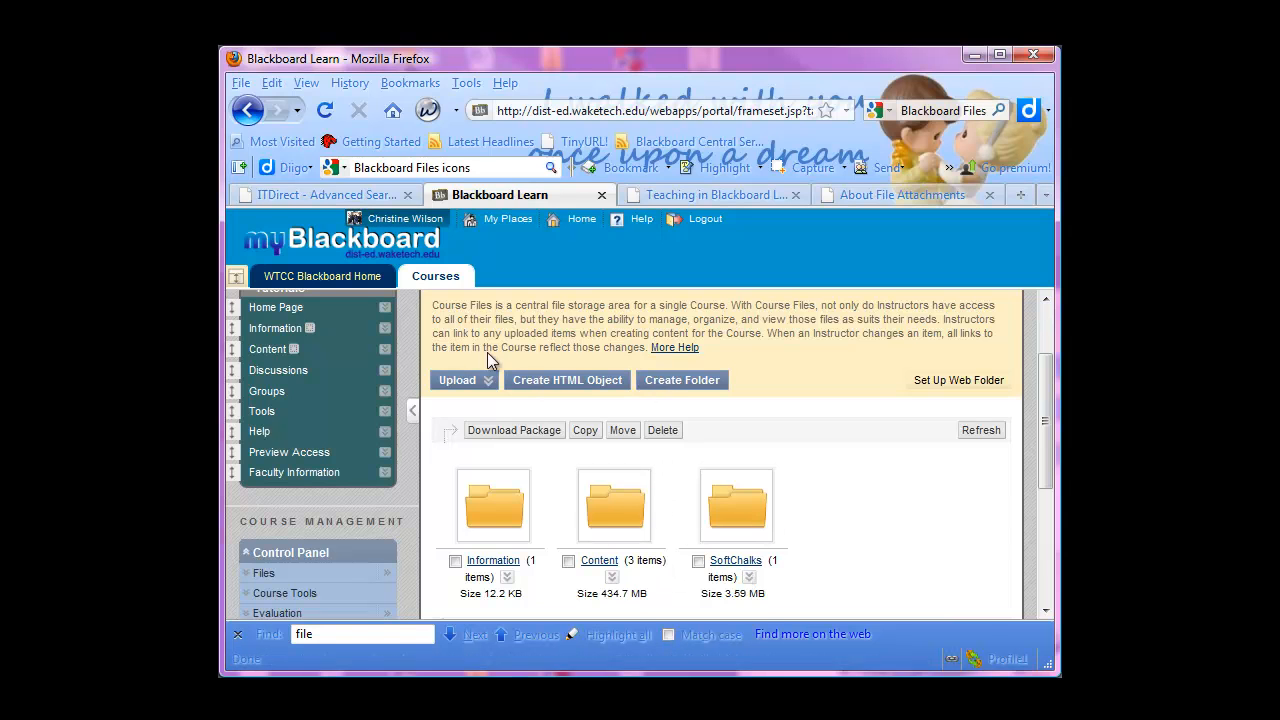
pyautogui.scroll(2, 660, 382)
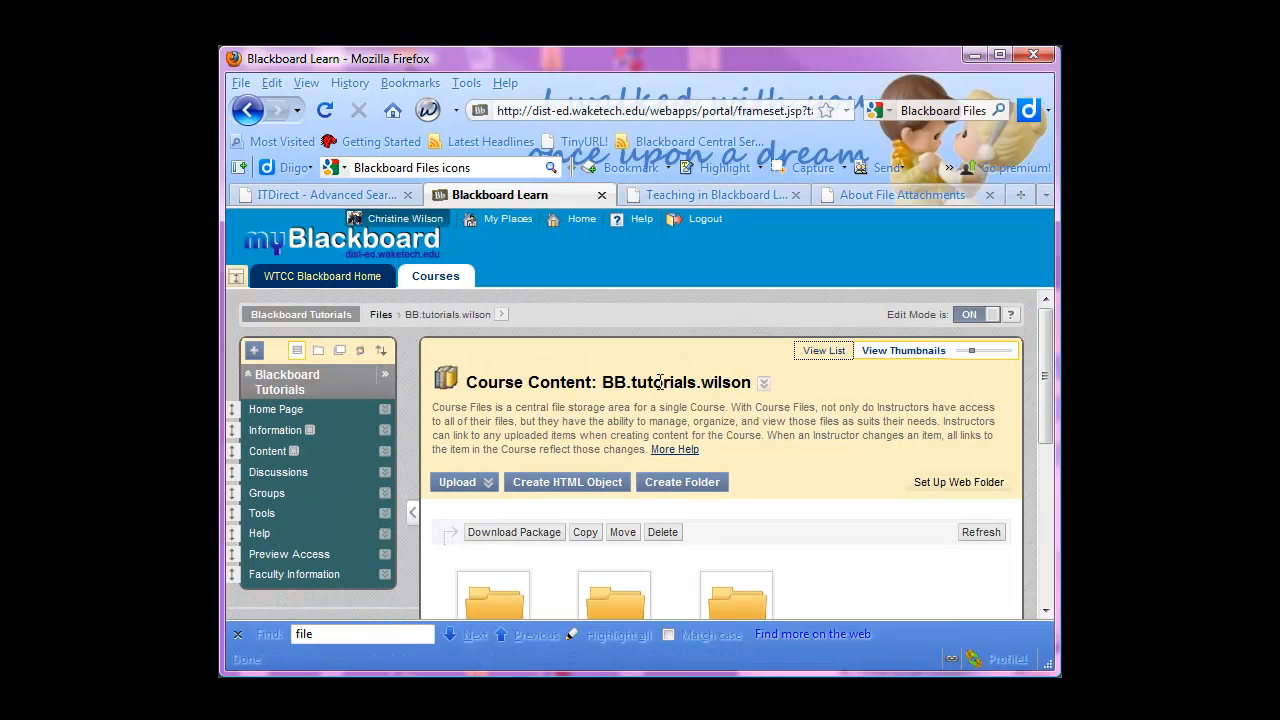
pyautogui.click(684, 486)
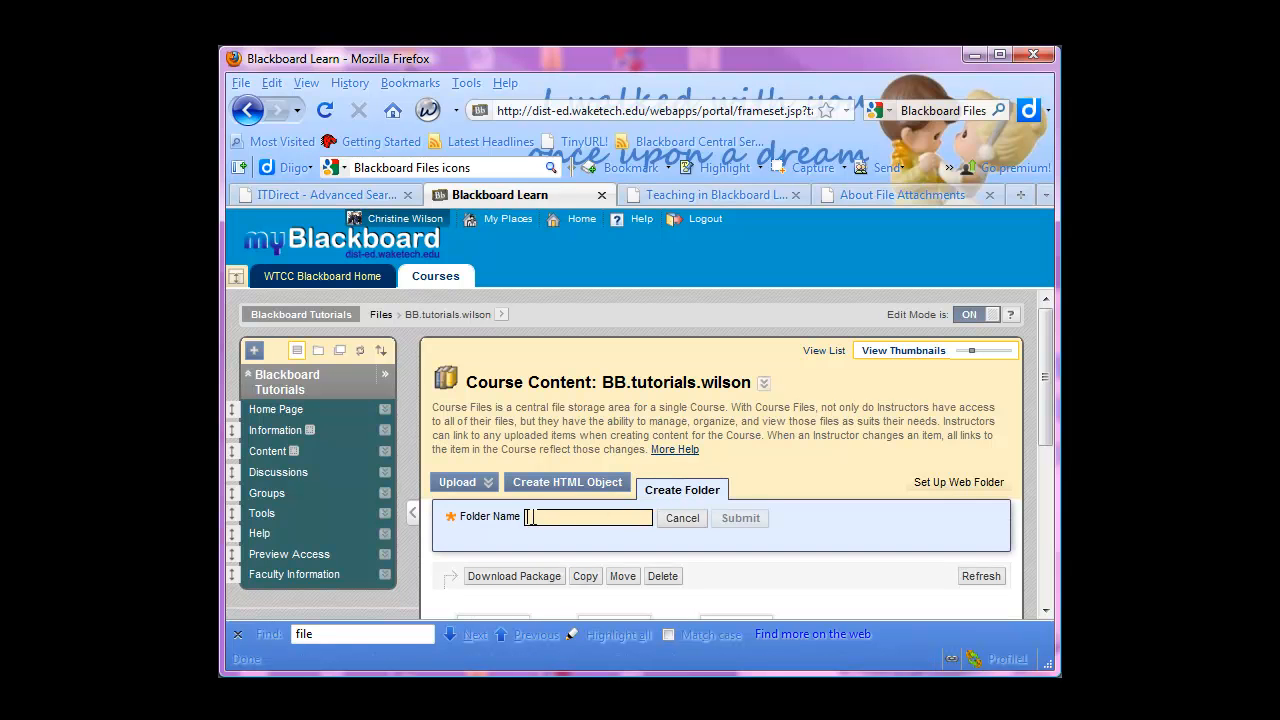
pyautogui.write('My First F')
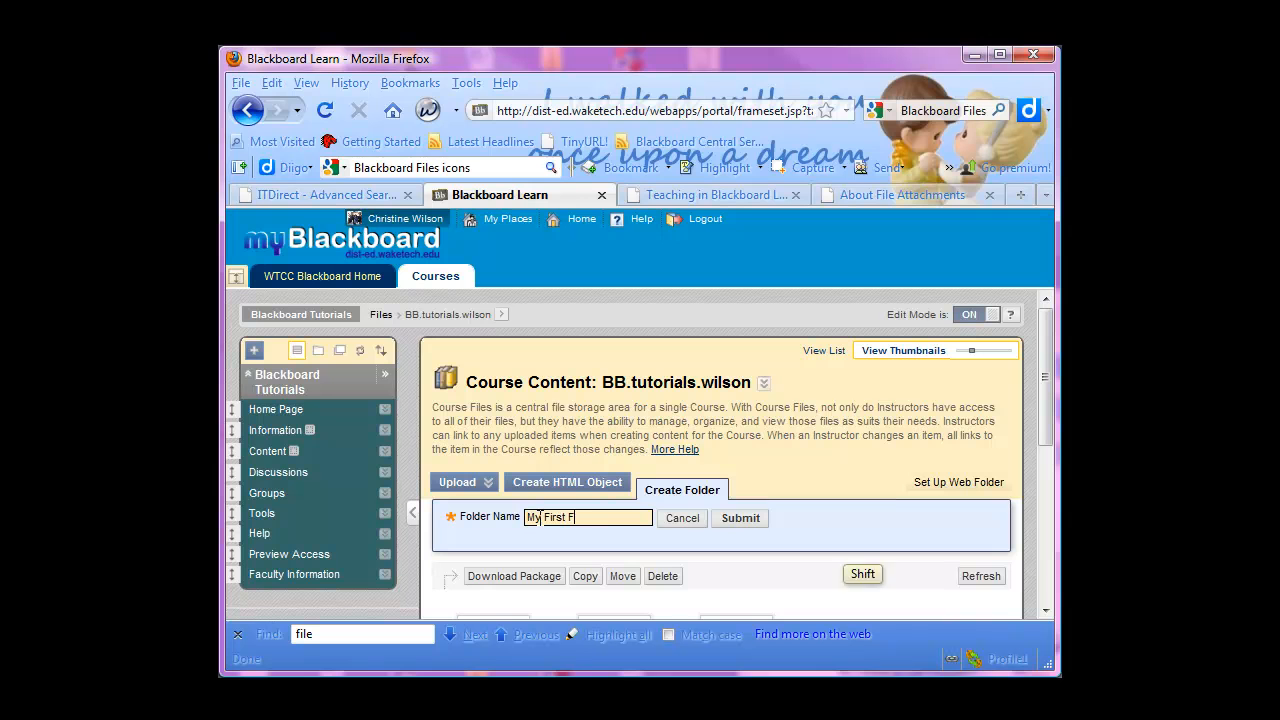
pyautogui.write('older')
pyautogui.click(740, 518)
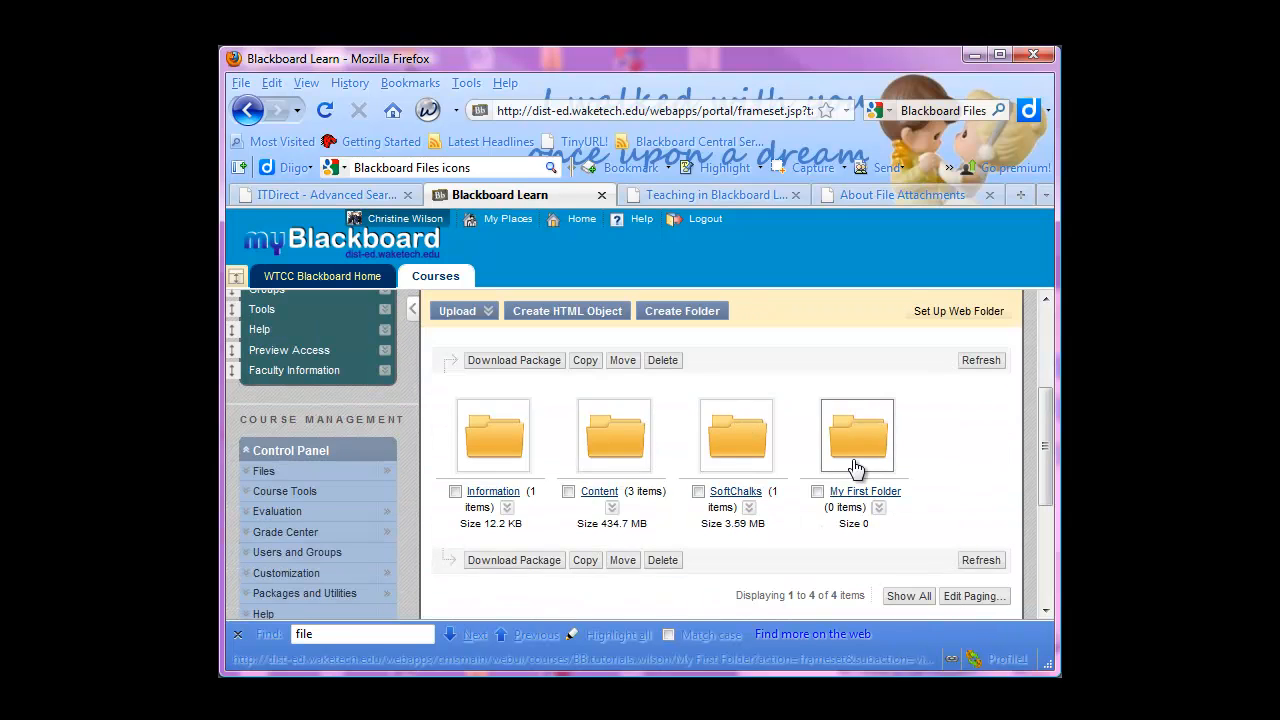
# Switch the course files back to list view and rename My First Folder as "General Folder"
pyautogui.click(818, 332)
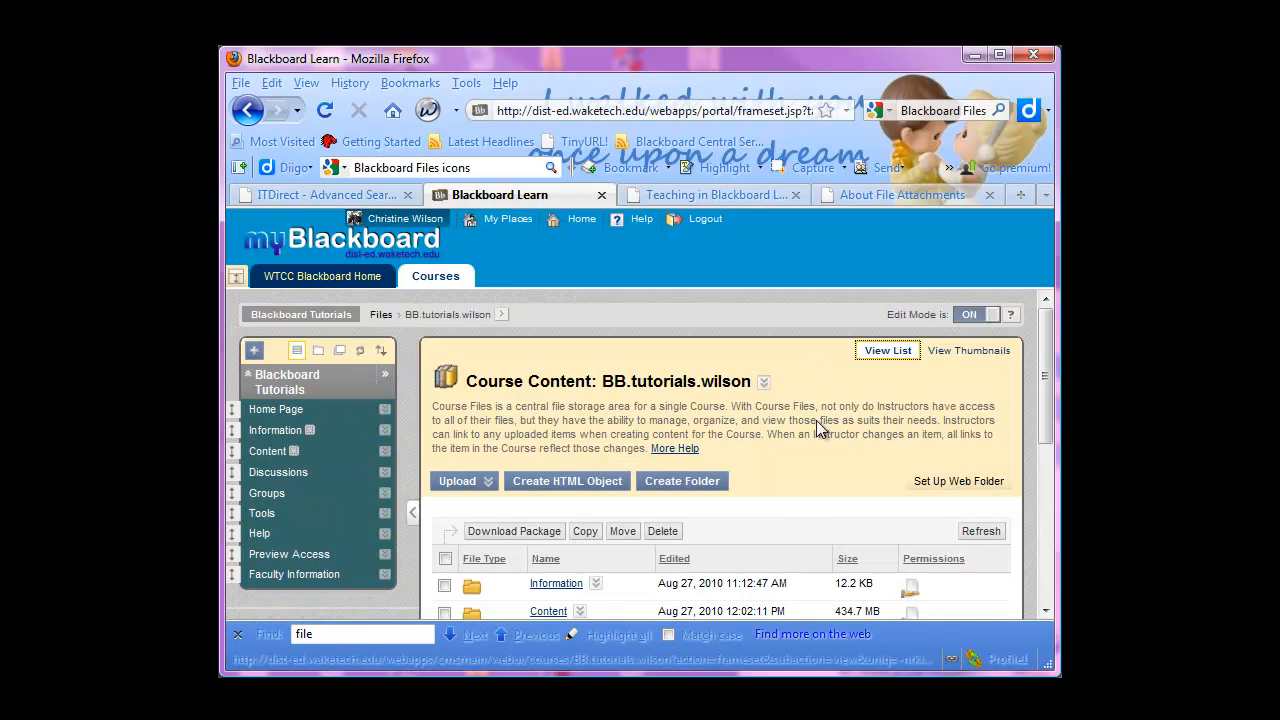
pyautogui.scroll(-4, 812, 521)
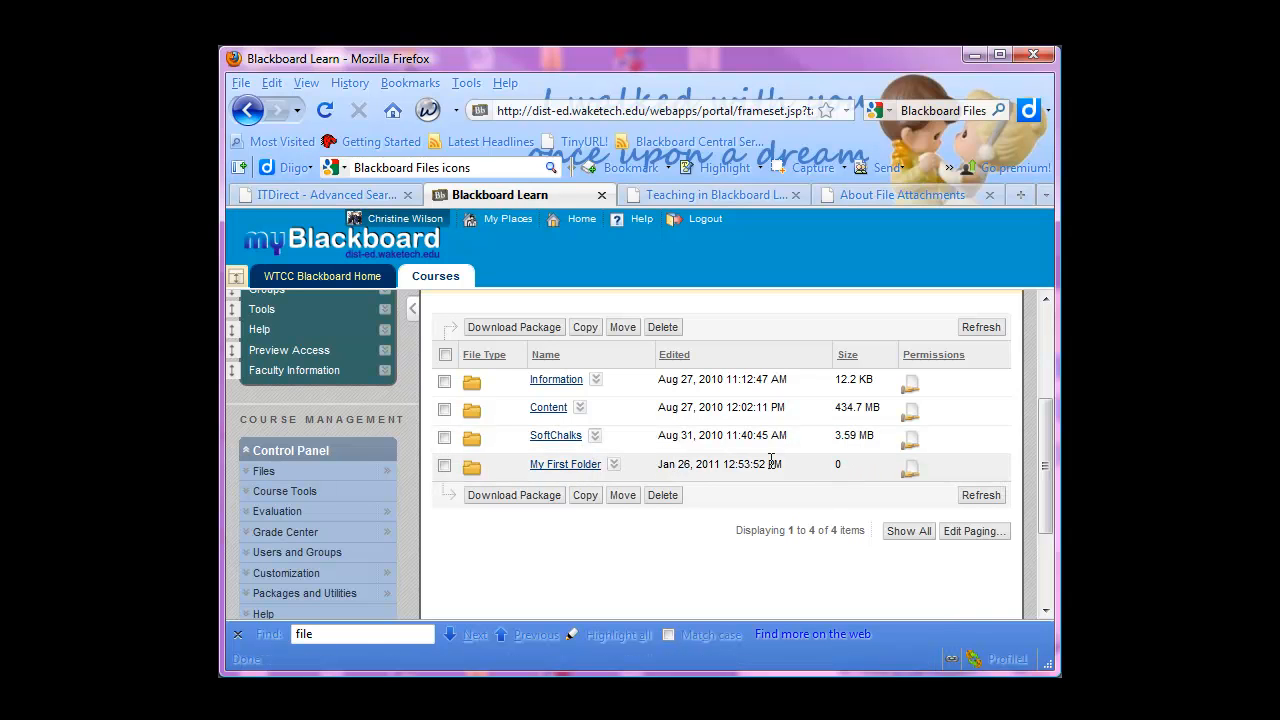
pyautogui.click(614, 466)
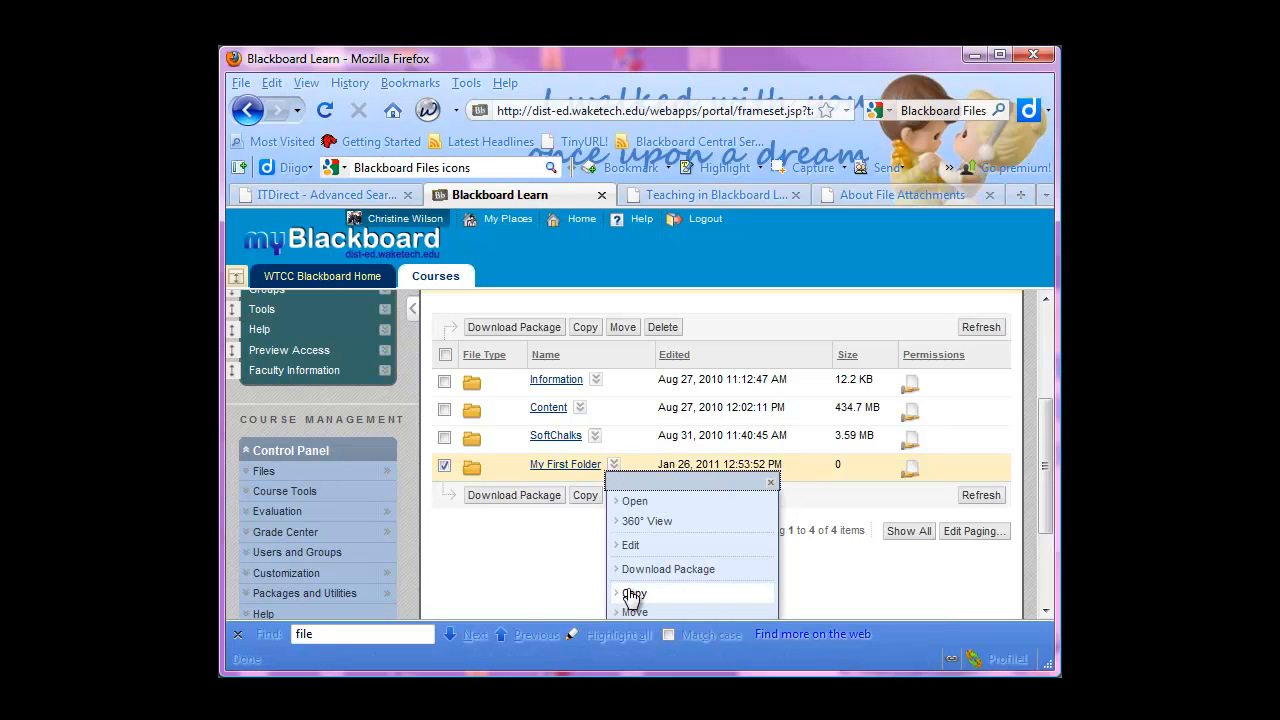
pyautogui.click(634, 546)
pyautogui.click(655, 481)
pyautogui.moveTo(663, 478); pyautogui.dragTo(503, 468)
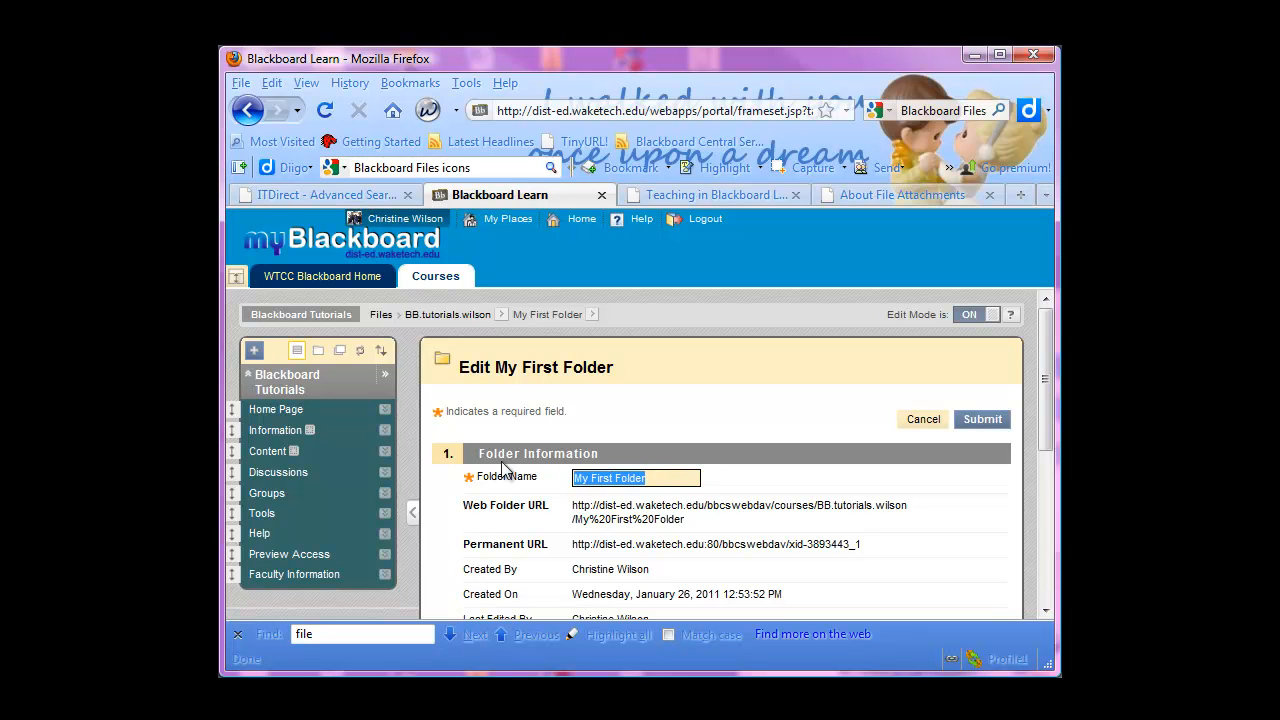
pyautogui.press('shift')
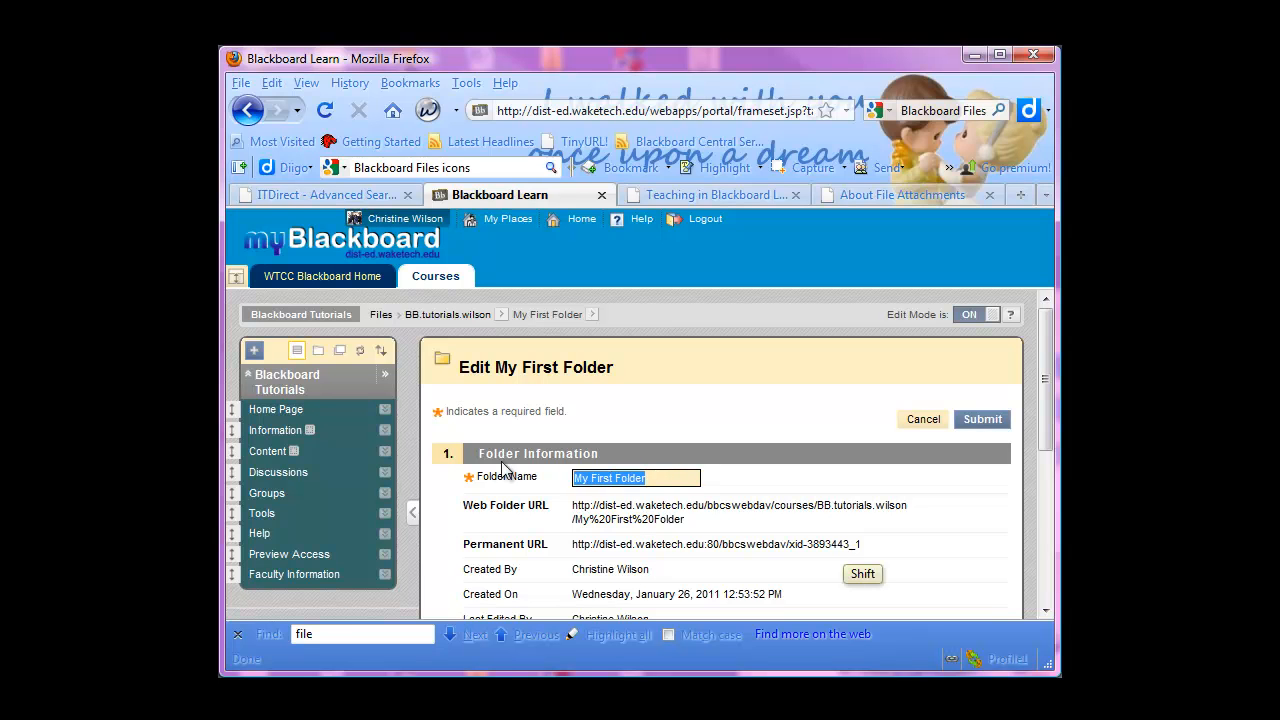
pyautogui.write('G')
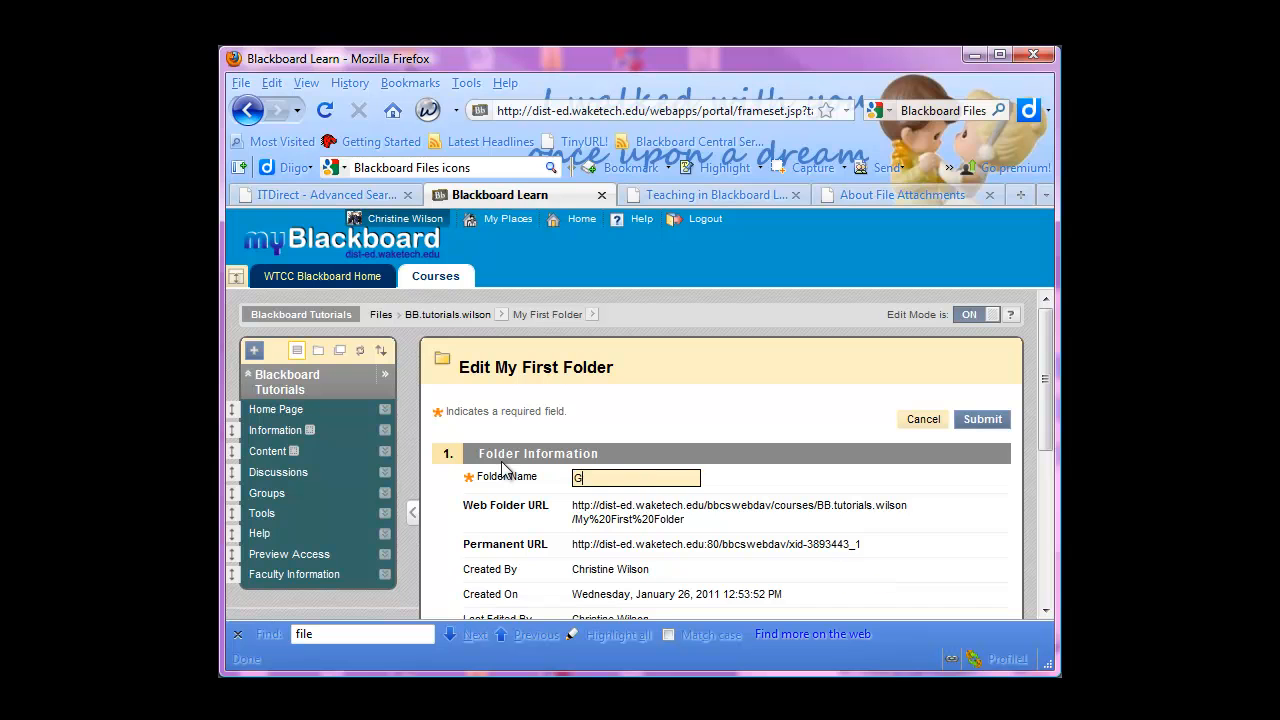
pyautogui.write('eneral Folder')
pyautogui.click(958, 419)
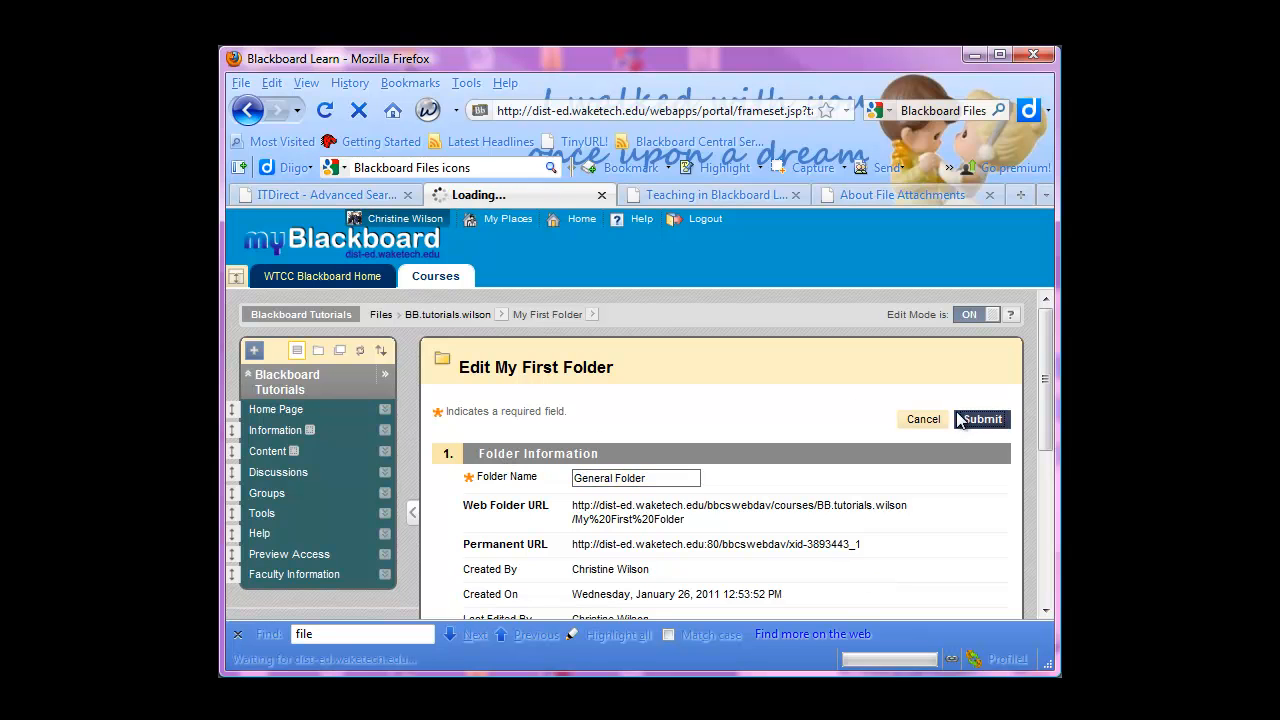
# Create a subfolder named "General Folder 1" inside General Folder
pyautogui.scroll(-5, 537, 446)
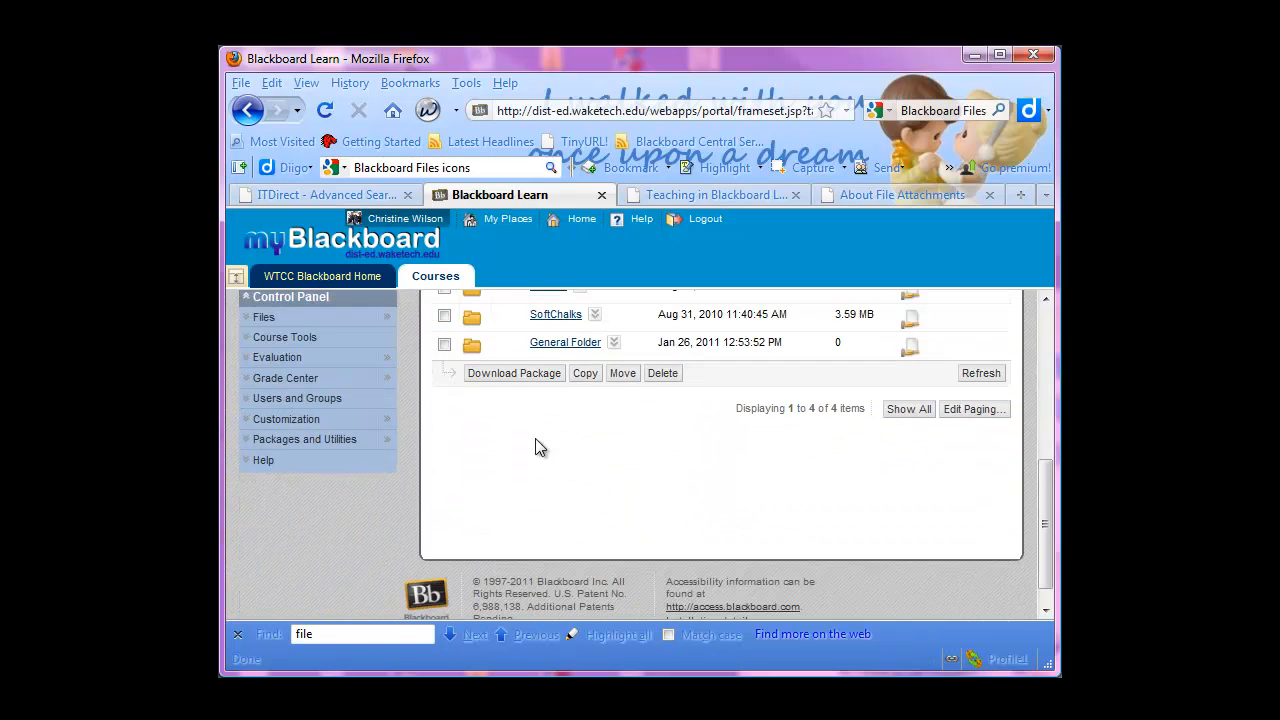
pyautogui.scroll(2, 576, 356)
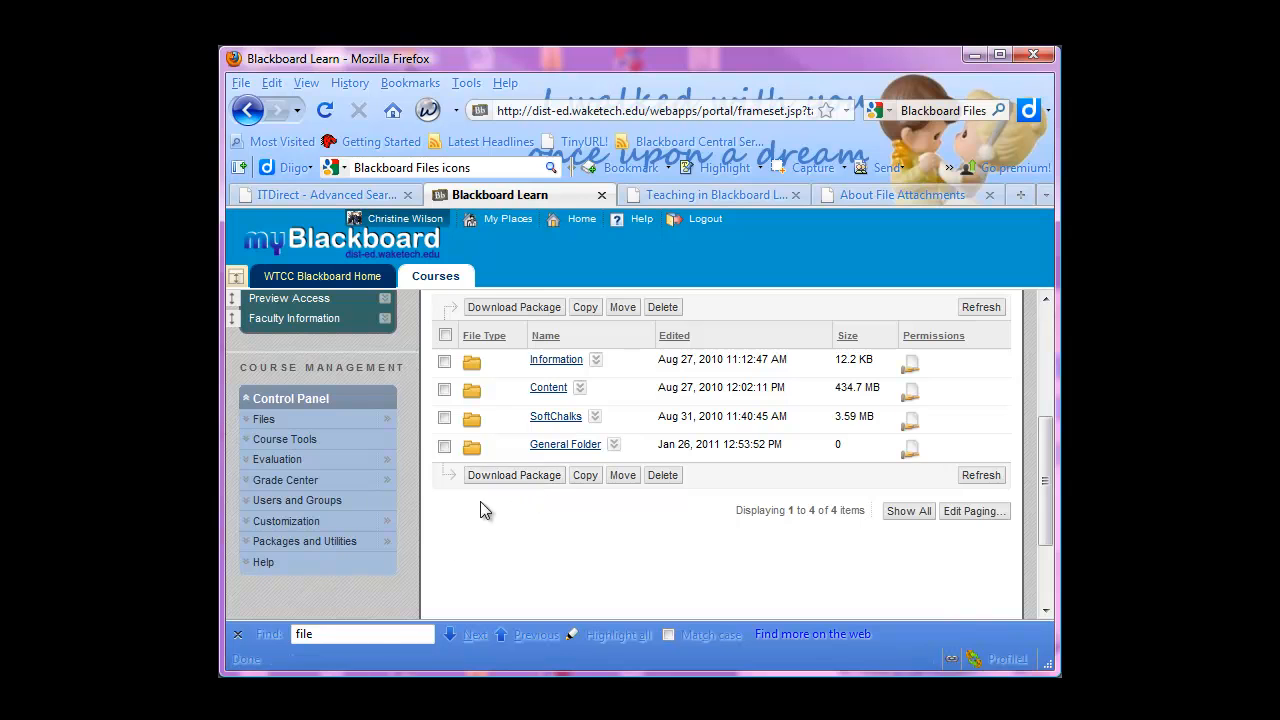
pyautogui.click(560, 444)
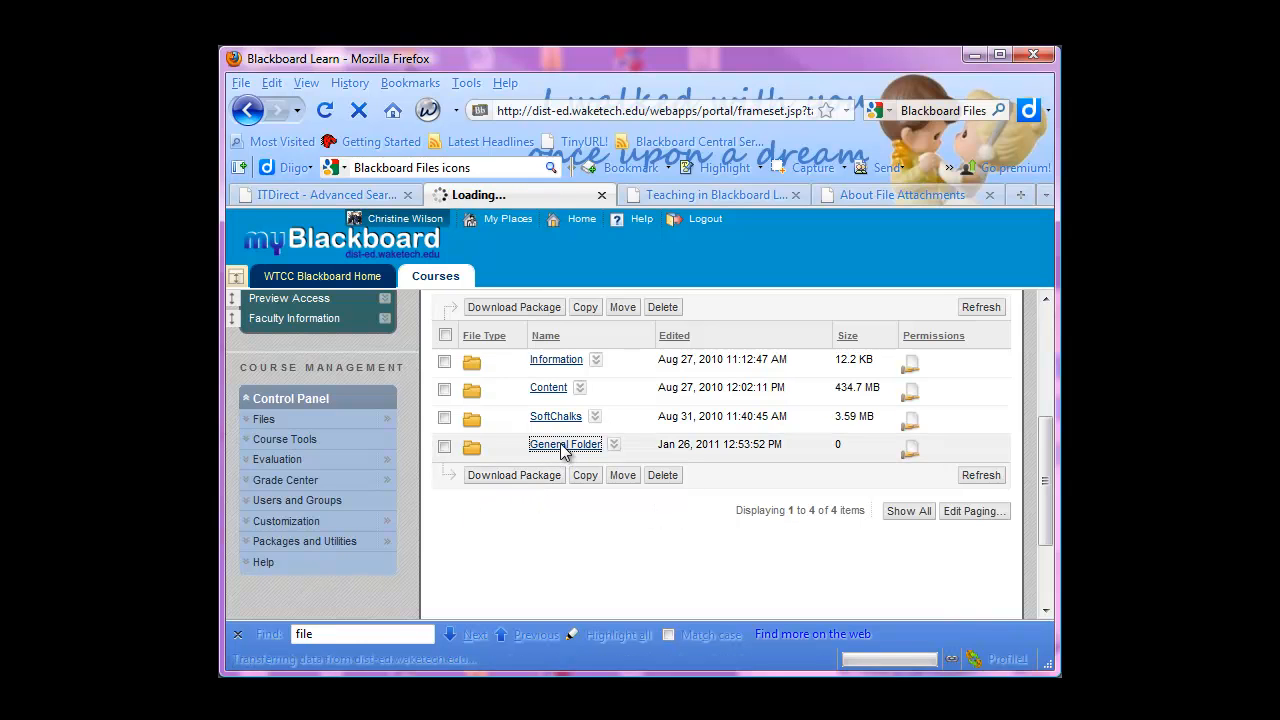
pyautogui.click(690, 481)
pyautogui.write('General')
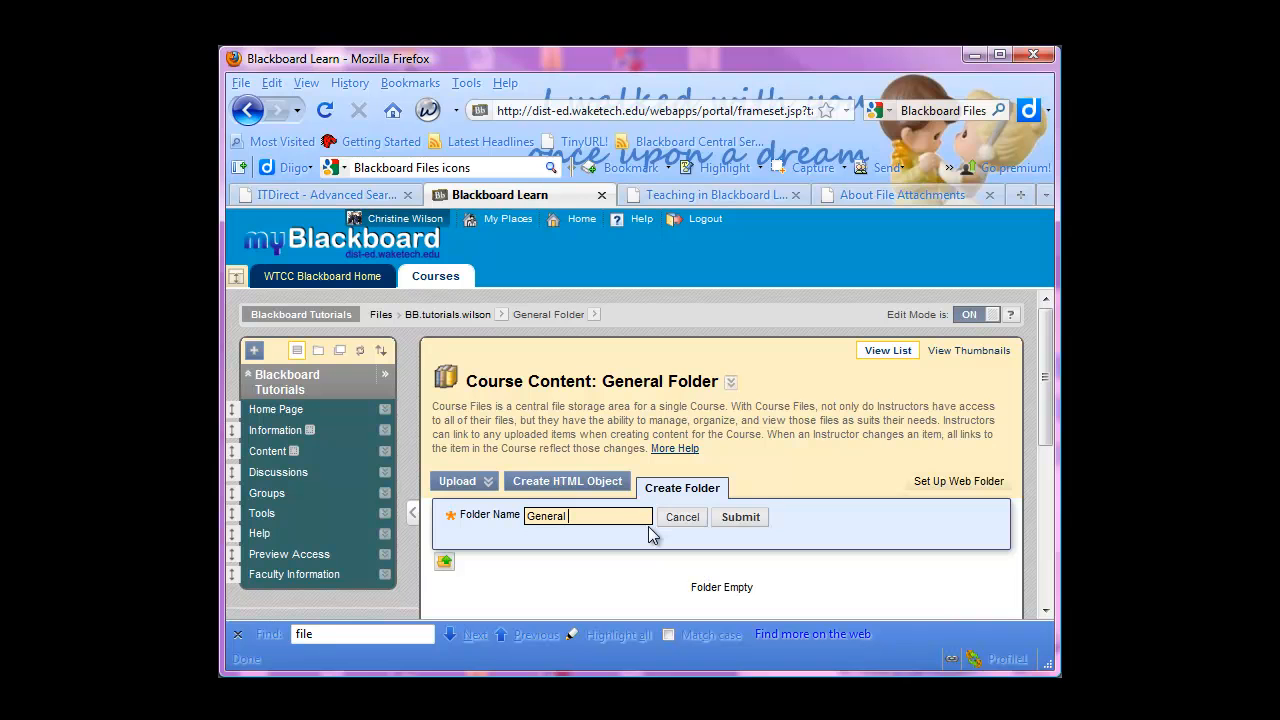
pyautogui.write(' Folder 1')
pyautogui.click(740, 517)
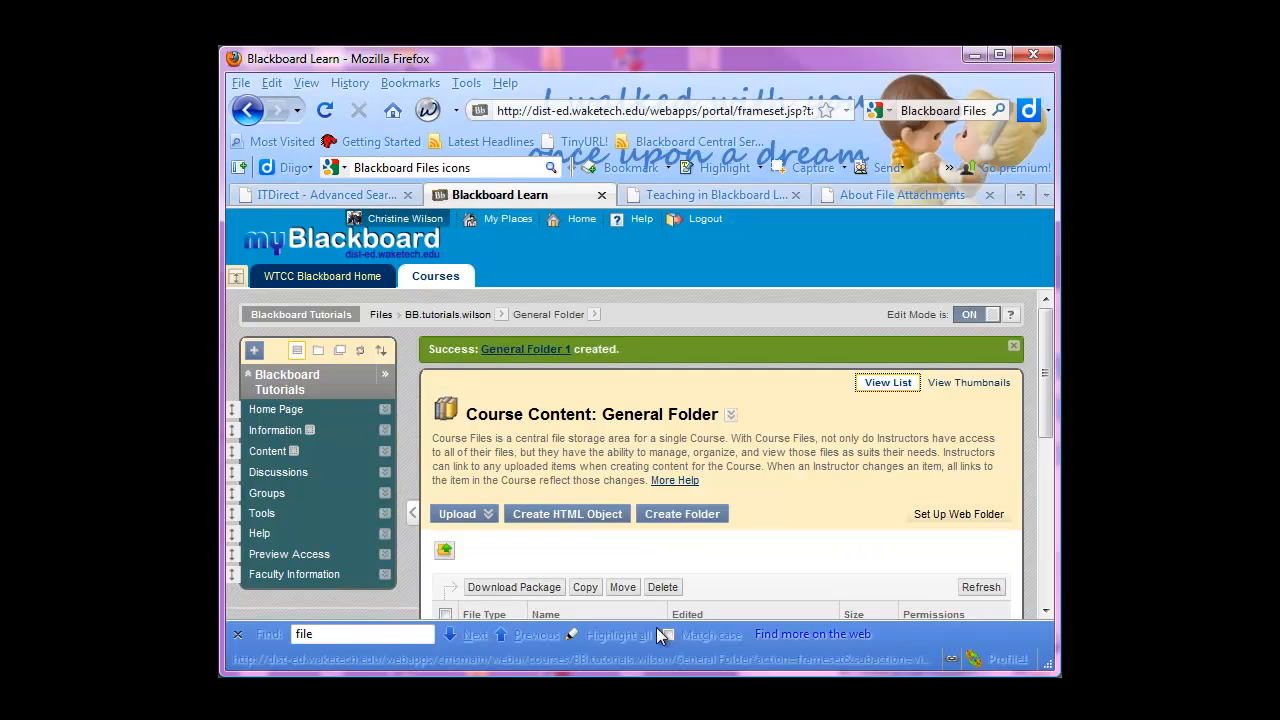
pyautogui.scroll(-3, 493, 540)
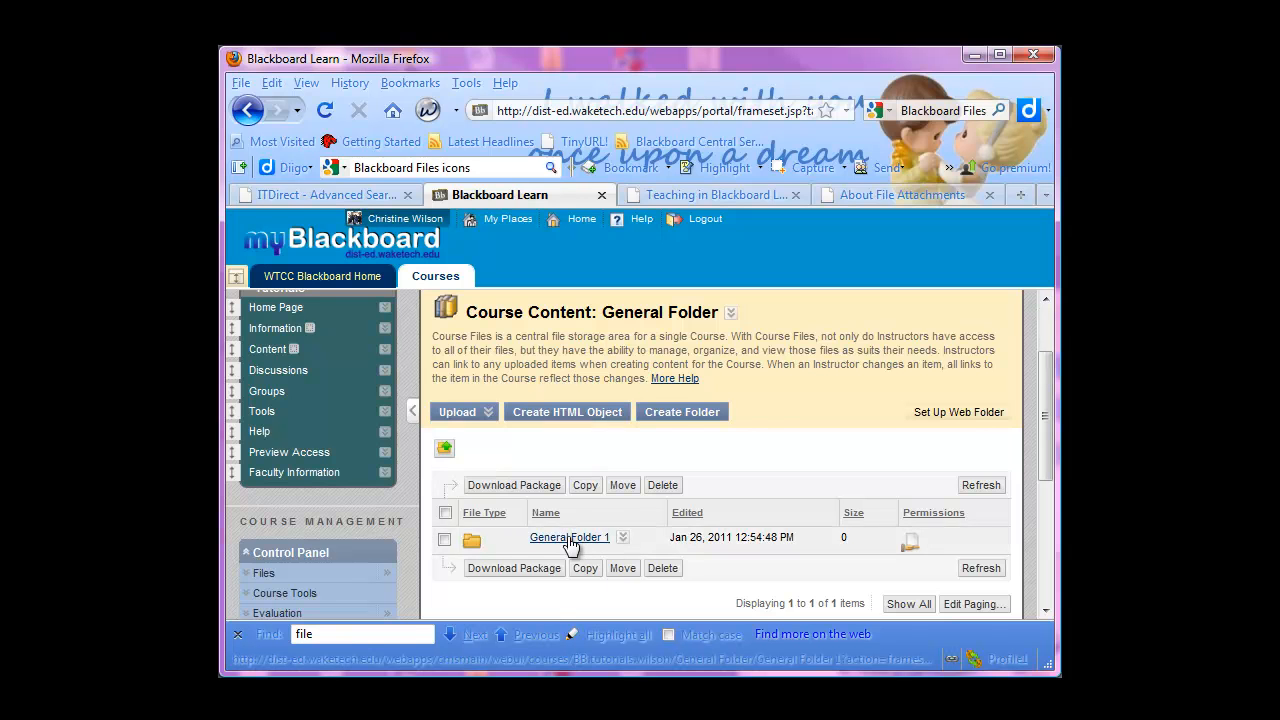
# Return to the top-level course files and reopen General Folder to view its contents
pyautogui.scroll(1, 570, 540)
pyautogui.click(443, 500)
pyautogui.scroll(-3, 560, 490)
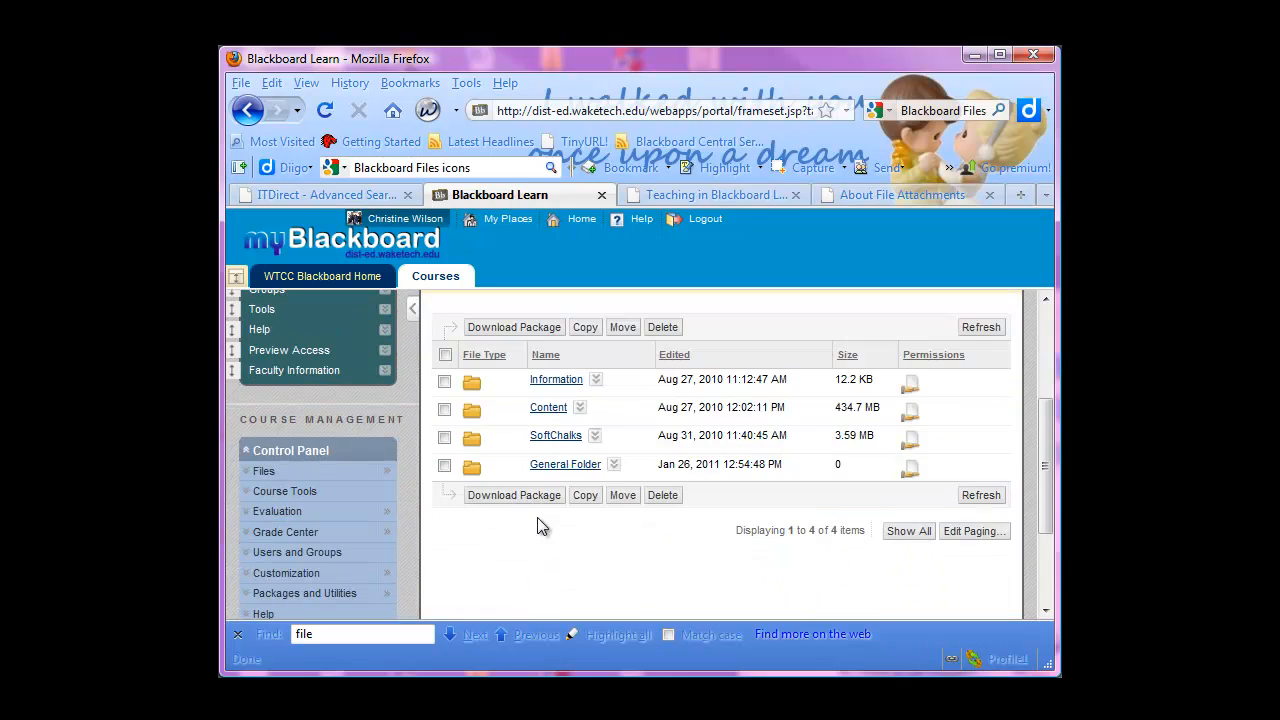
pyautogui.click(566, 466)
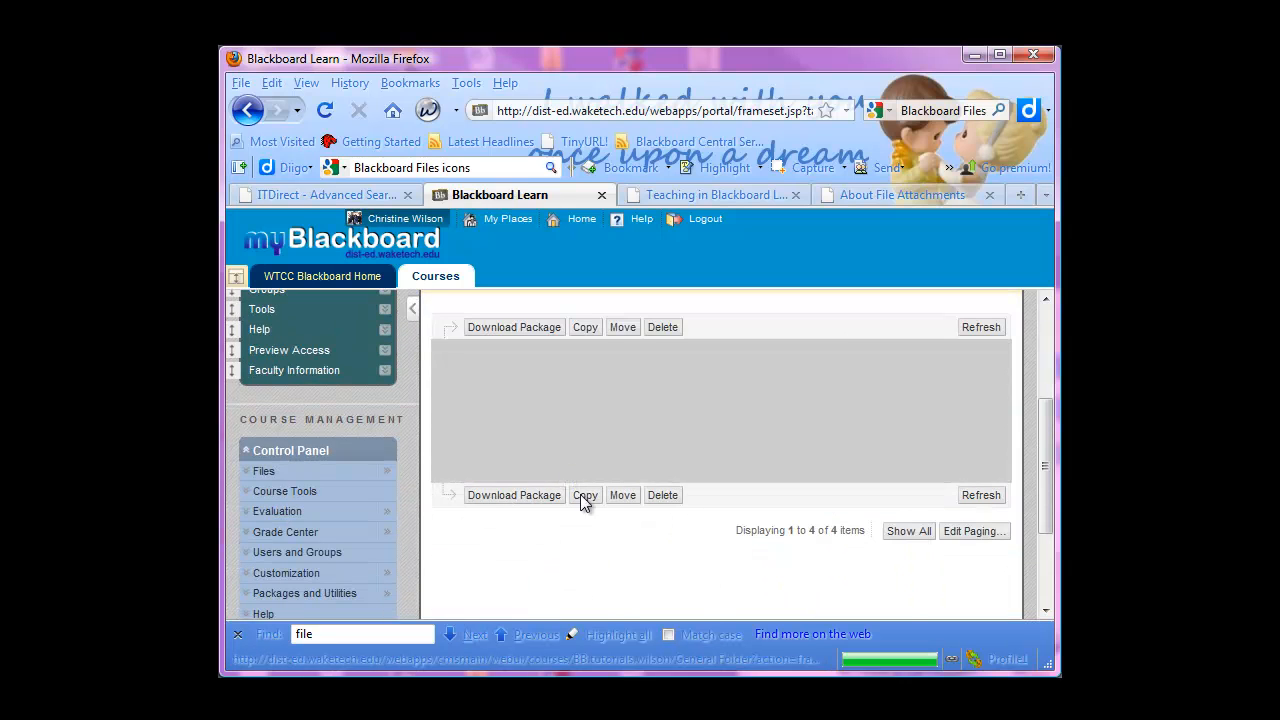
pyautogui.moveTo(498, 491)
pyautogui.scroll(-4, 500, 500)
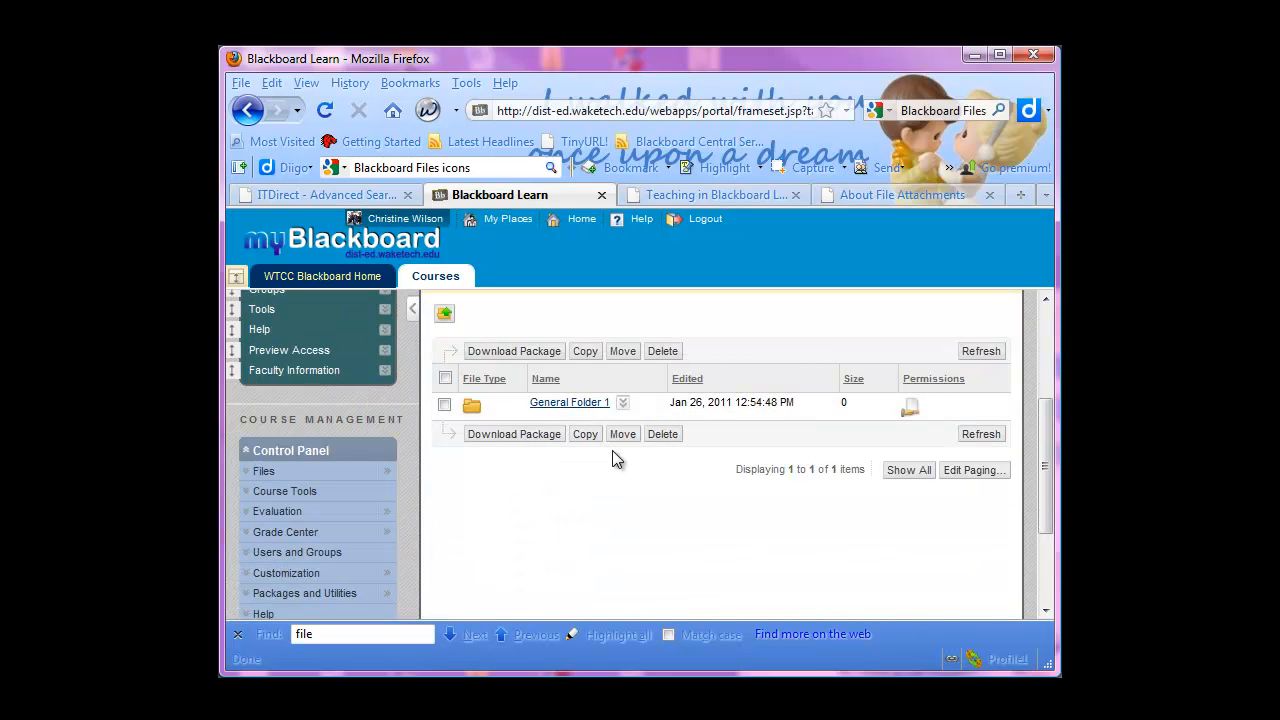
pyautogui.scroll(2, 612, 450)
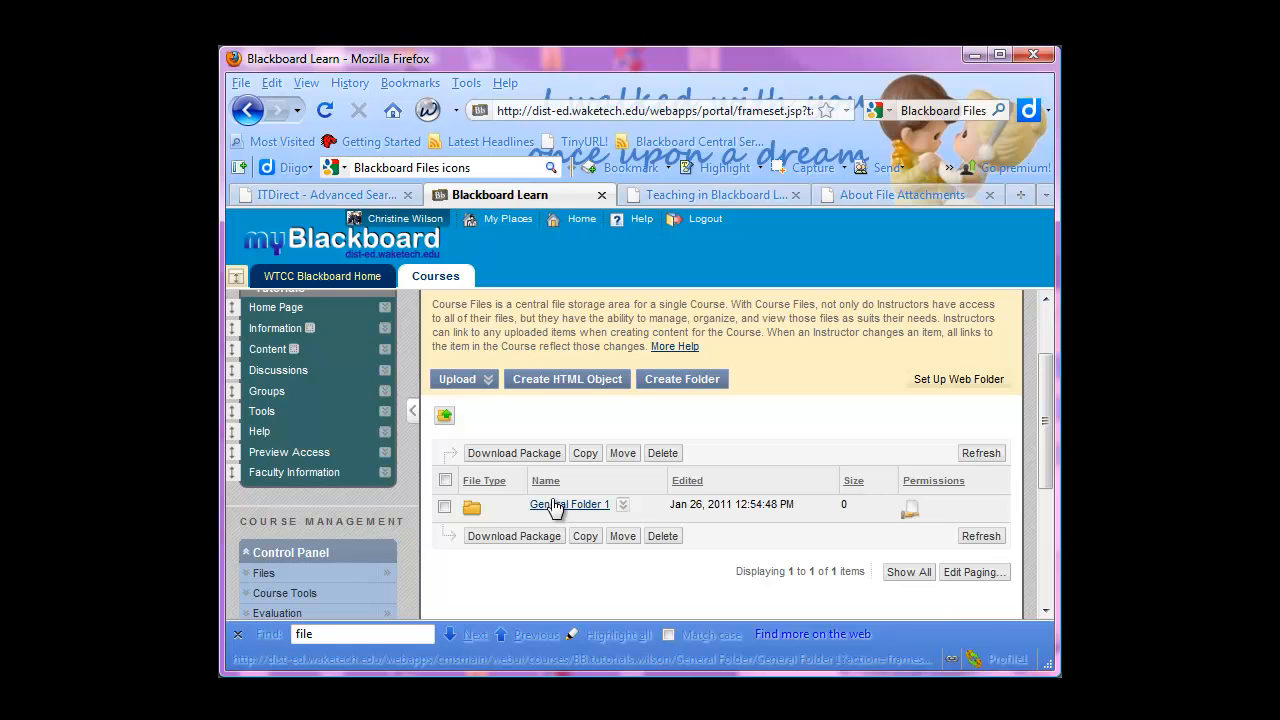
# Open the General Folder 1 subfolder
pyautogui.scroll(-2, 552, 506)
pyautogui.scroll(2, 552, 506)
pyautogui.click(567, 505)
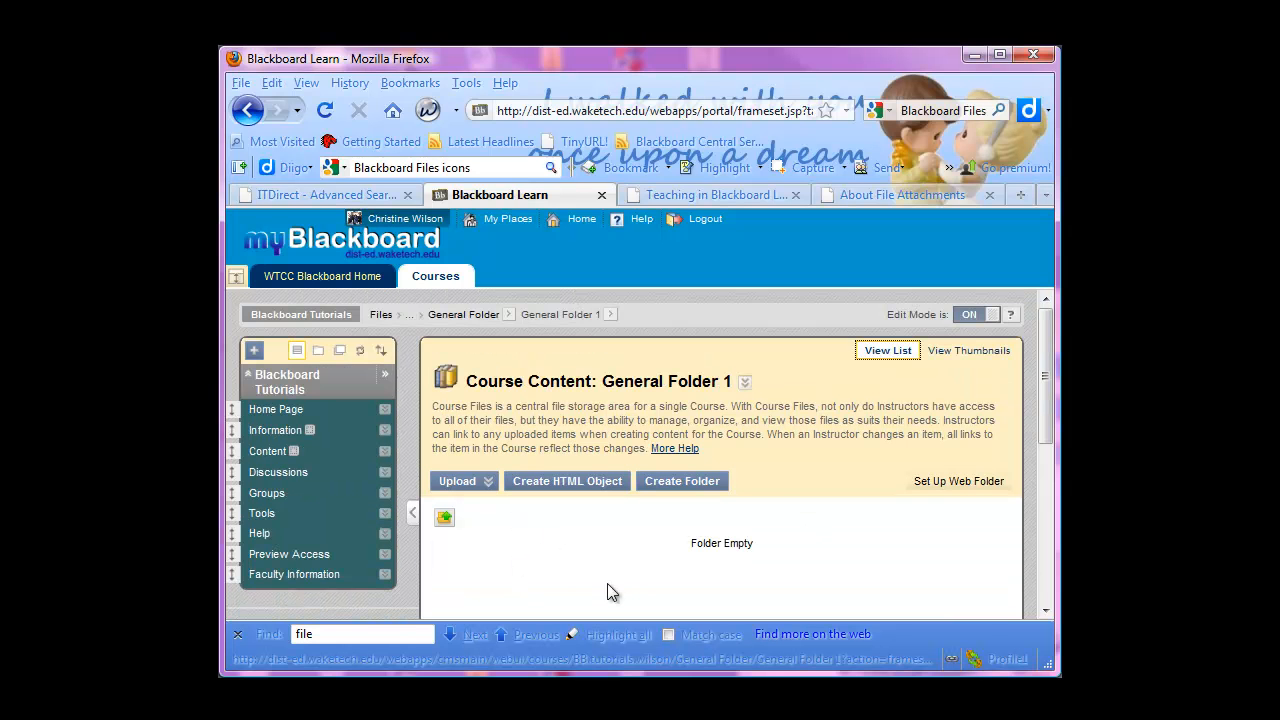
pyautogui.scroll(-4, 607, 583)
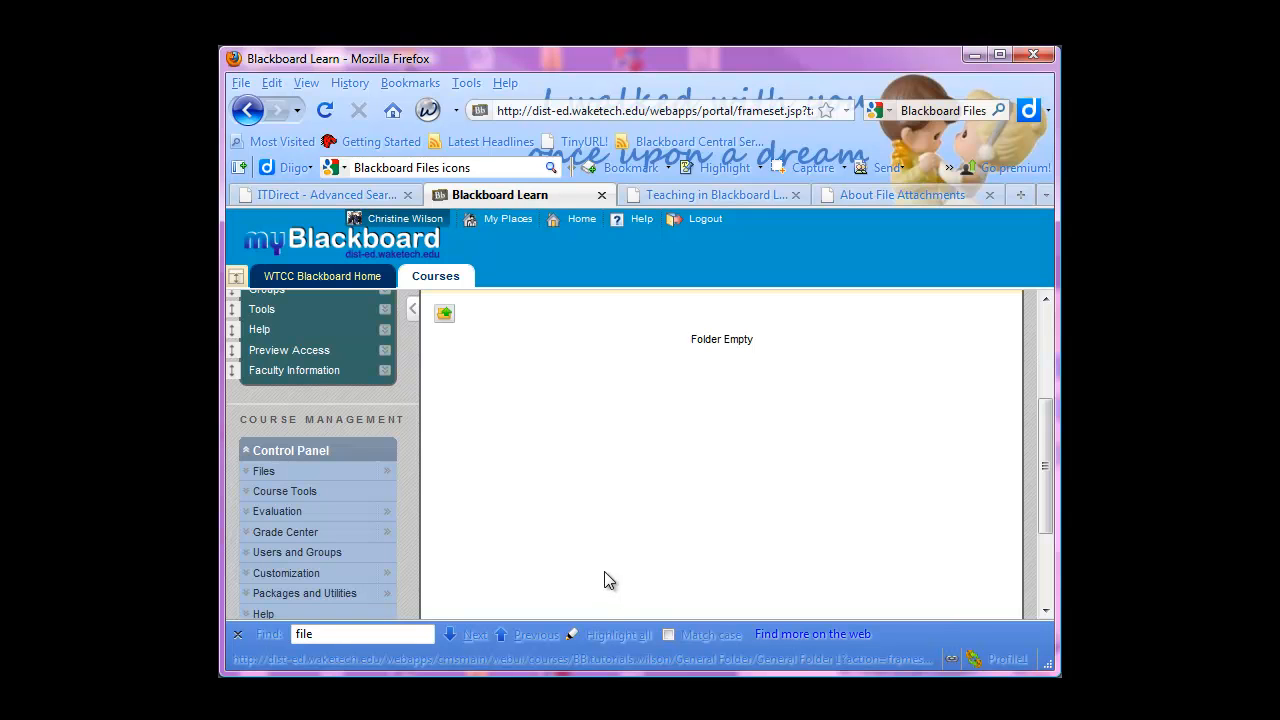
pyautogui.scroll(2, 604, 572)
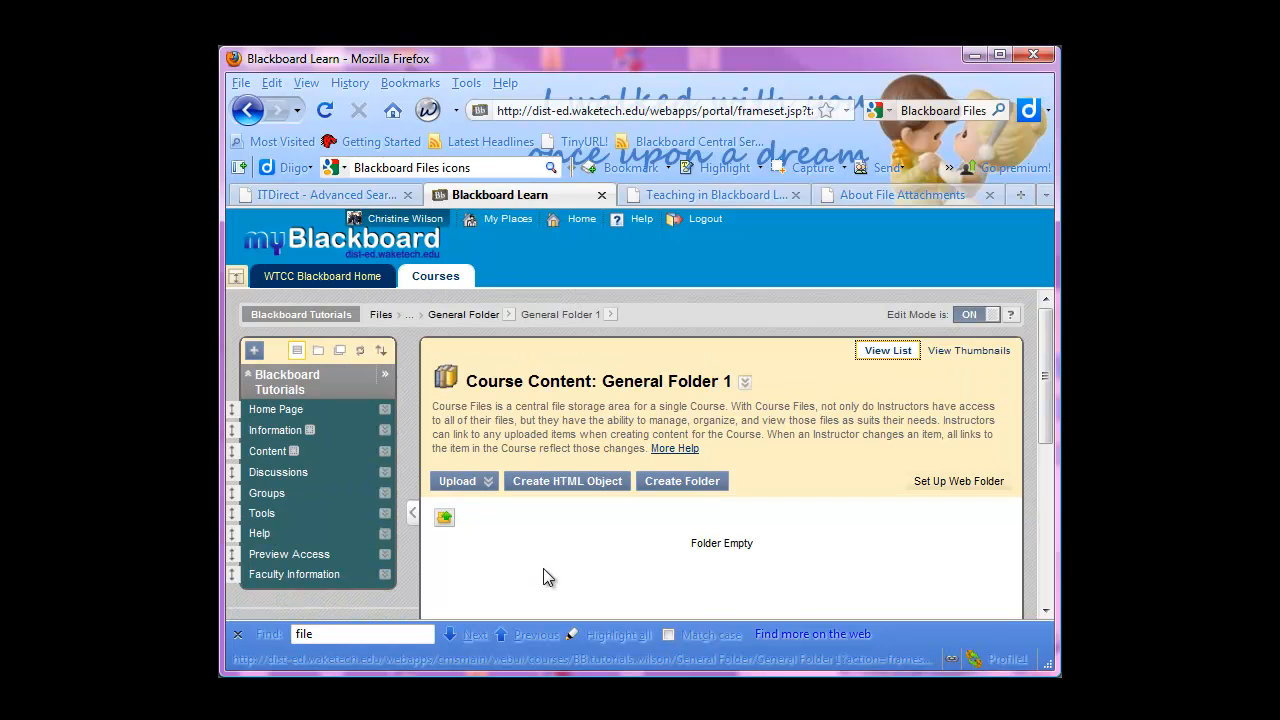
# Start a file upload into General Folder 1, look over the multiple-file option, and switch to single-file upload
pyautogui.click(487, 481)
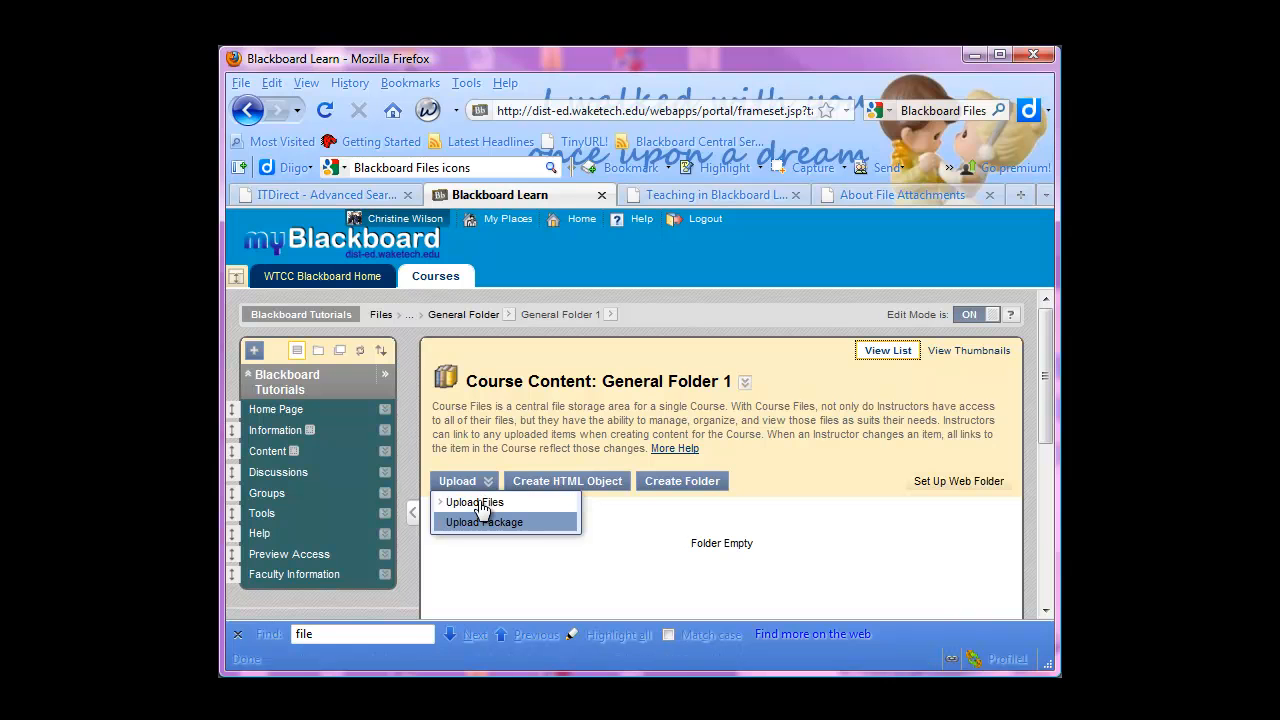
pyautogui.click(481, 504)
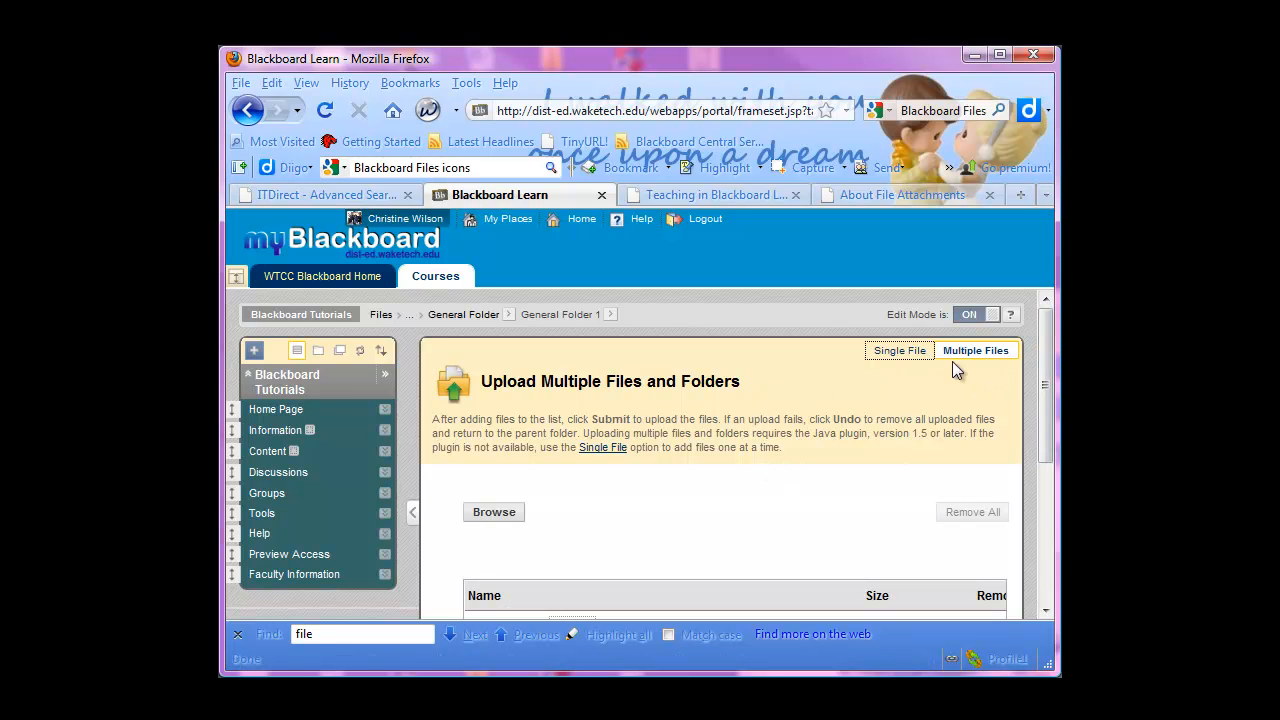
pyautogui.scroll(-4, 1032, 367)
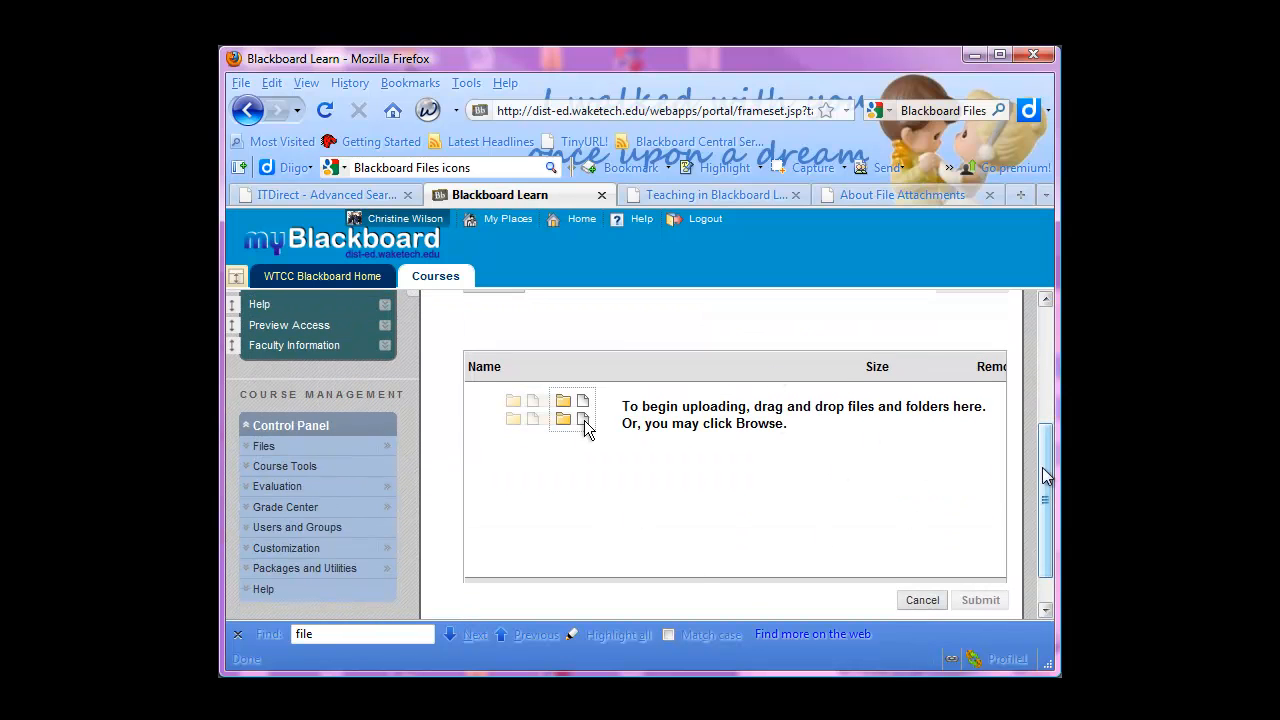
pyautogui.scroll(4, 1047, 460)
pyautogui.click(902, 351)
pyautogui.scroll(-2, 1035, 382)
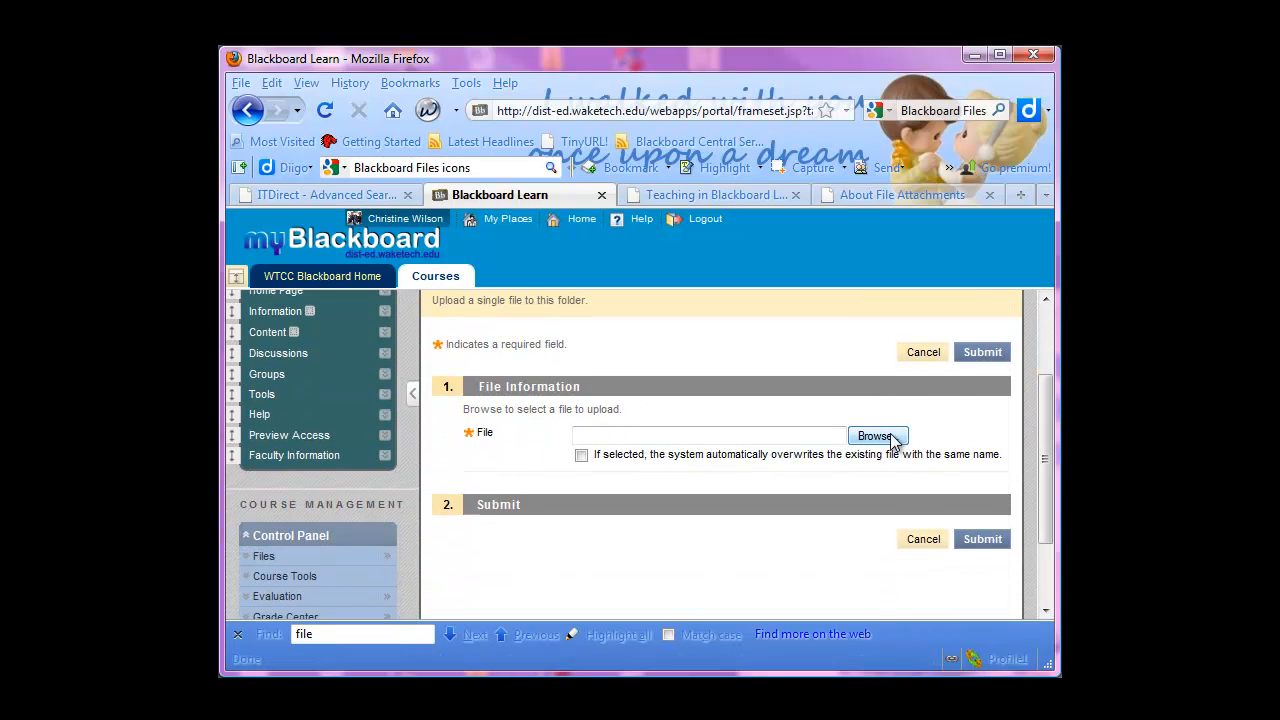
# Select Accessing Higher Ground 2010 Schedule.pdf from the E:\Conferences folder and upload it to General Folder 1
pyautogui.click(877, 436)
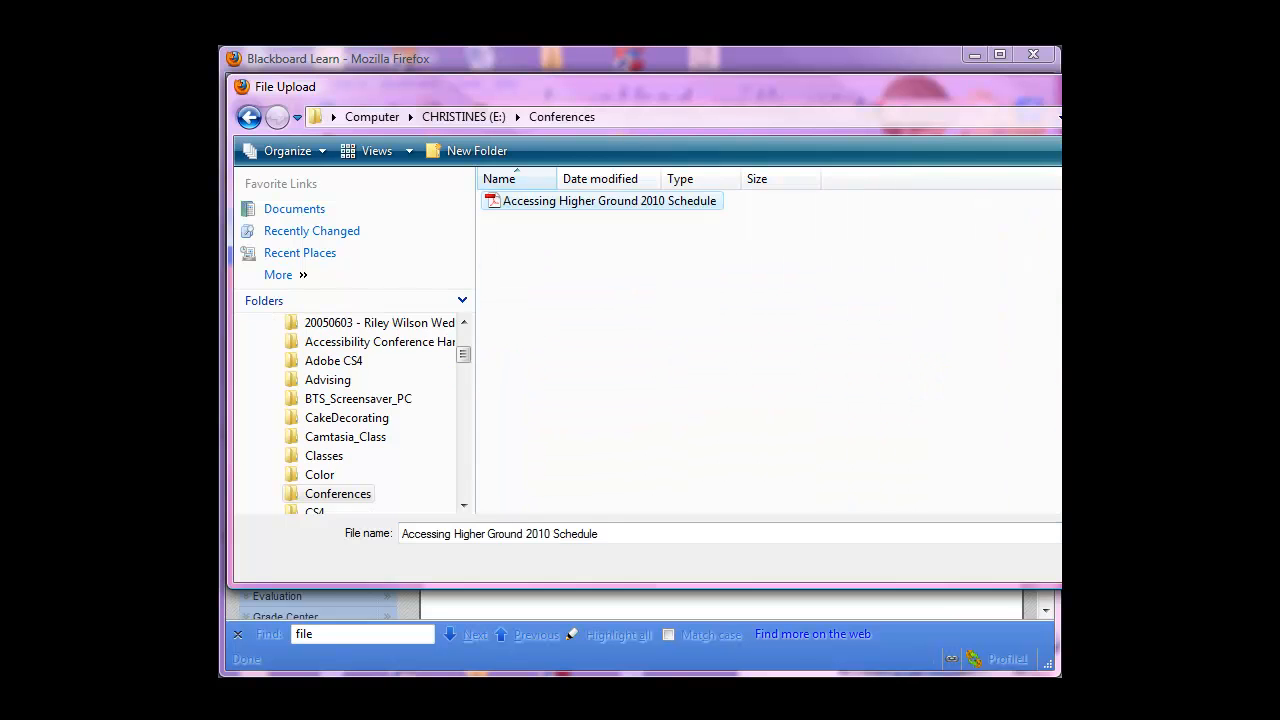
pyautogui.press('Return')
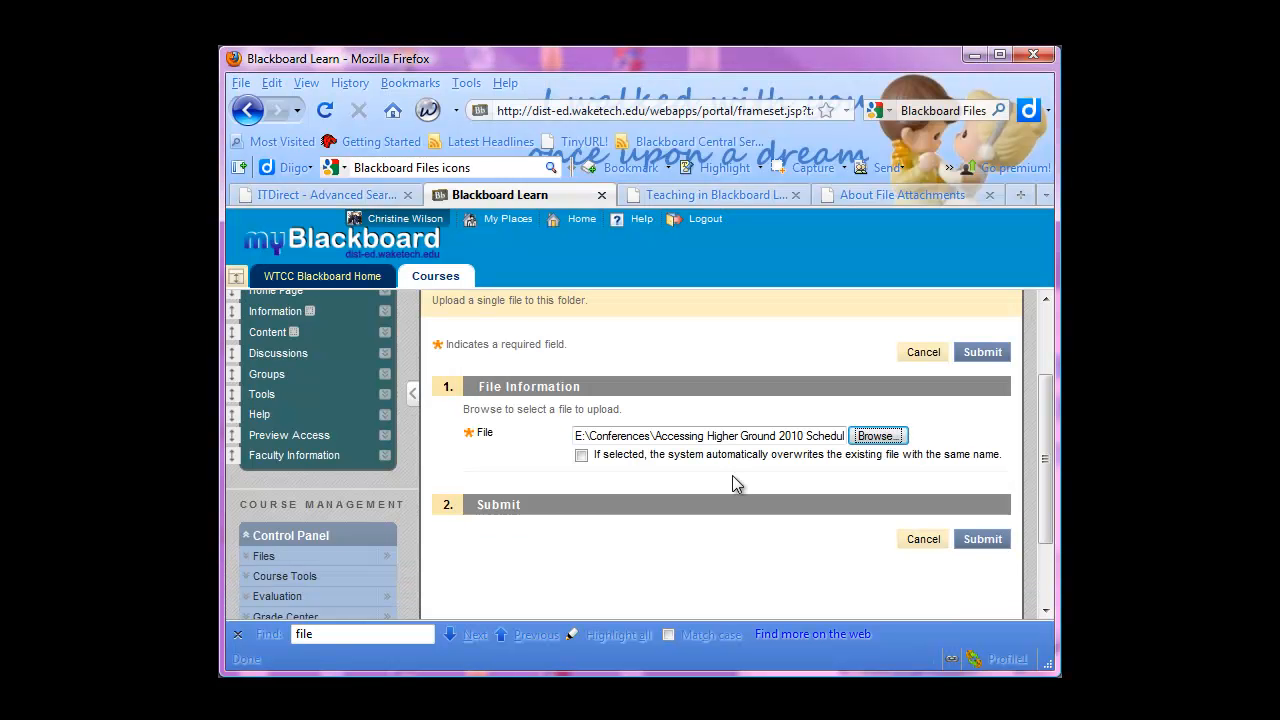
pyautogui.click(981, 539)
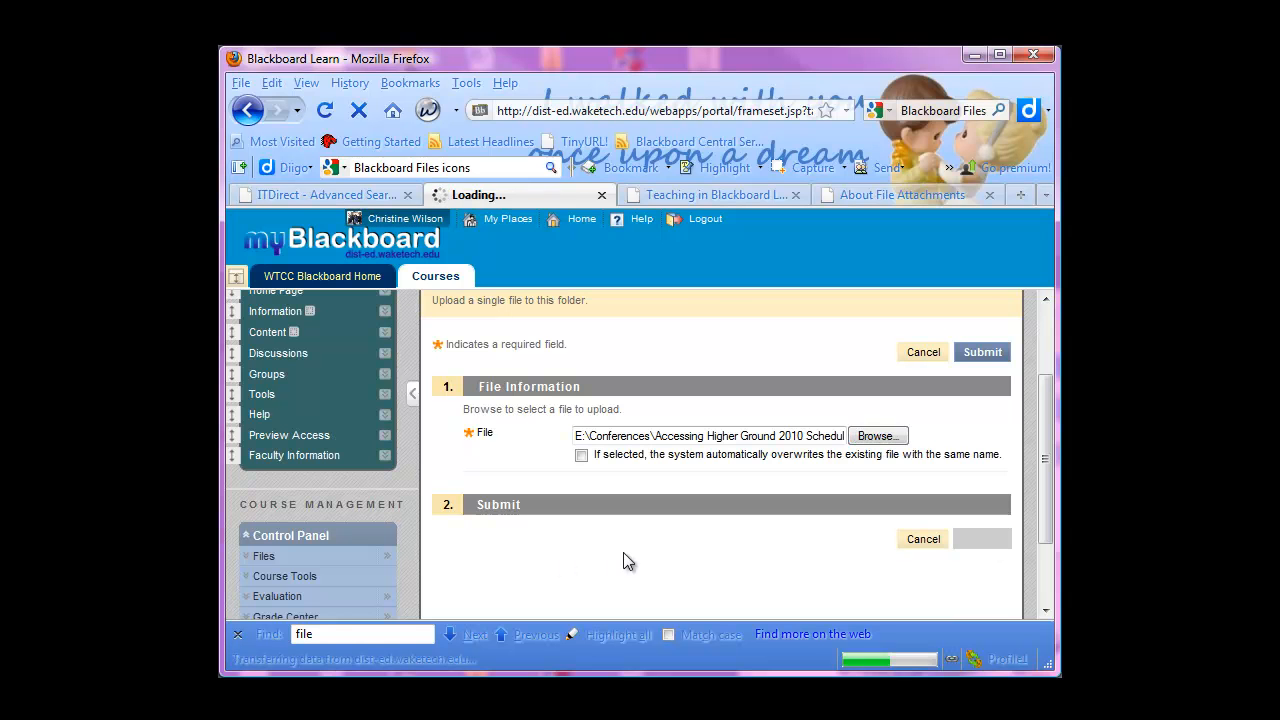
pyautogui.scroll(-6, 608, 541)
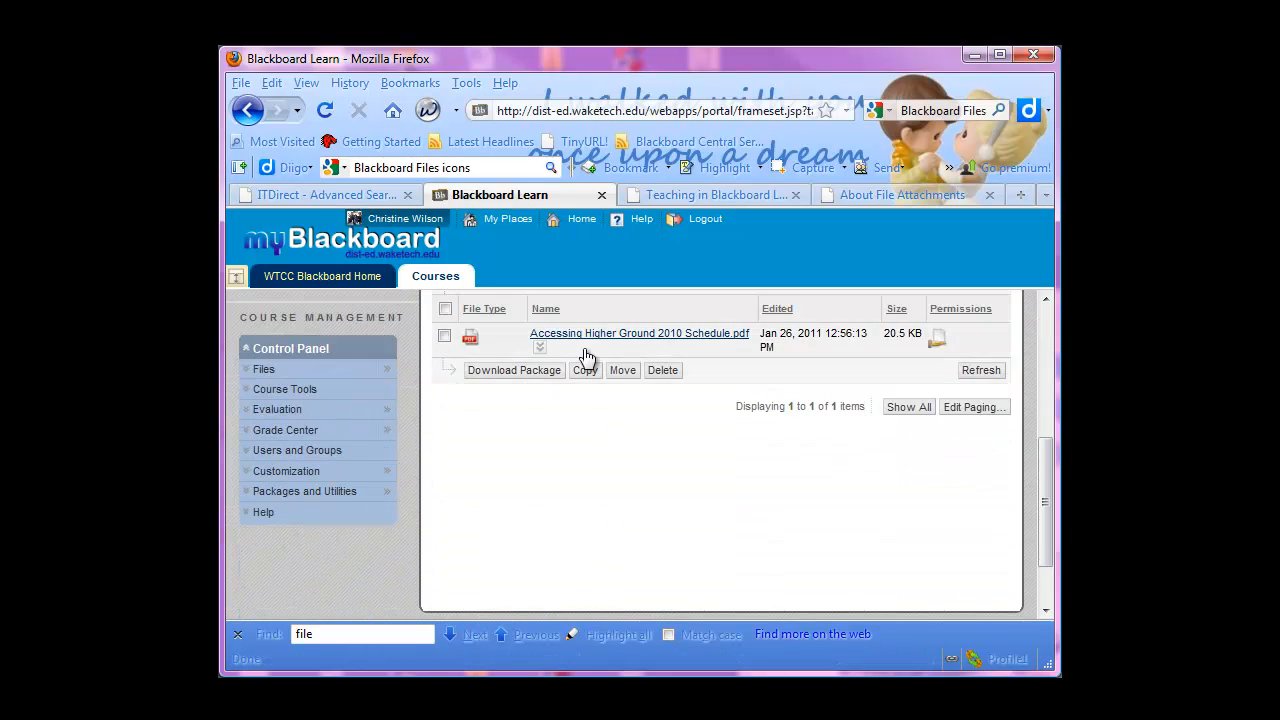
# Start another upload into General Folder 1 and switch it to multiple files
pyautogui.scroll(2, 610, 430)
pyautogui.scroll(3, 611, 432)
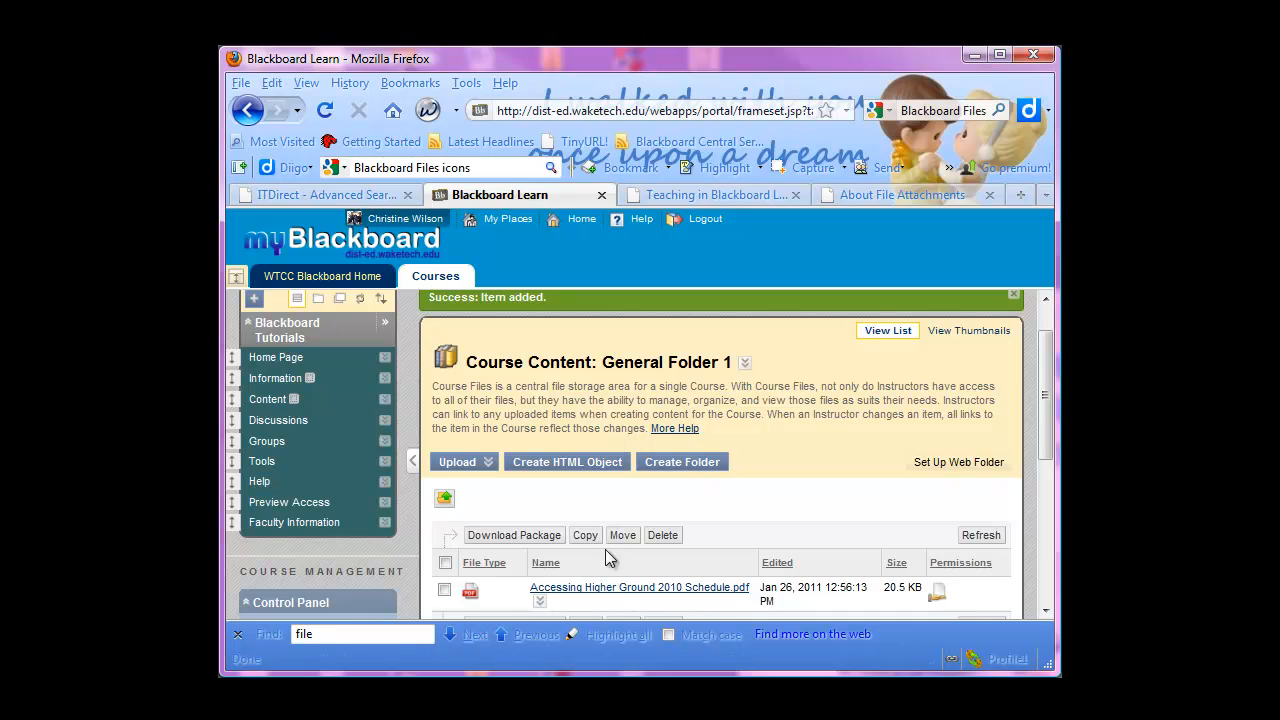
pyautogui.click(470, 464)
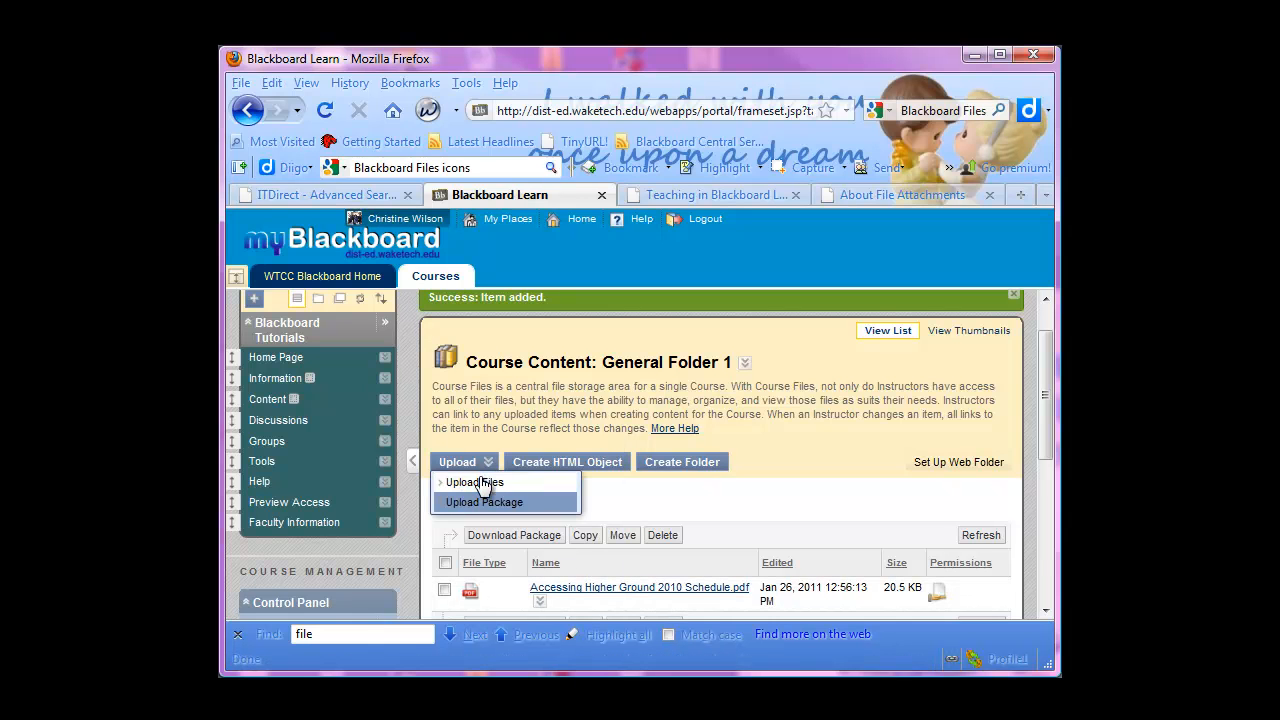
pyautogui.click(482, 483)
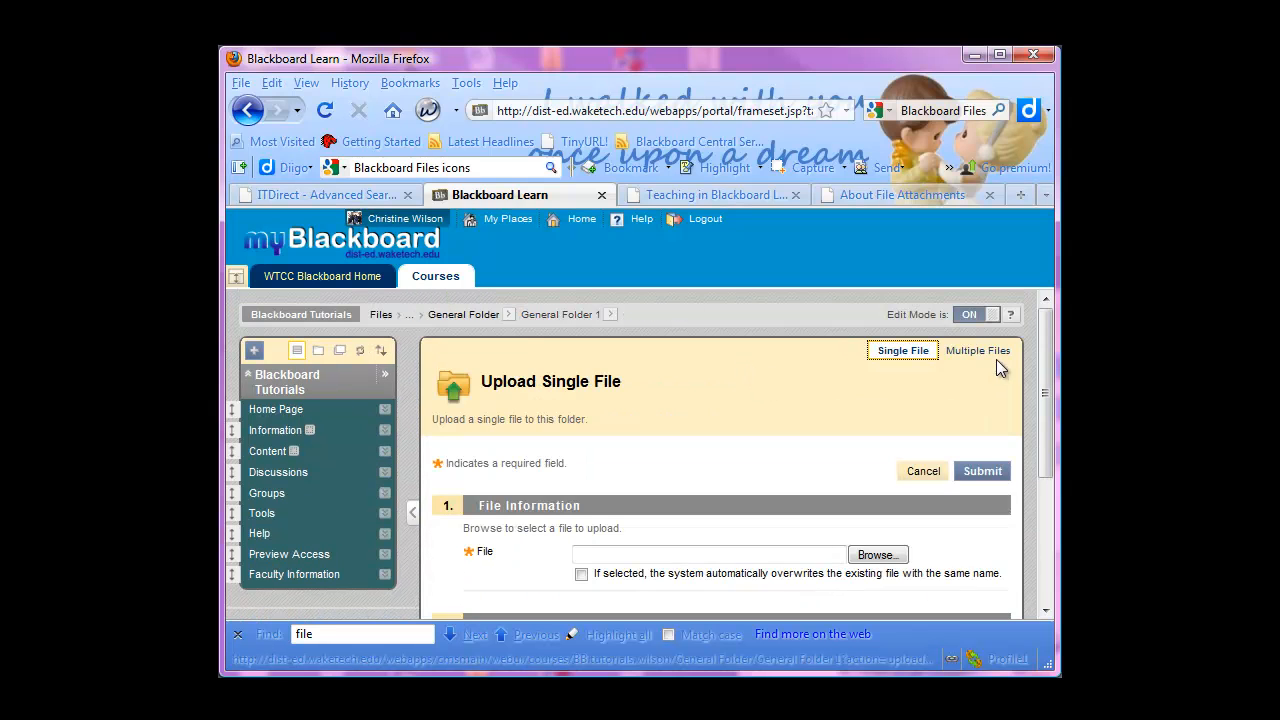
pyautogui.click(989, 351)
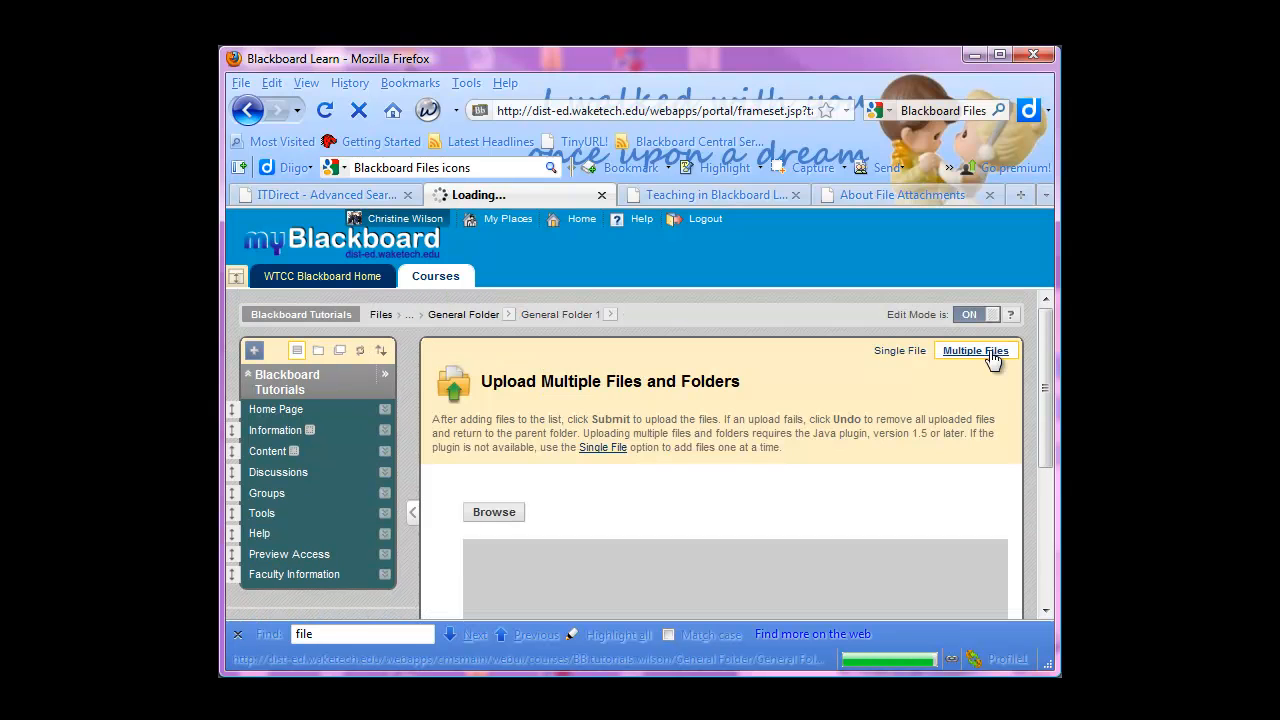
# Switch to the file explorer, open Updated for 91 under Distance Education, Blackboard 9 Tutorials, and look through its files
pyautogui.hotkey('alt', 'Tab')
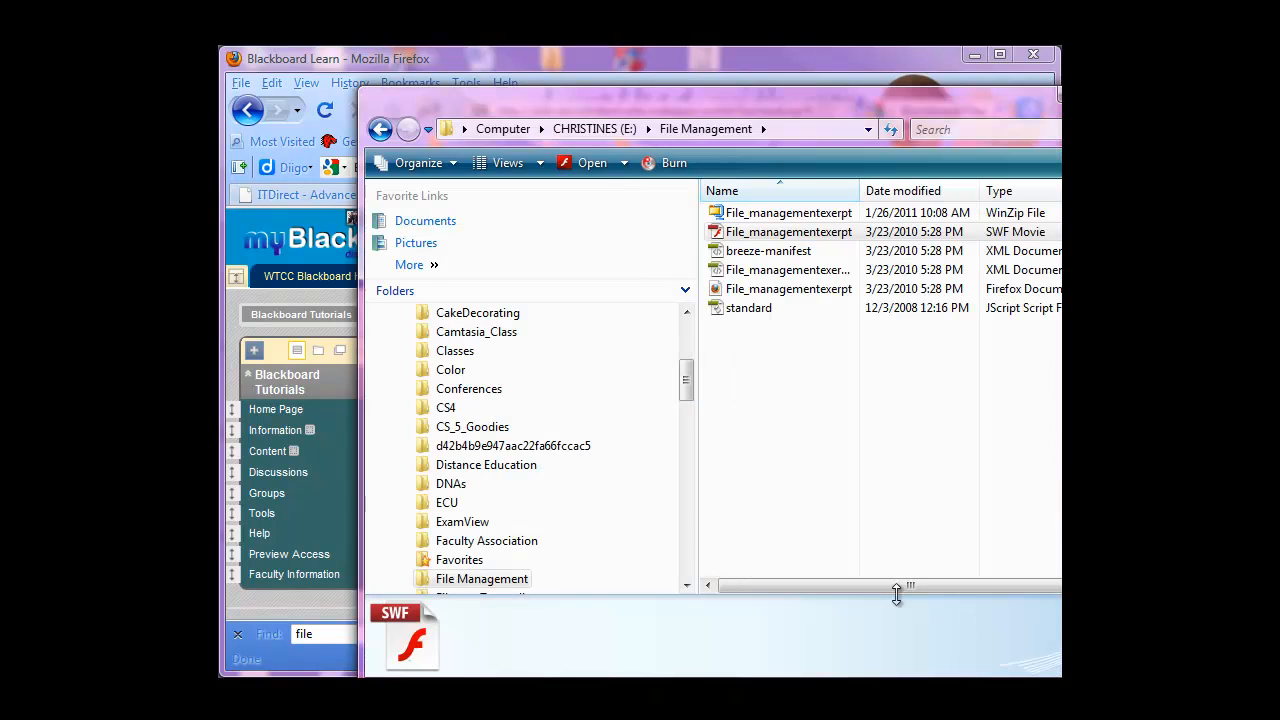
pyautogui.click(603, 133)
pyautogui.doubleClick(760, 328)
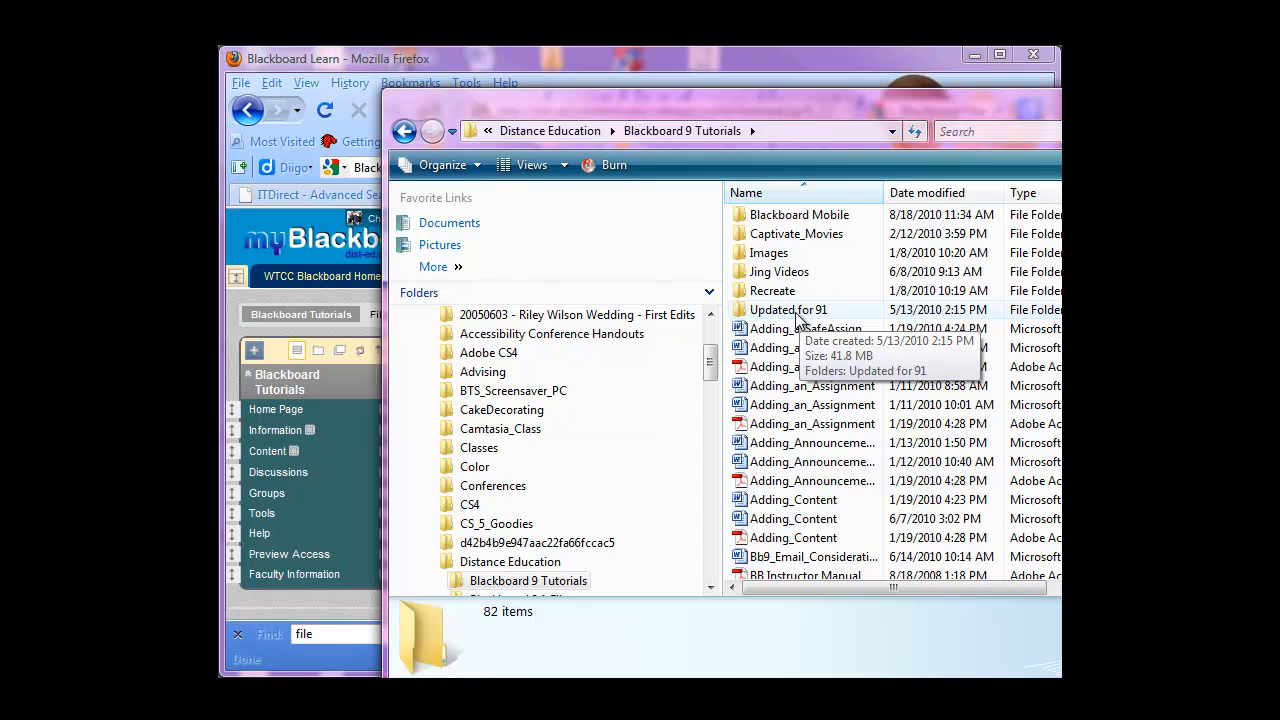
pyautogui.doubleClick(788, 310)
pyautogui.scroll(-6, 806, 337)
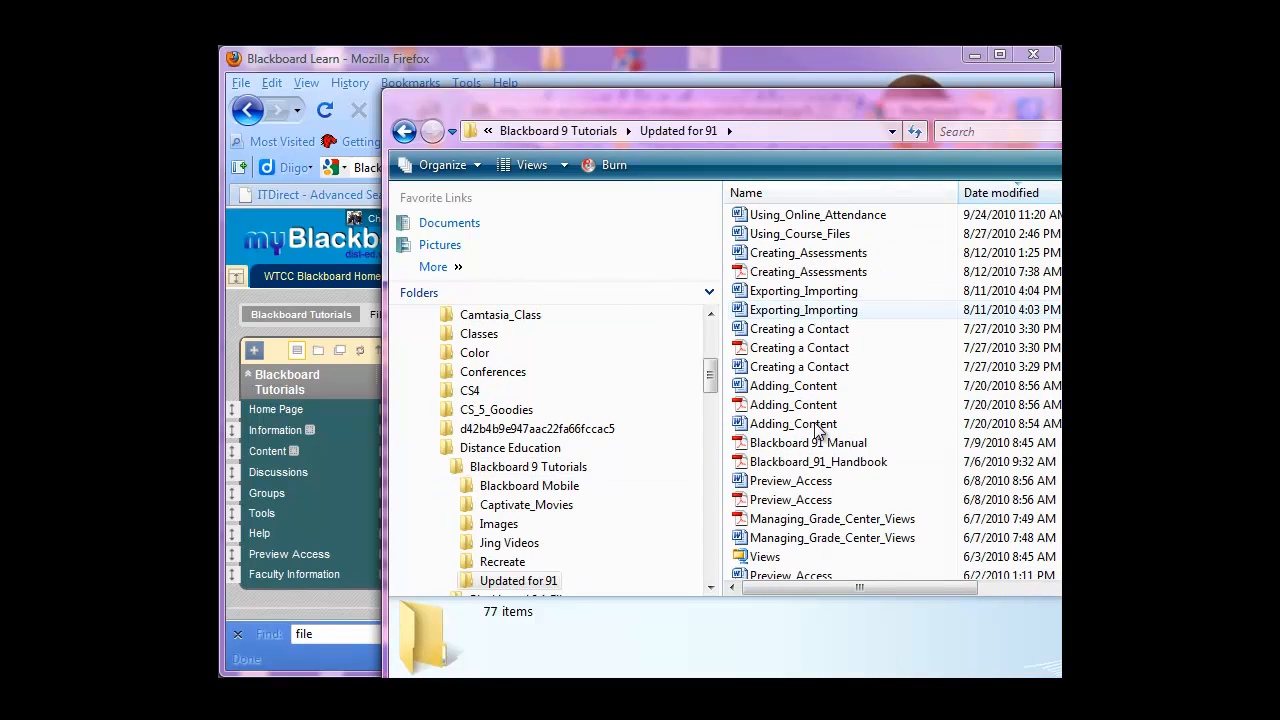
pyautogui.scroll(-4, 817, 430)
pyautogui.scroll(2, 817, 430)
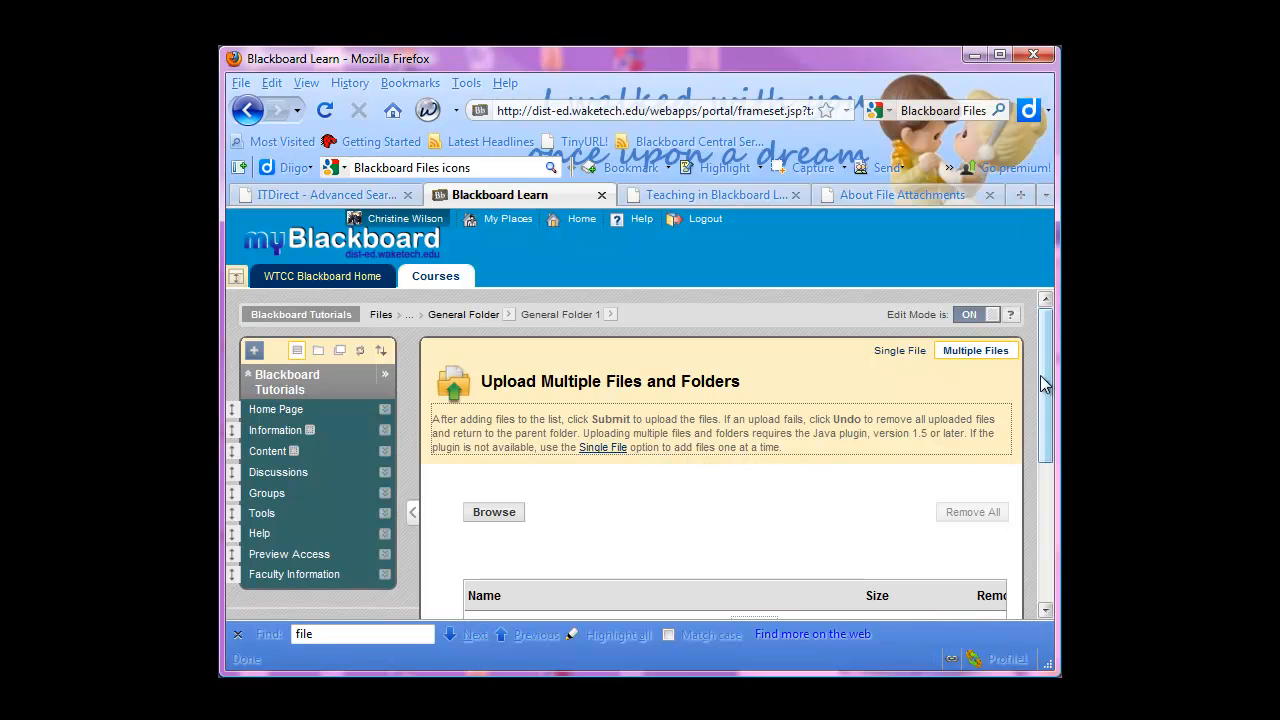
# Add the whole Updated for 91 folder from the file explorer to the multiple-file upload list
pyautogui.moveTo(1040, 375); pyautogui.dragTo(1041, 485)
pyautogui.hotkey('alt', 'Tab')
pyautogui.moveTo(1130, 147); pyautogui.dragTo(914, 165)
pyautogui.moveTo(993, 361); pyautogui.dragTo(547, 460)
pyautogui.moveTo(910, 165); pyautogui.dragTo(1279, 169)
# Review the Updated for 91 files and subfolders in the upload list and submit the upload
pyautogui.moveTo(1045, 409); pyautogui.dragTo(1033, 480)
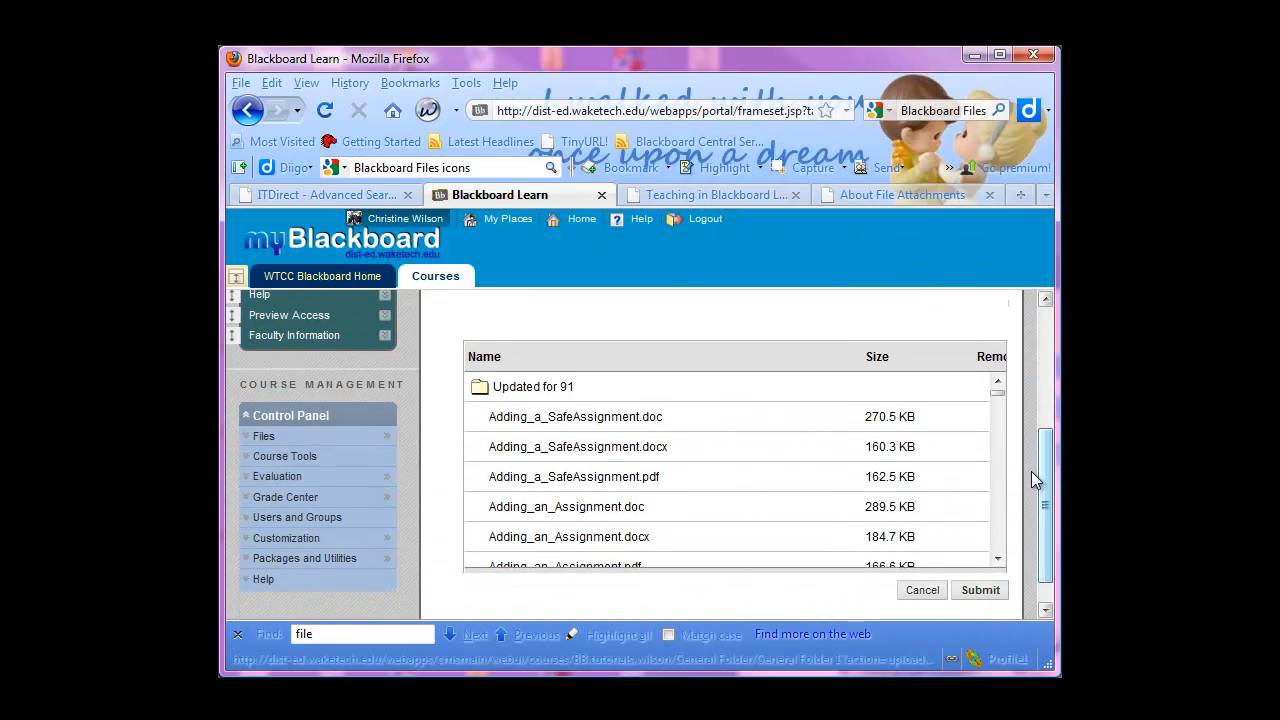
pyautogui.click(998, 560)
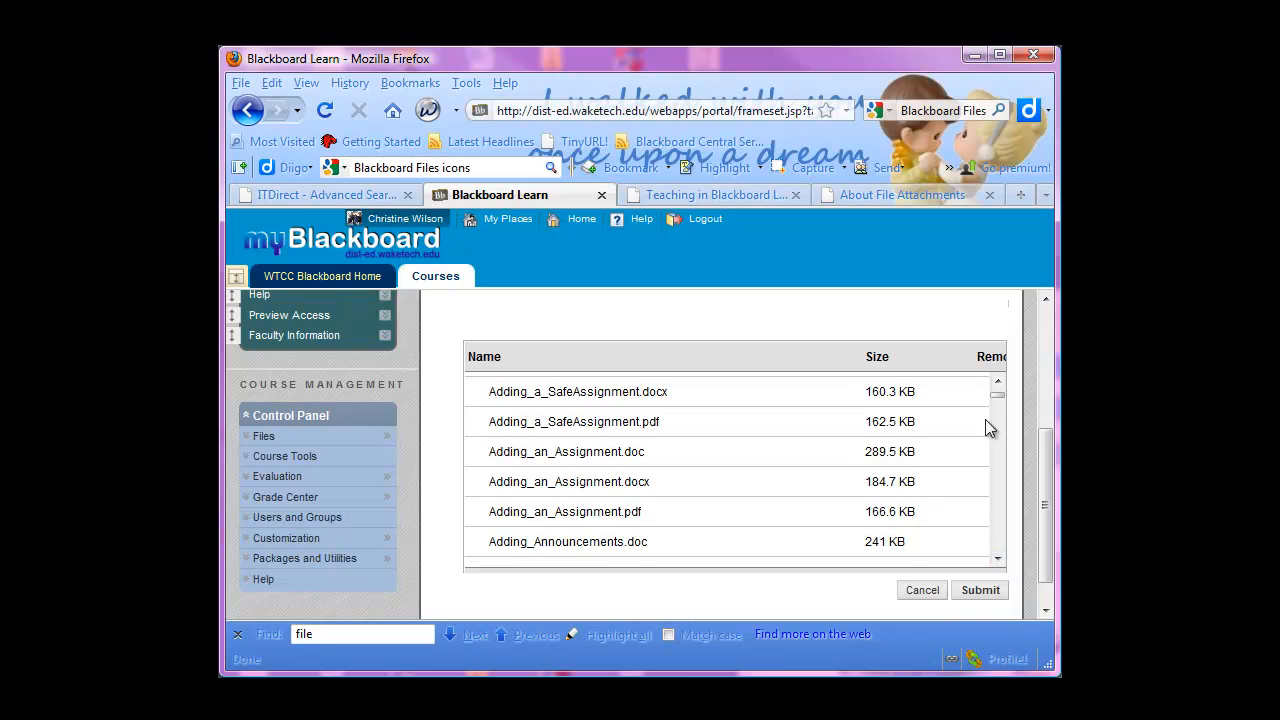
pyautogui.click(998, 382)
pyautogui.scroll(-1, 739, 456)
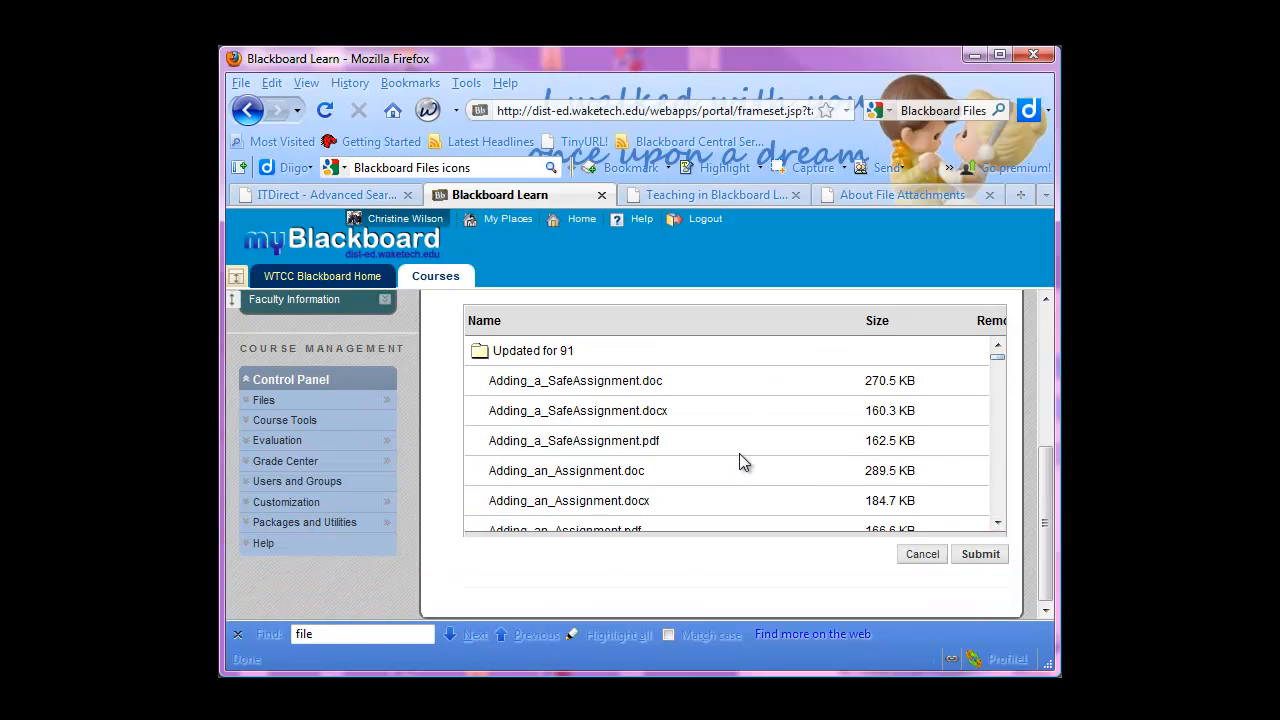
pyautogui.moveTo(998, 358); pyautogui.dragTo(999, 416)
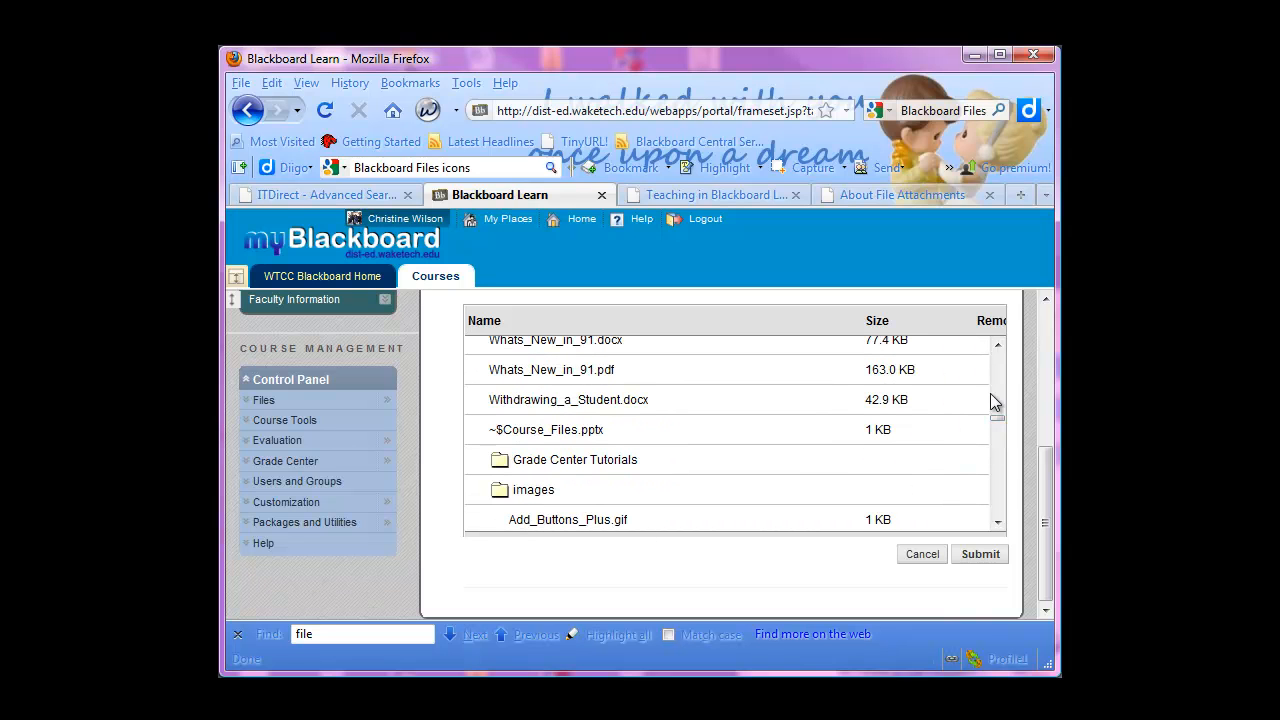
pyautogui.moveTo(998, 424); pyautogui.dragTo(997, 514)
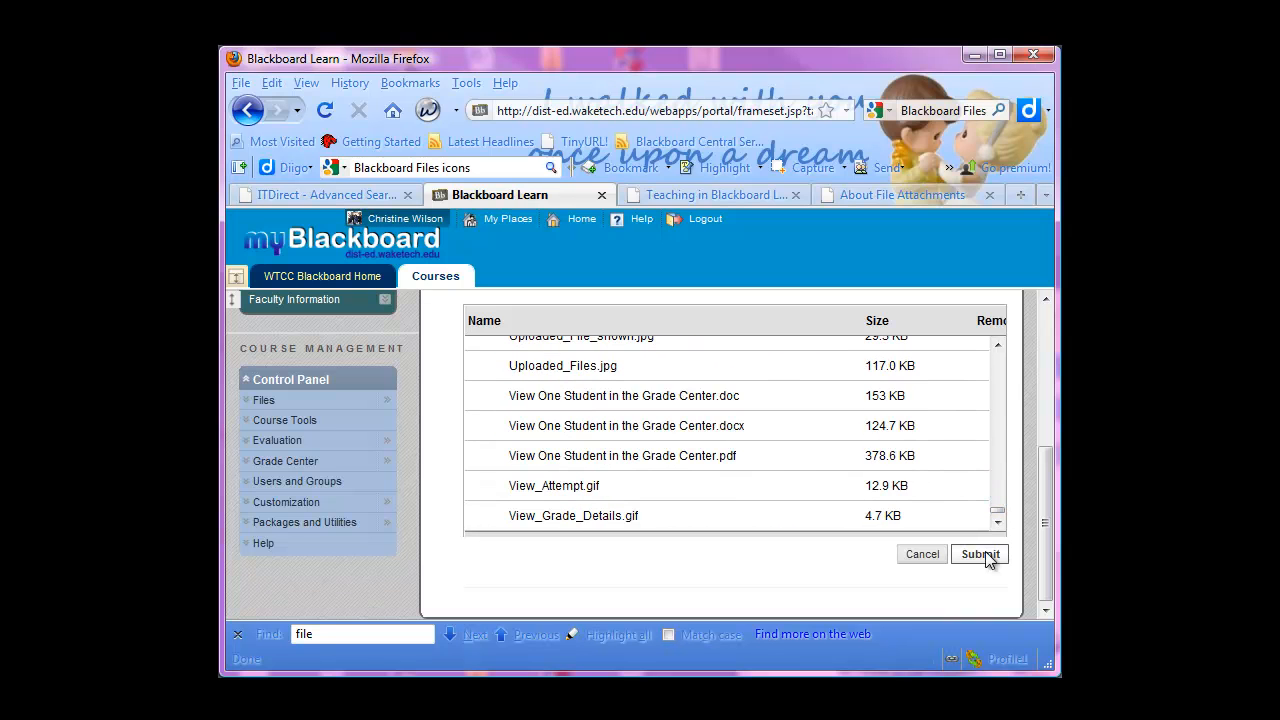
pyautogui.click(981, 554)
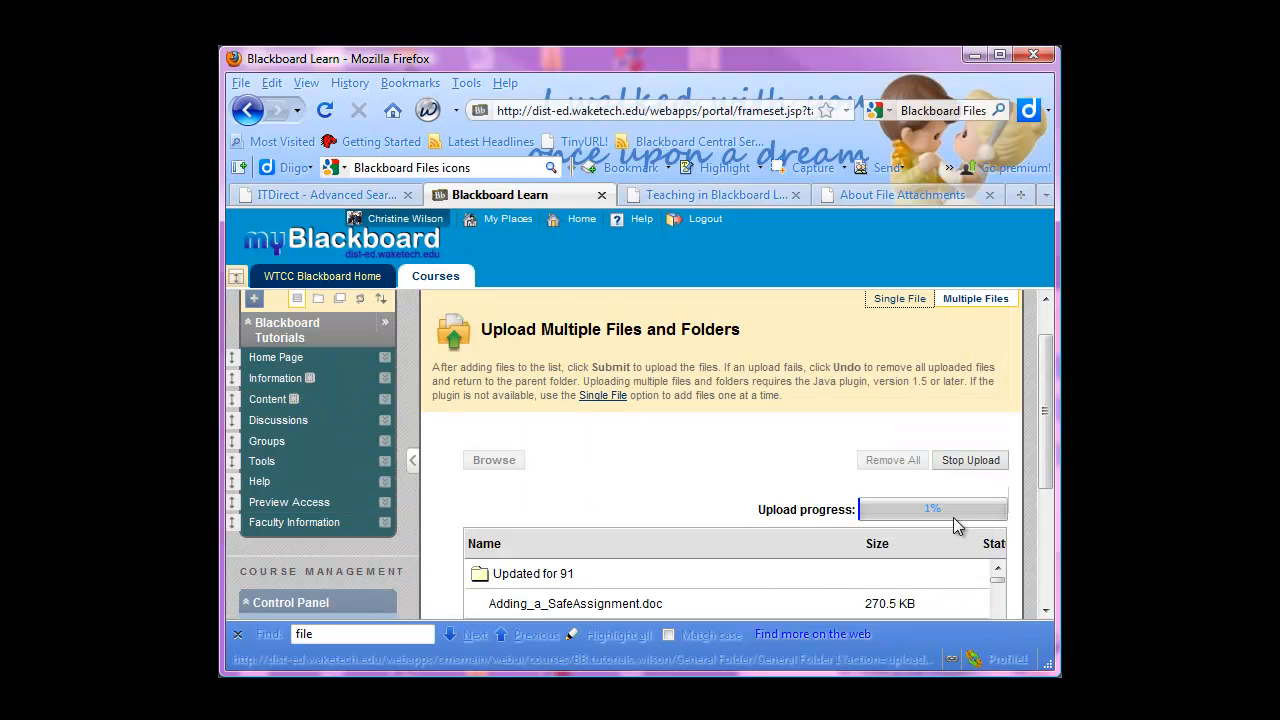
# Check the upload list, finalize the completed Updated for 91 upload, and open the uploaded folder in General Folder 1
pyautogui.moveTo(1041, 463); pyautogui.dragTo(1035, 575)
pyautogui.click(997, 523)
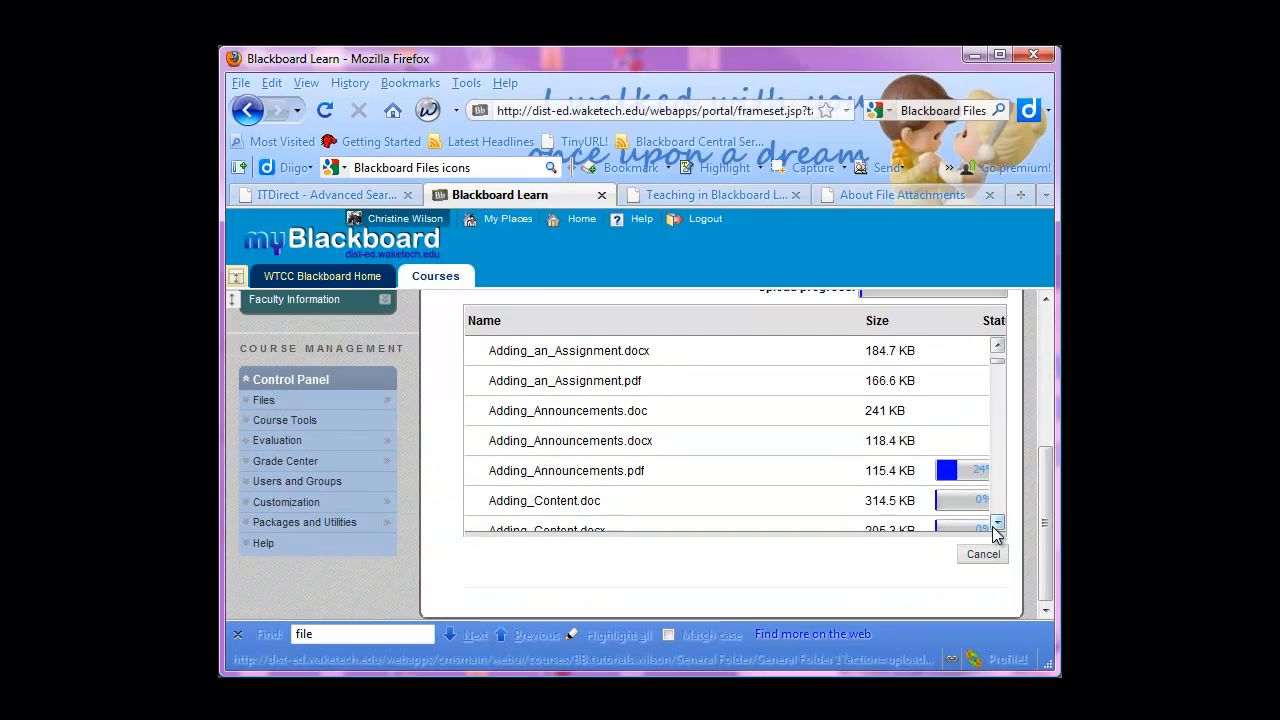
pyautogui.moveTo(999, 359); pyautogui.dragTo(1000, 396)
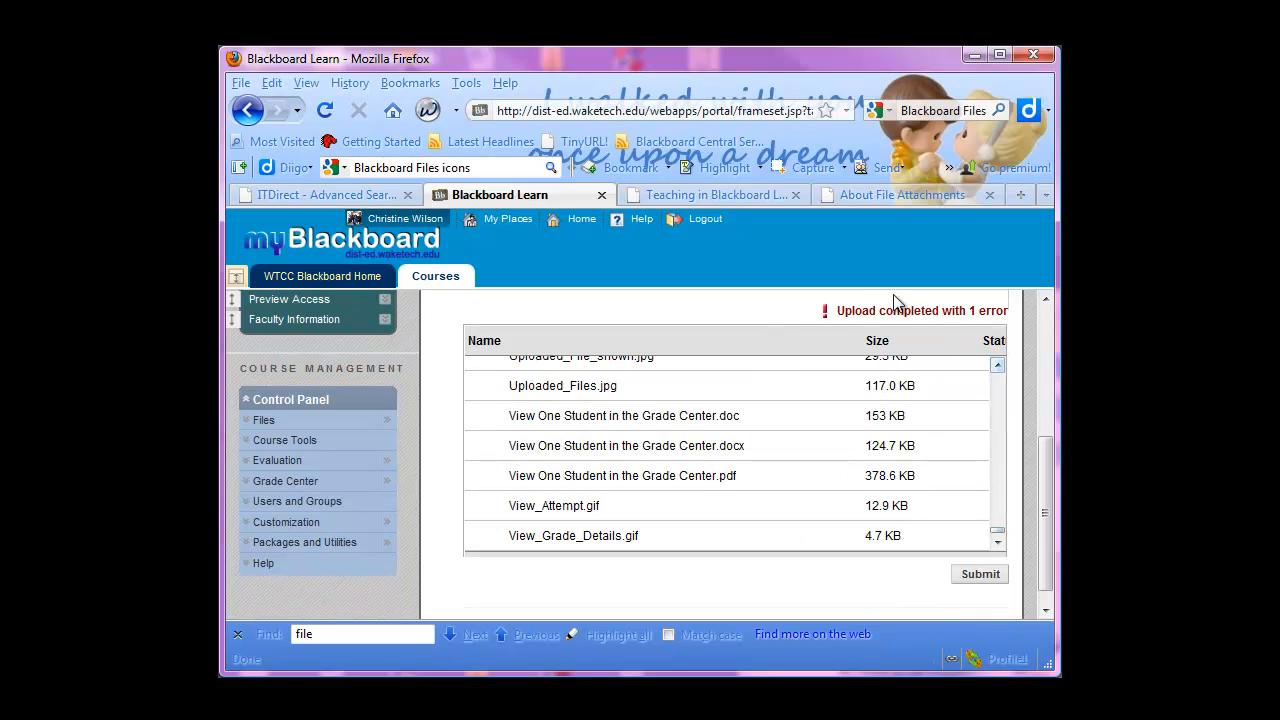
pyautogui.scroll(1, 1047, 470)
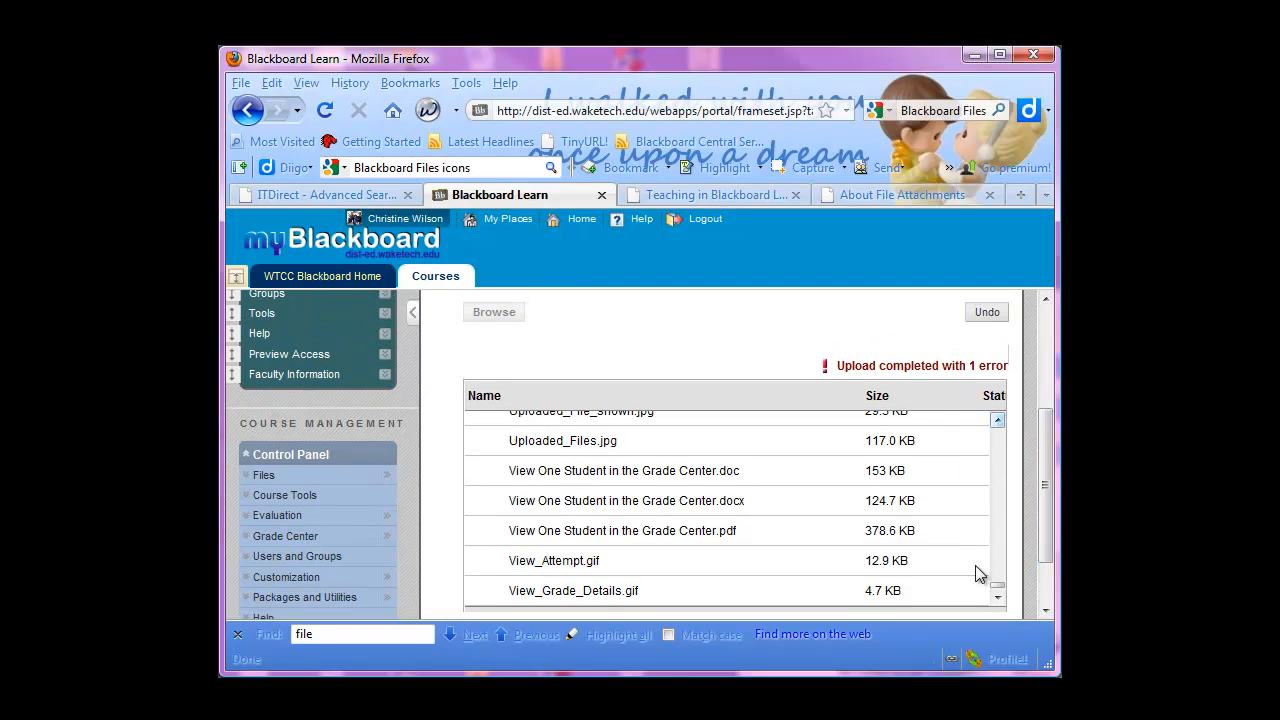
pyautogui.moveTo(993, 584); pyautogui.dragTo(1006, 424)
pyautogui.scroll(-2, 999, 553)
pyautogui.click(988, 556)
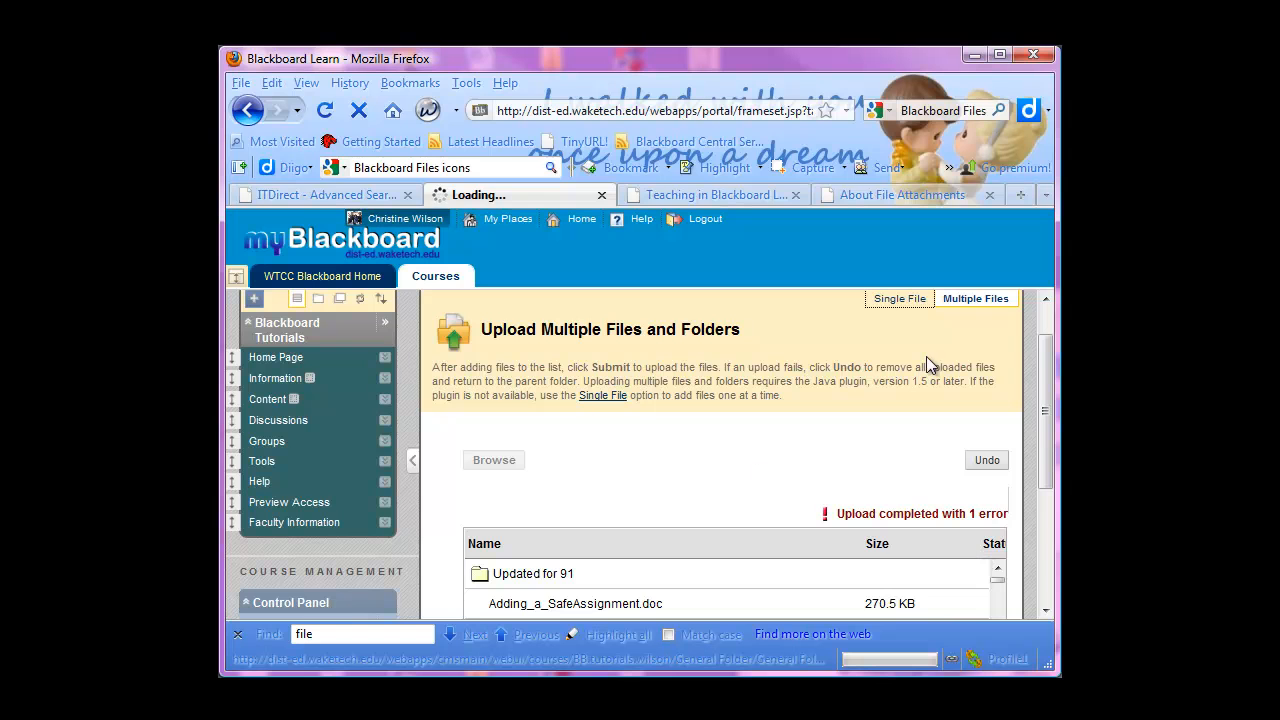
pyautogui.scroll(-4, 1047, 464)
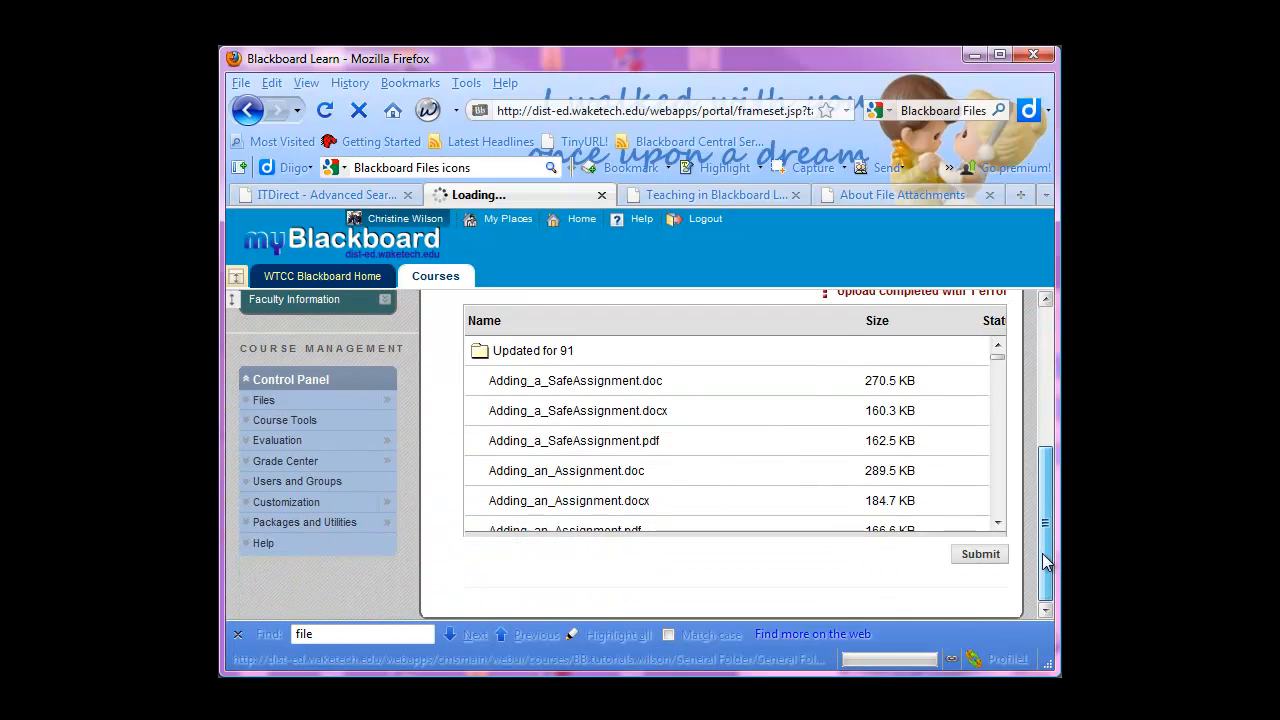
pyautogui.scroll(-4, 849, 466)
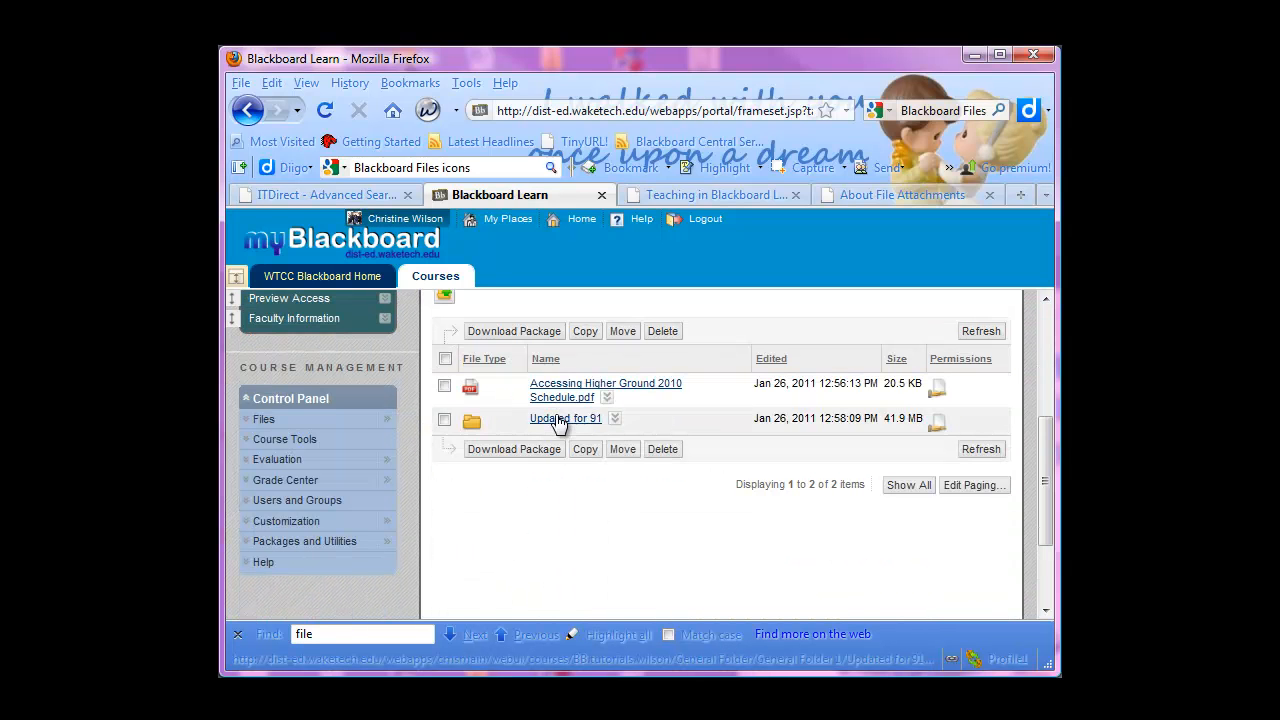
pyautogui.click(561, 420)
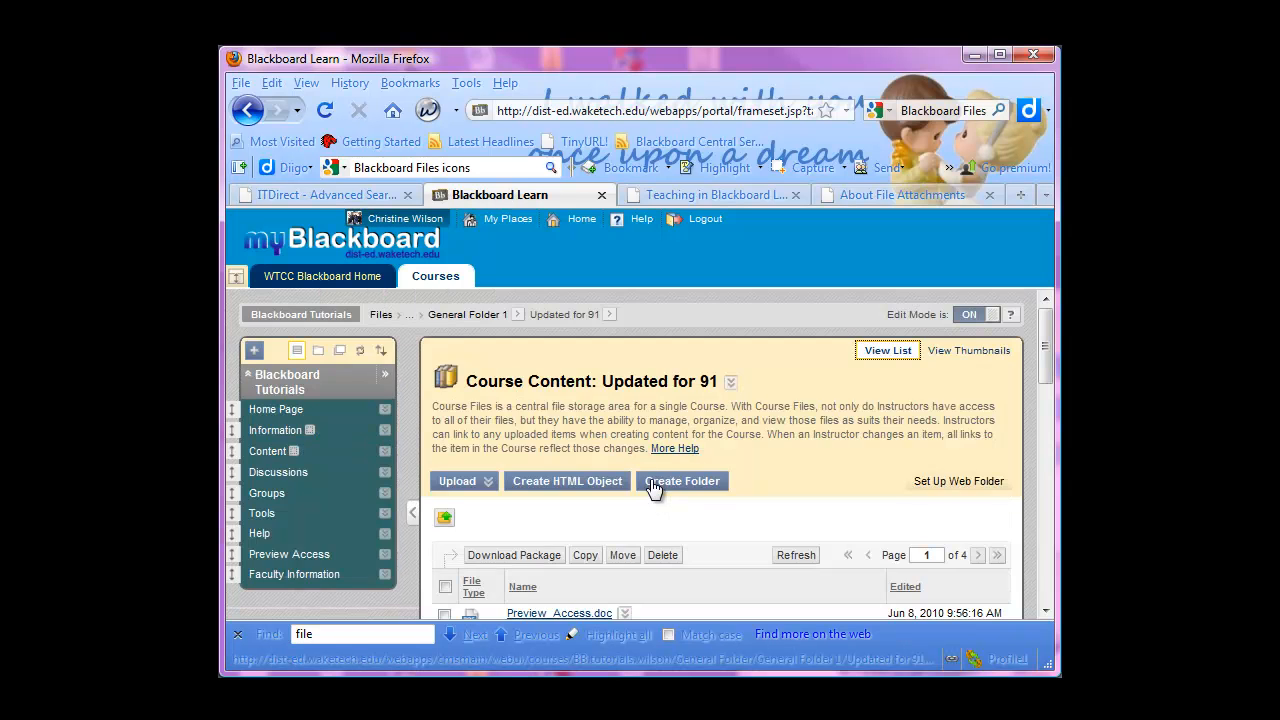
# Look through the files, subfolders and file types listed in the uploaded Updated for 91 folder
pyautogui.scroll(-5, 652, 480)
pyautogui.scroll(-10, 514, 425)
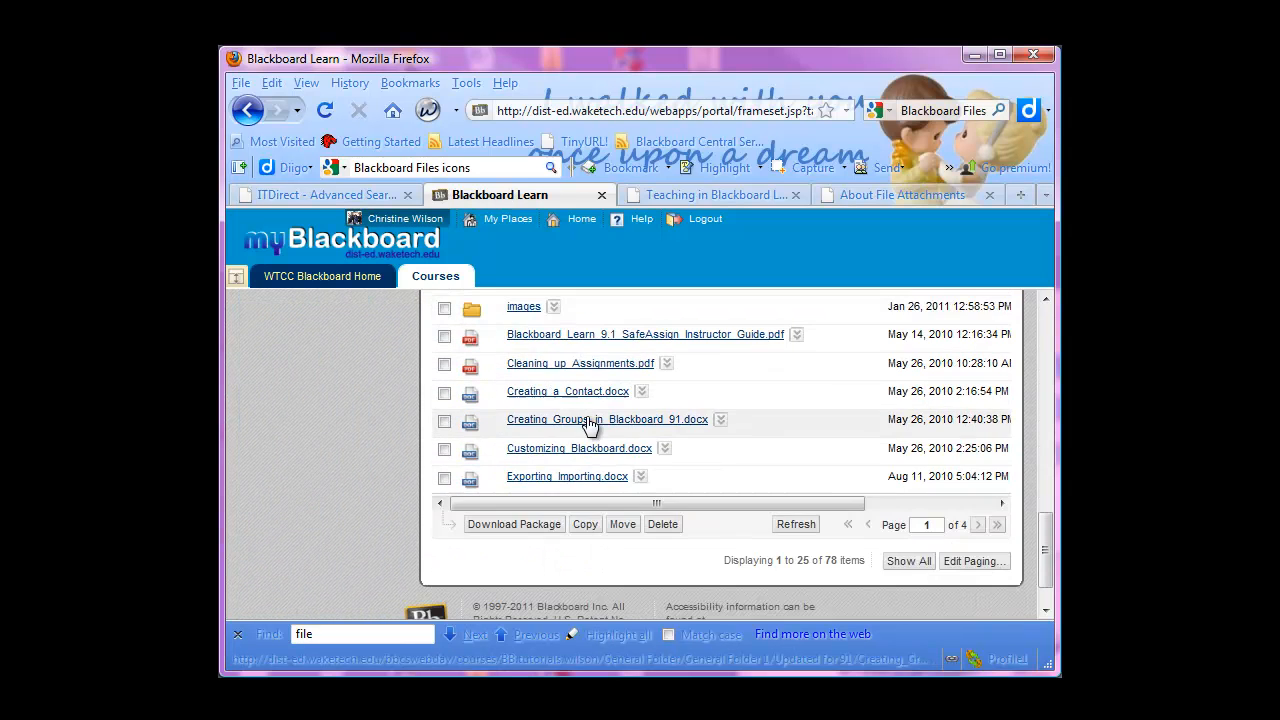
pyautogui.scroll(5, 575, 470)
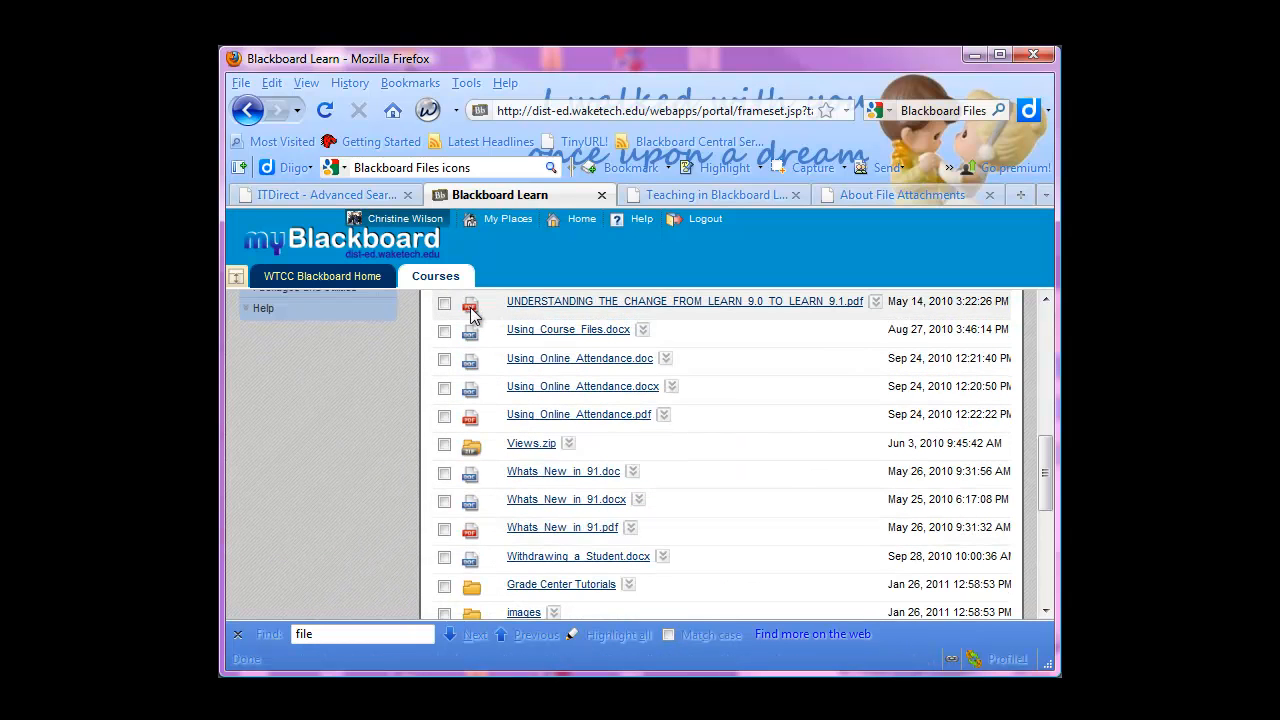
pyautogui.scroll(2, 473, 355)
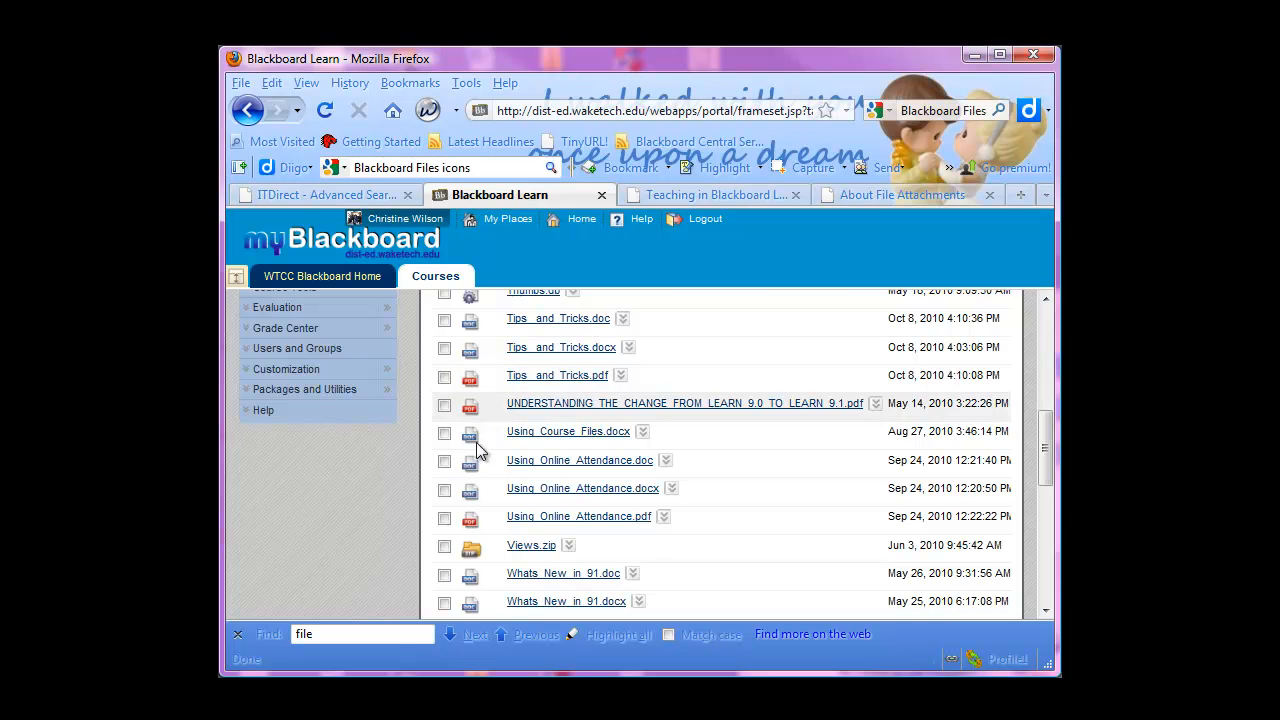
pyautogui.scroll(-4, 475, 455)
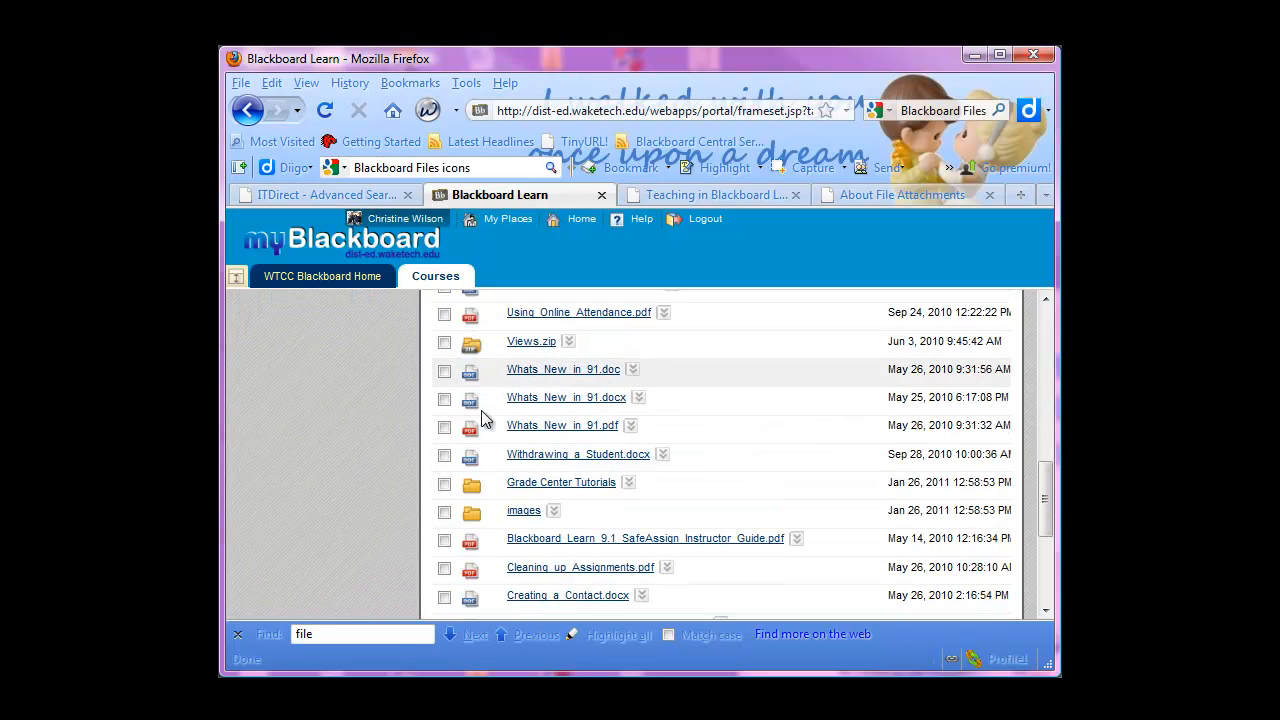
pyautogui.scroll(-2, 490, 550)
pyautogui.scroll(-3, 532, 545)
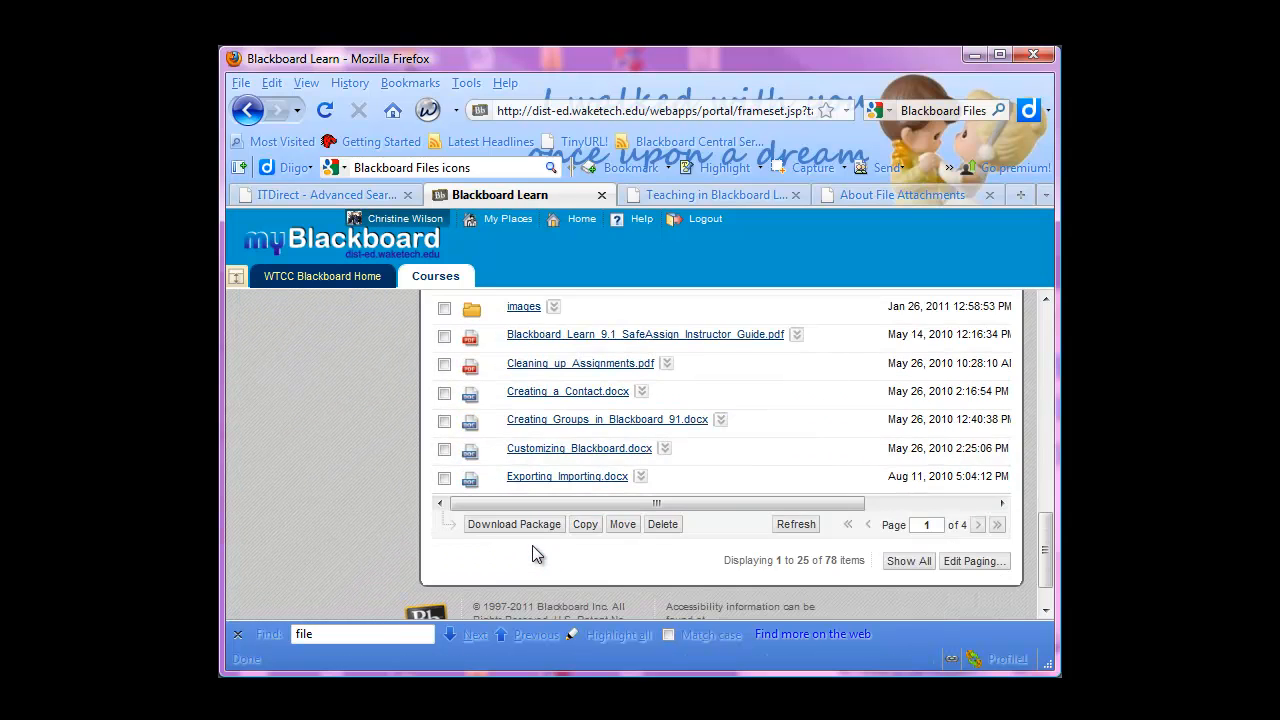
pyautogui.scroll(7, 508, 474)
pyautogui.scroll(2, 597, 400)
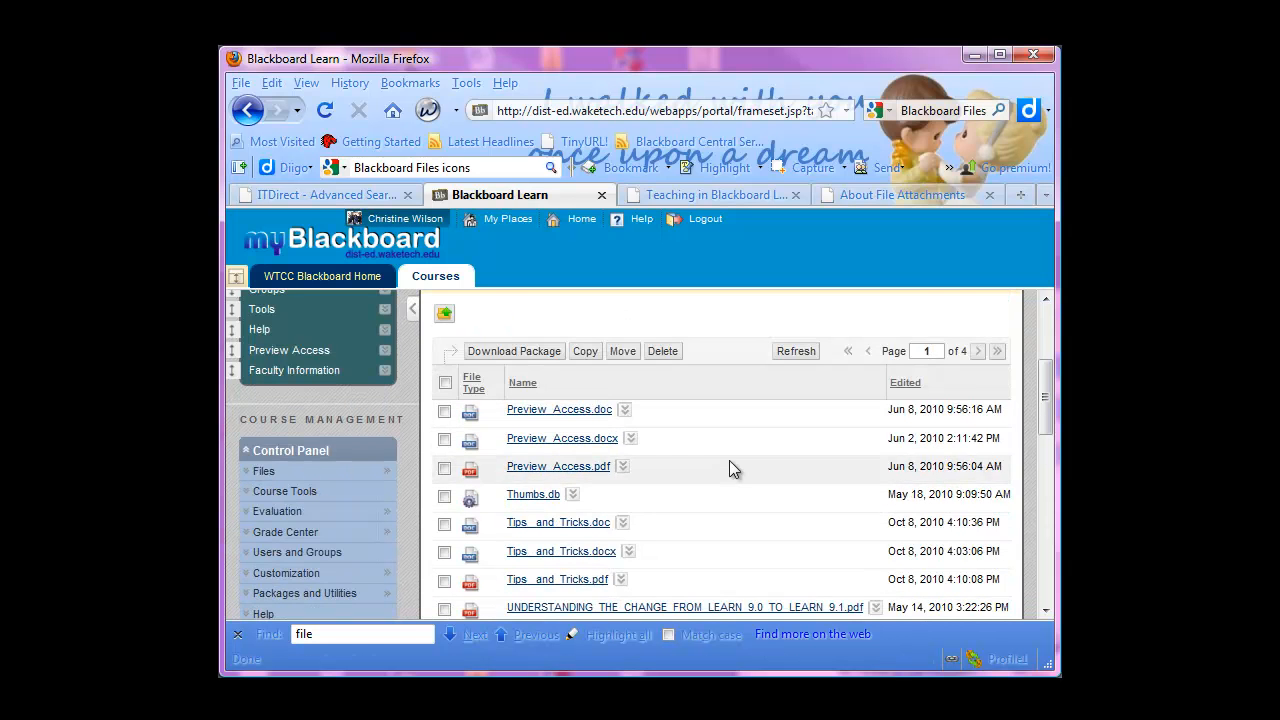
pyautogui.scroll(-5, 730, 464)
pyautogui.scroll(5, 729, 461)
pyautogui.scroll(-6, 725, 485)
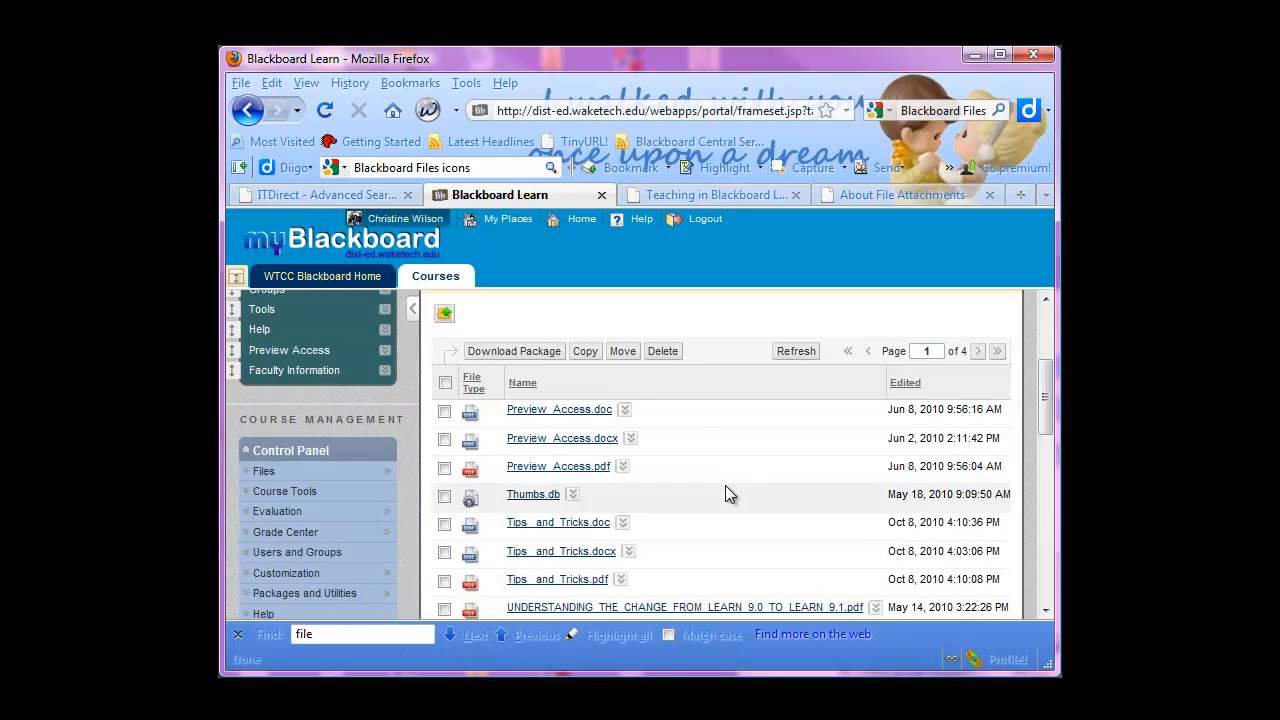
pyautogui.scroll(7, 721, 485)
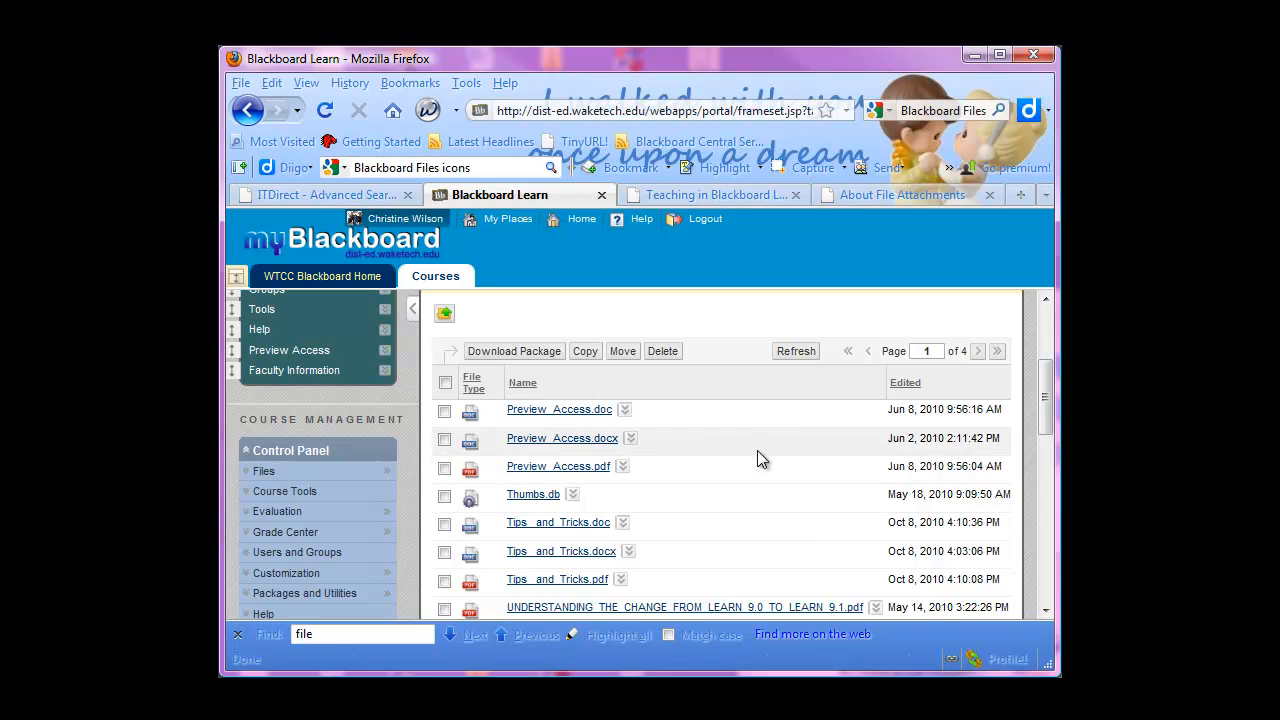
# Create a folder named Preview Access inside the Updated for 91 folder
pyautogui.scroll(2, 757, 450)
pyautogui.click(684, 380)
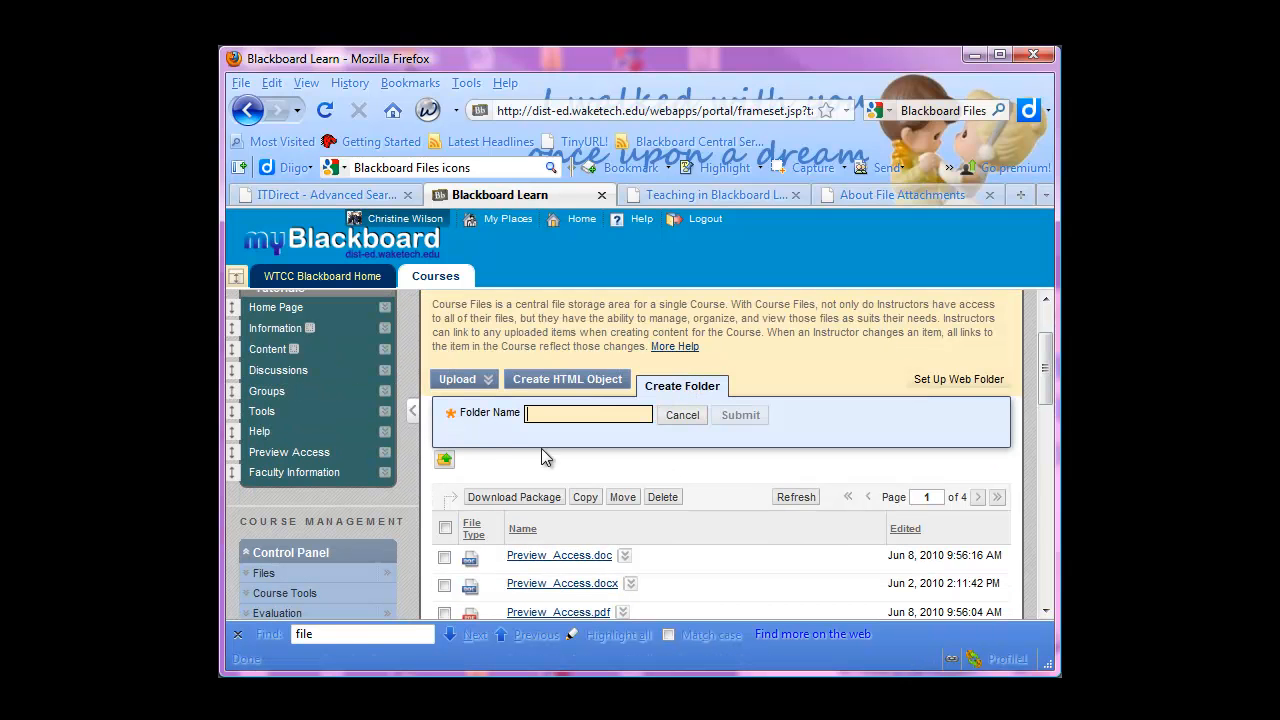
pyautogui.write('Preview Access')
pyautogui.click(740, 415)
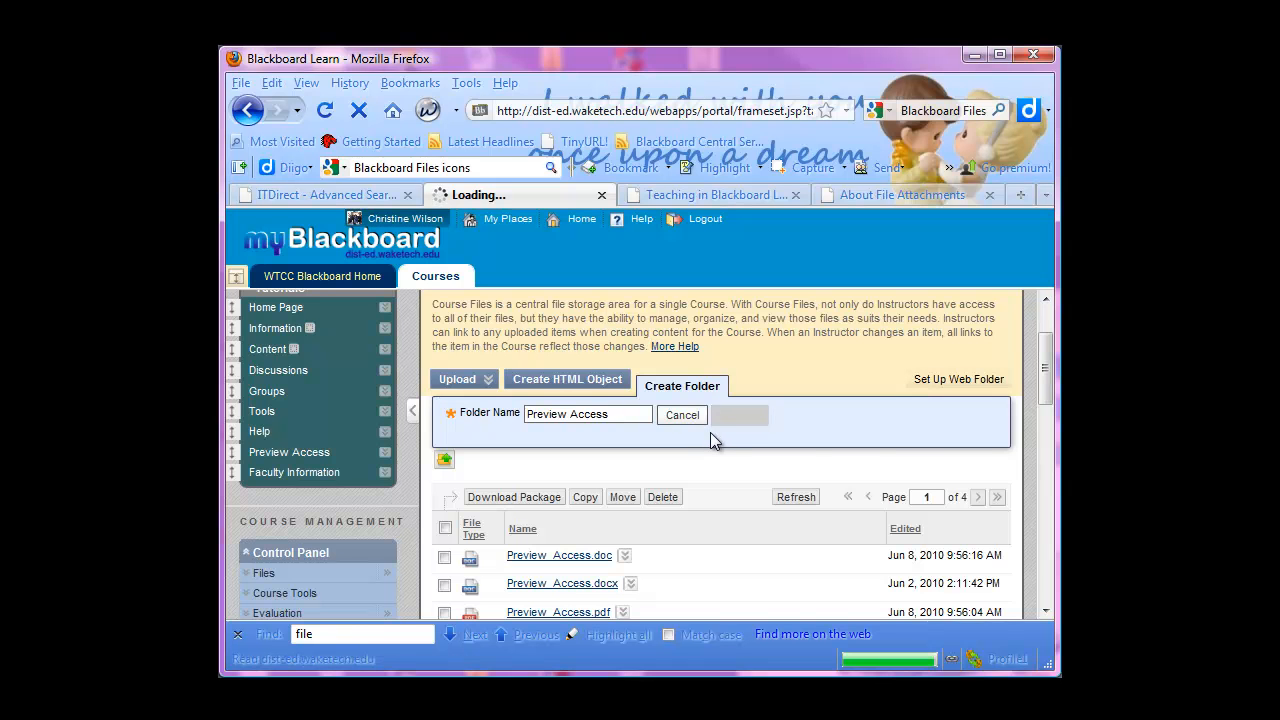
# Show all items of Updated for 91 in a single list and locate the Preview Access folder
pyautogui.scroll(-15, 652, 460)
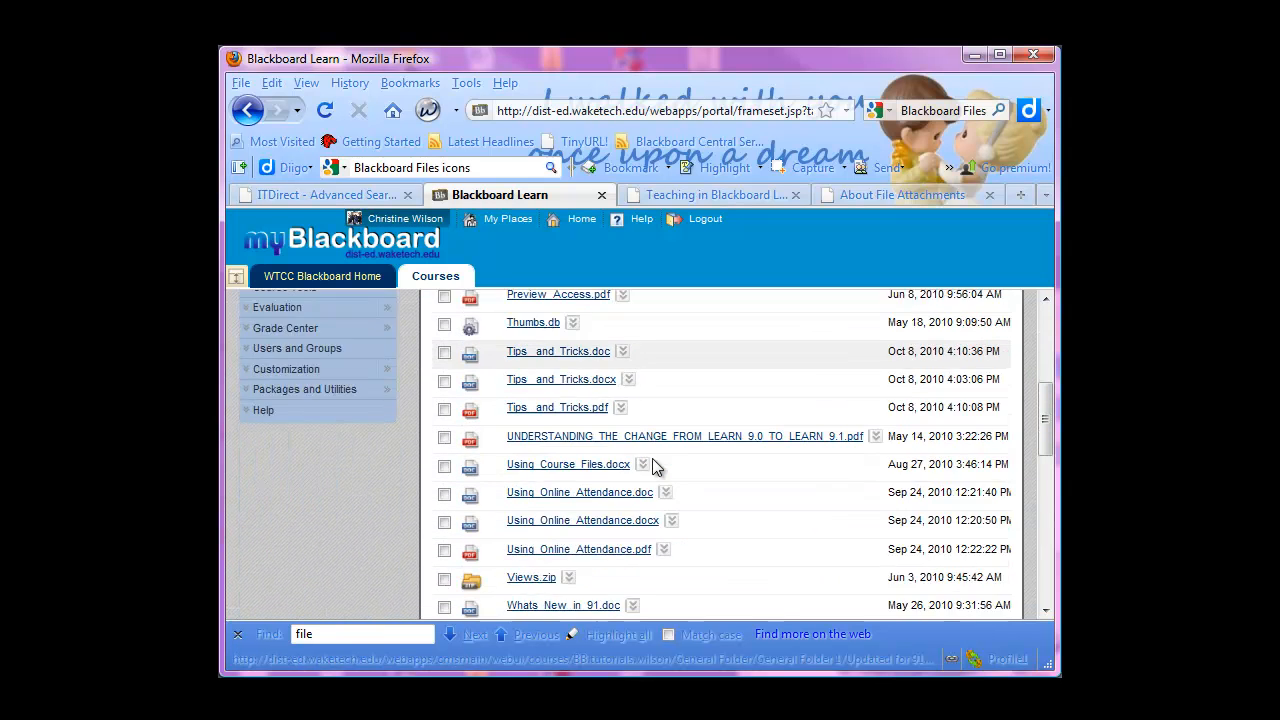
pyautogui.scroll(8, 652, 457)
pyautogui.scroll(-11, 652, 457)
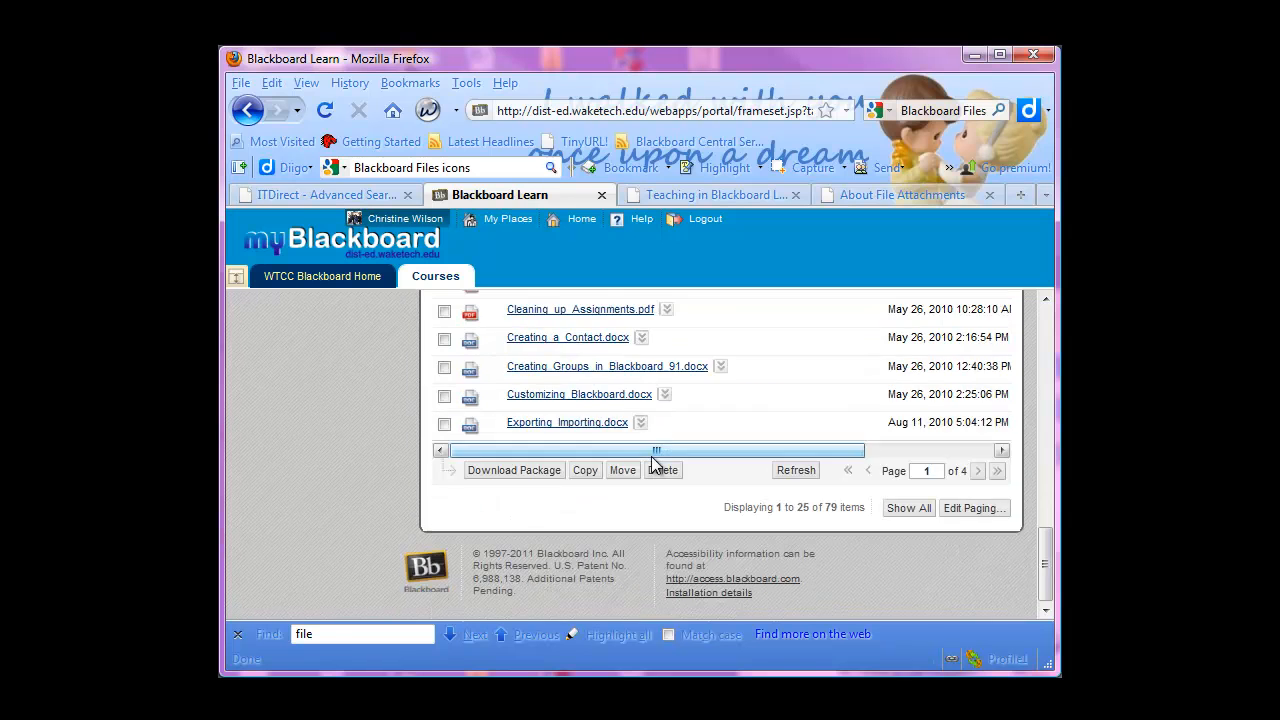
pyautogui.scroll(4, 652, 457)
pyautogui.scroll(-4, 591, 515)
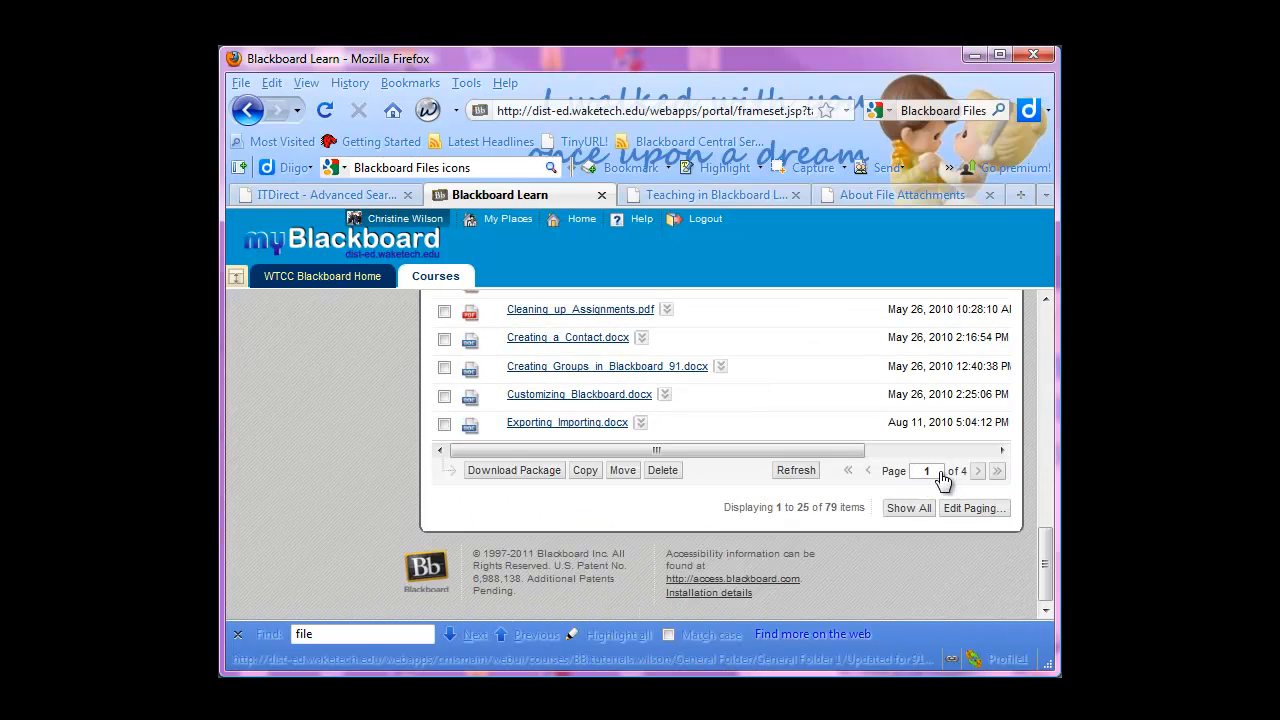
pyautogui.click(912, 509)
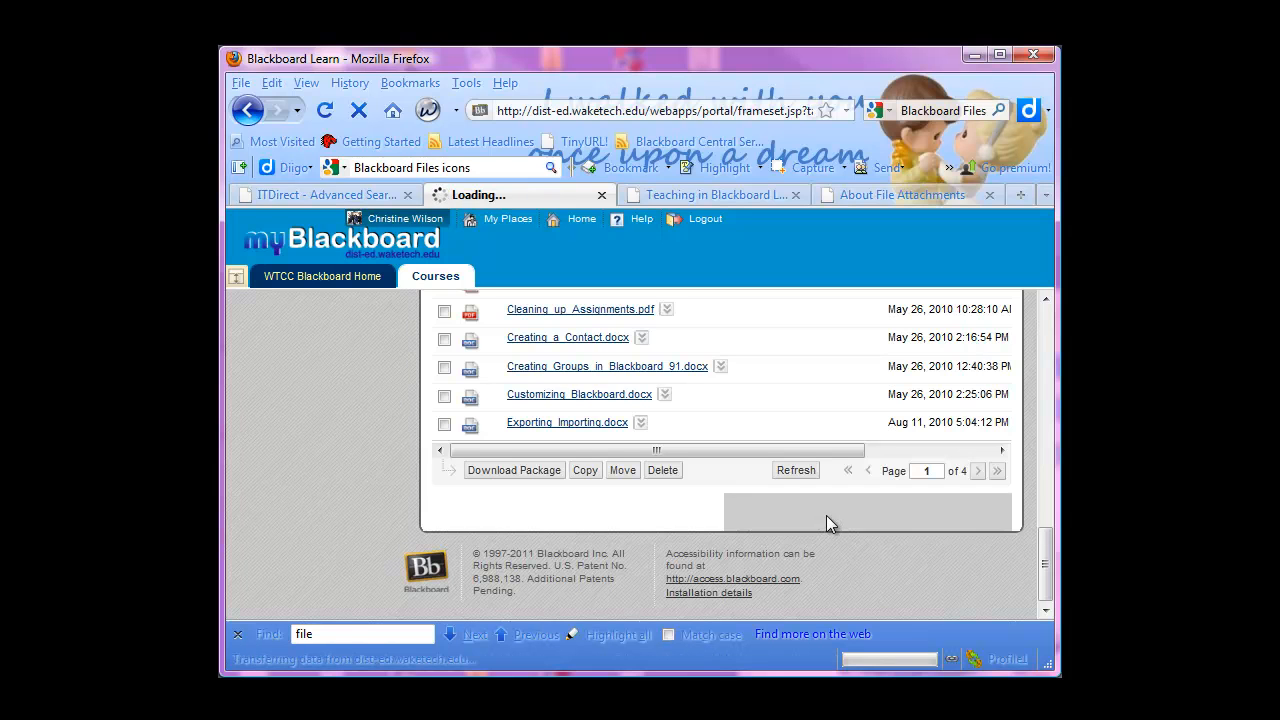
pyautogui.moveTo(1045, 325); pyautogui.dragTo(1045, 585)
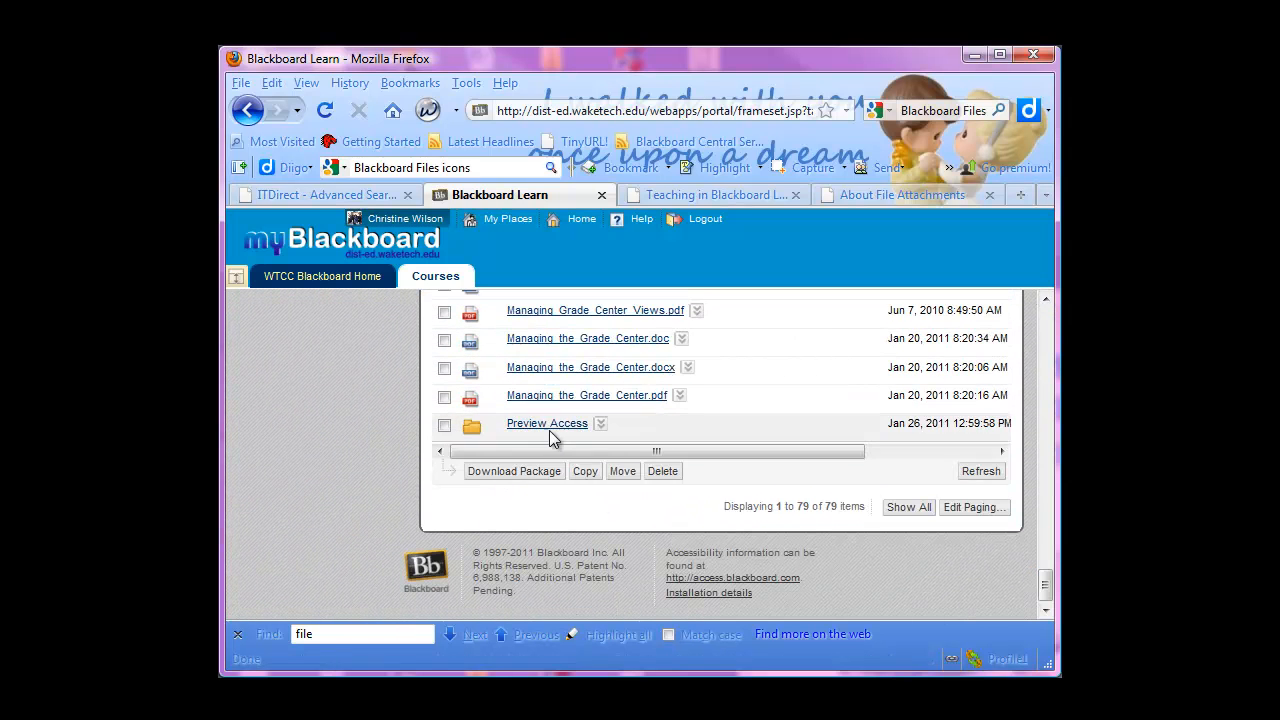
# Select Preview_Access.doc, Preview_Access.docx and Preview_Access.pdf and start moving them
pyautogui.moveTo(1038, 590); pyautogui.dragTo(1019, 351)
pyautogui.click(444, 412)
pyautogui.click(444, 440)
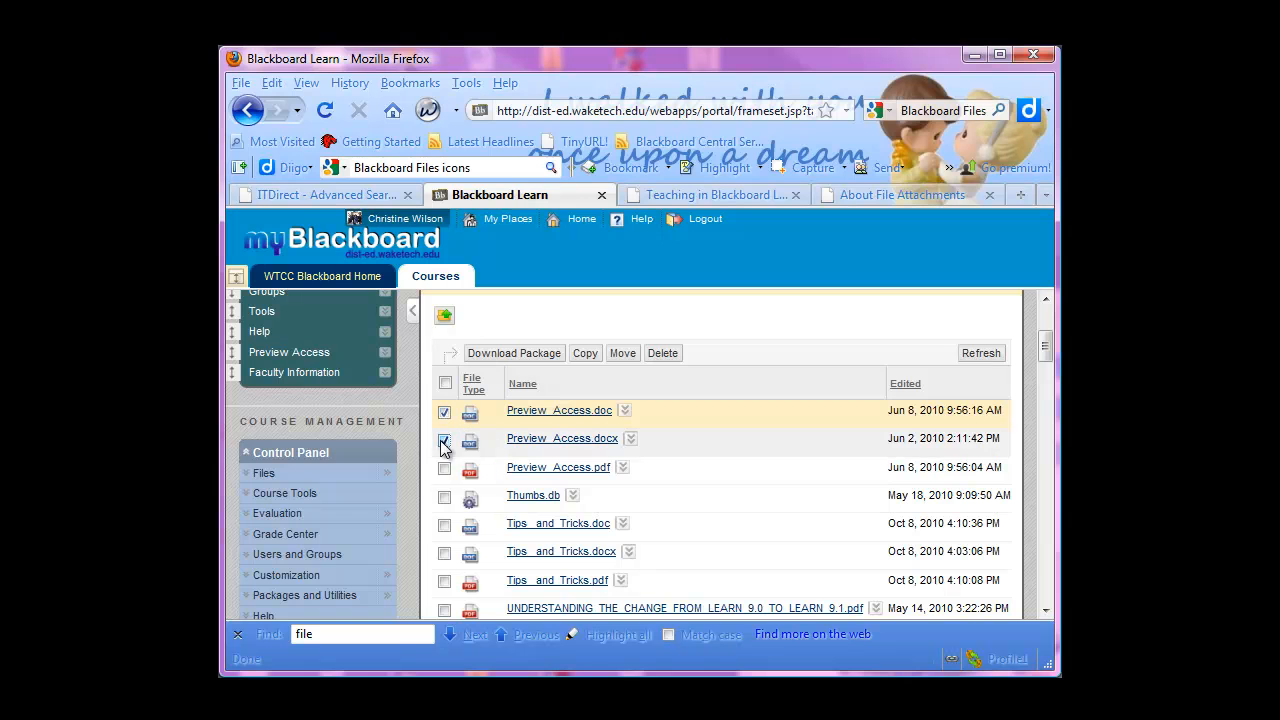
pyautogui.click(444, 468)
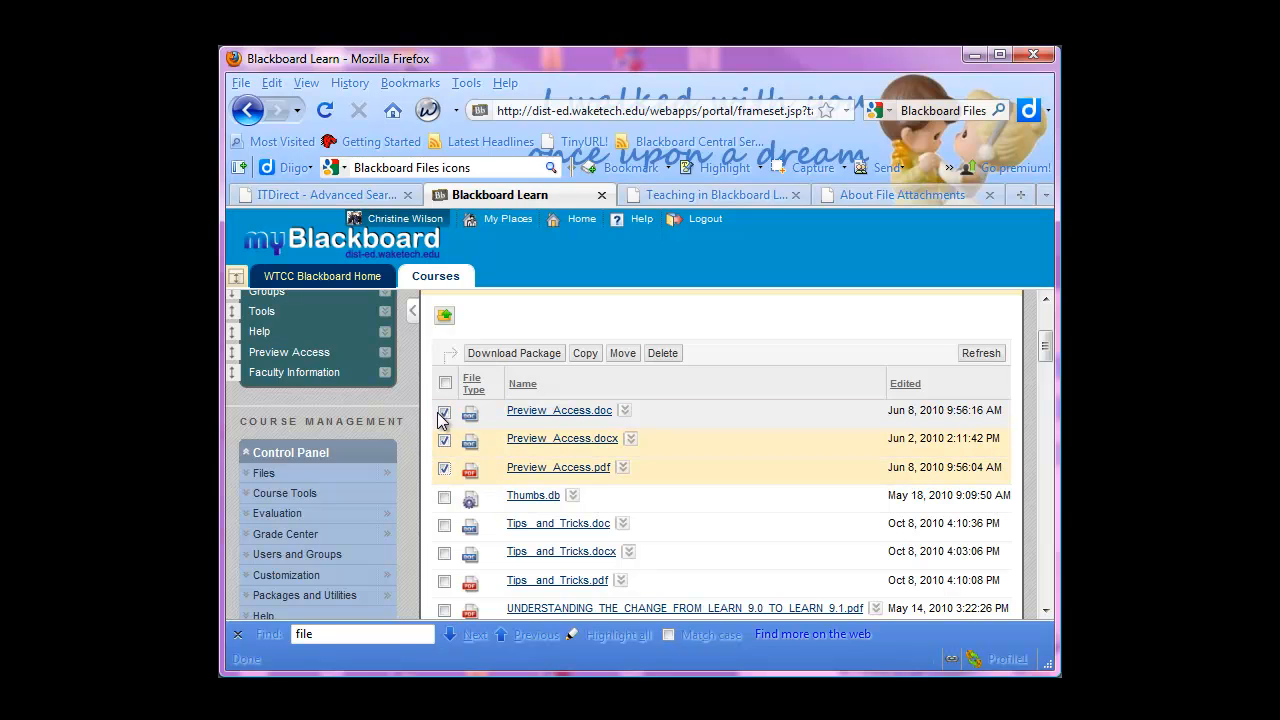
pyautogui.click(623, 356)
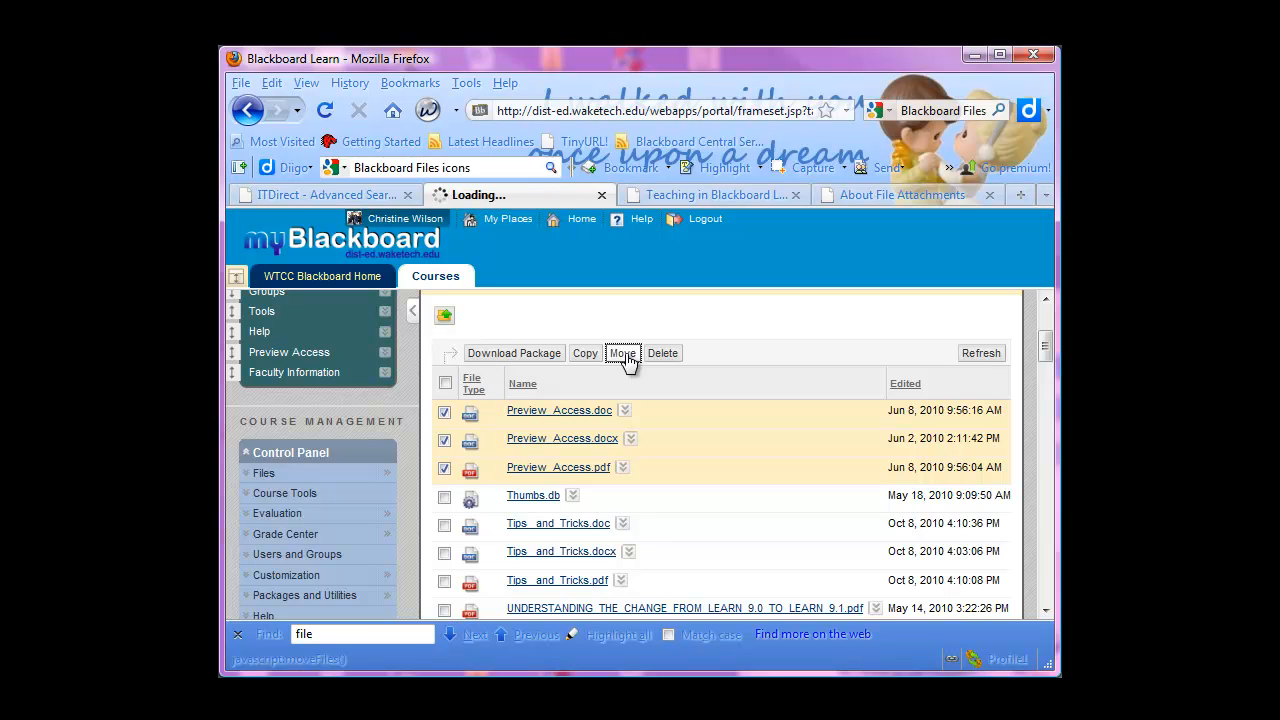
# Set the move destination to the Preview Access folder under General Folder, General Folder 1, Updated for 91
pyautogui.scroll(-2, 920, 488)
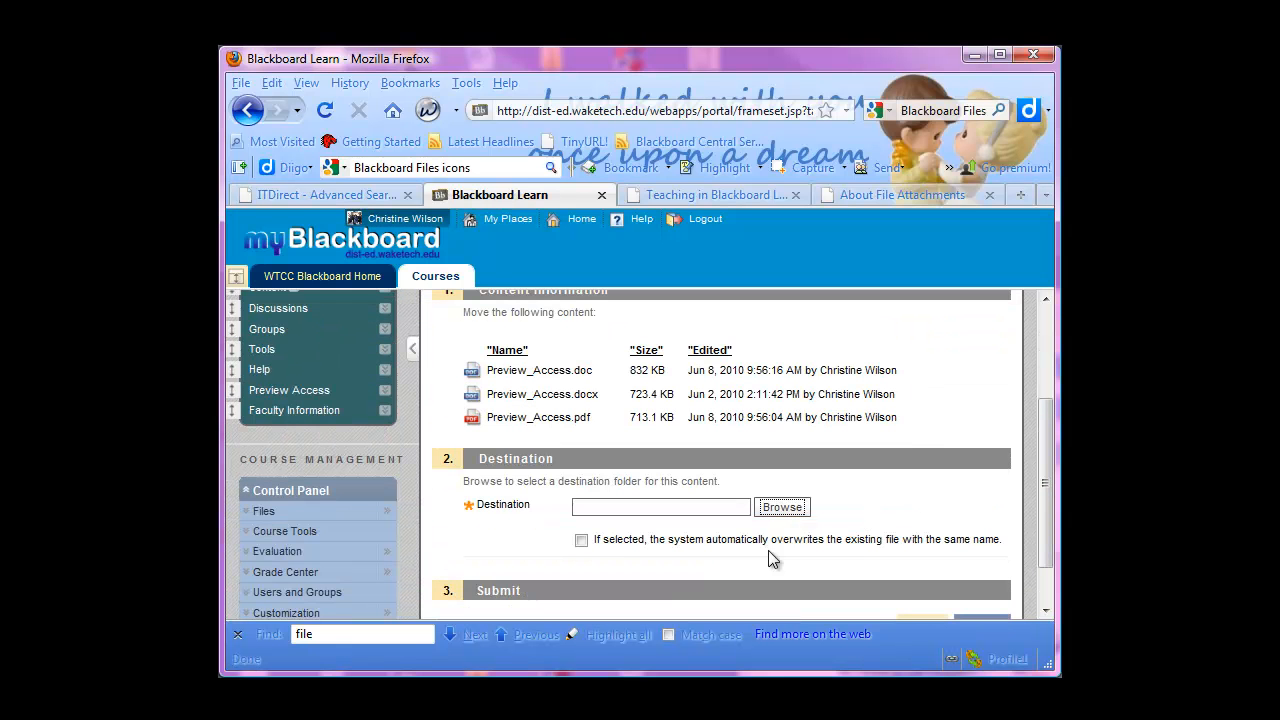
pyautogui.click(782, 507)
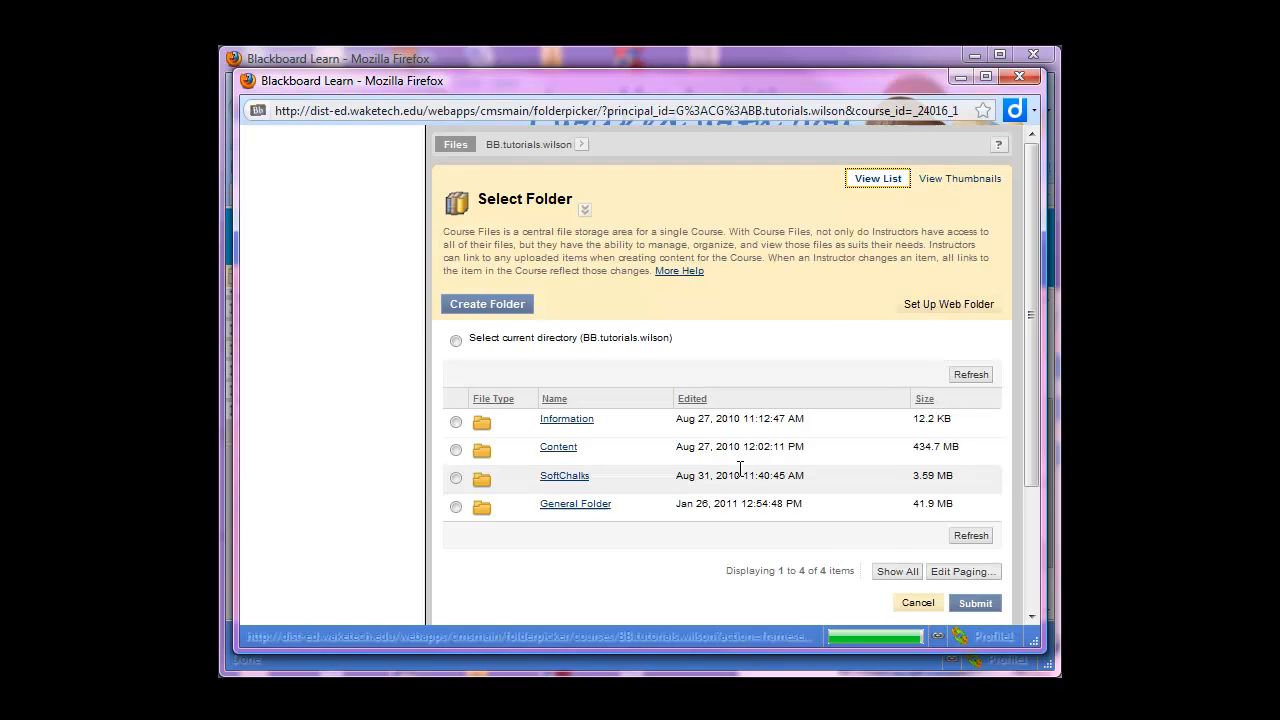
pyautogui.click(567, 505)
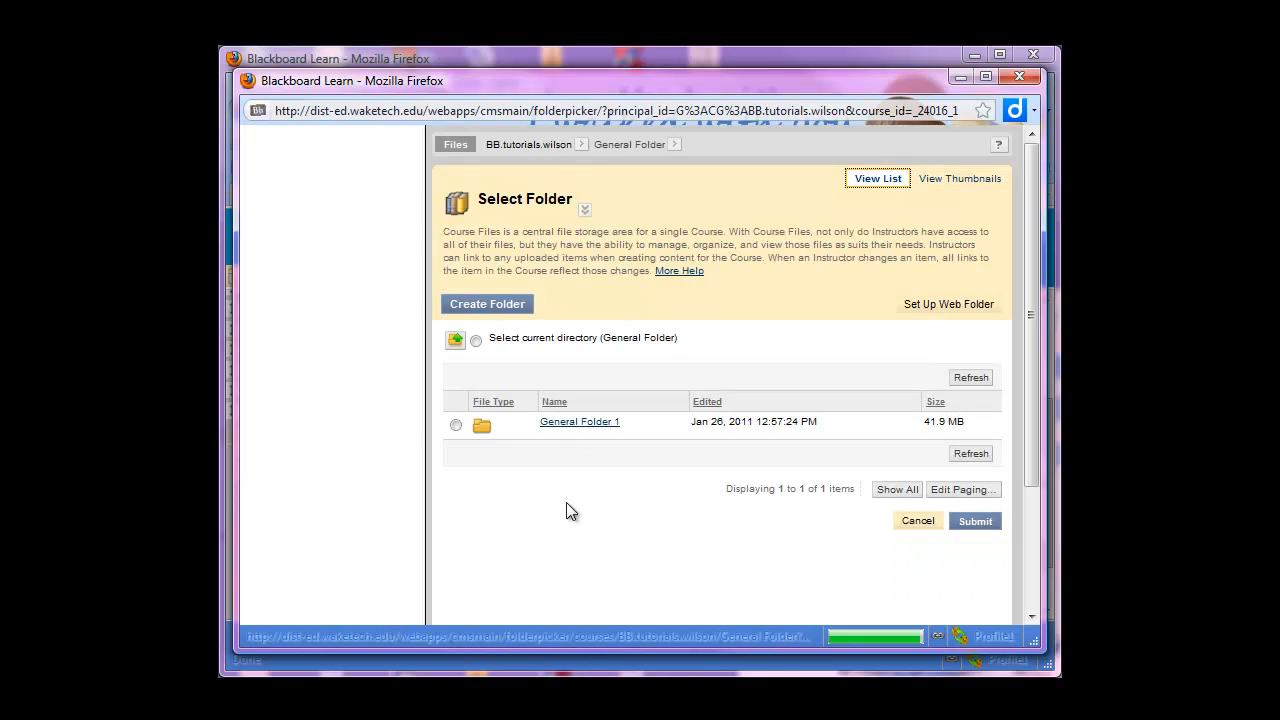
pyautogui.click(581, 424)
pyautogui.click(576, 451)
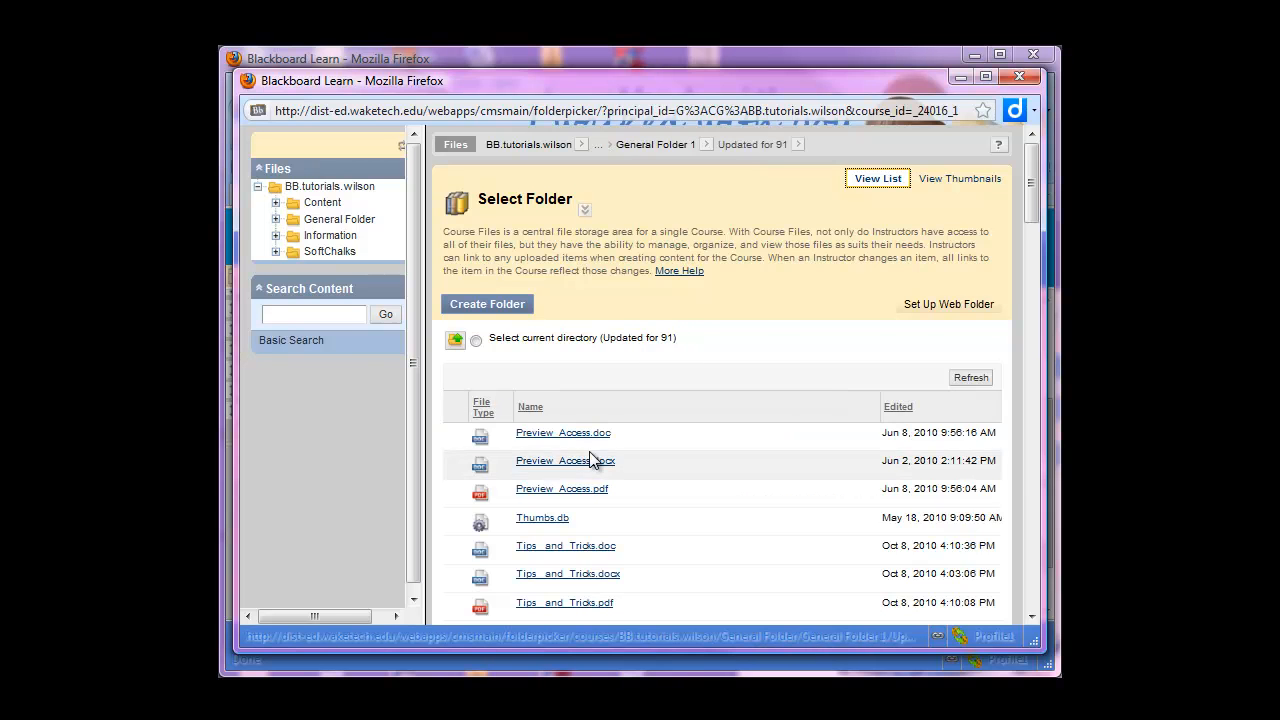
pyautogui.scroll(-15, 589, 451)
pyautogui.scroll(-10, 590, 455)
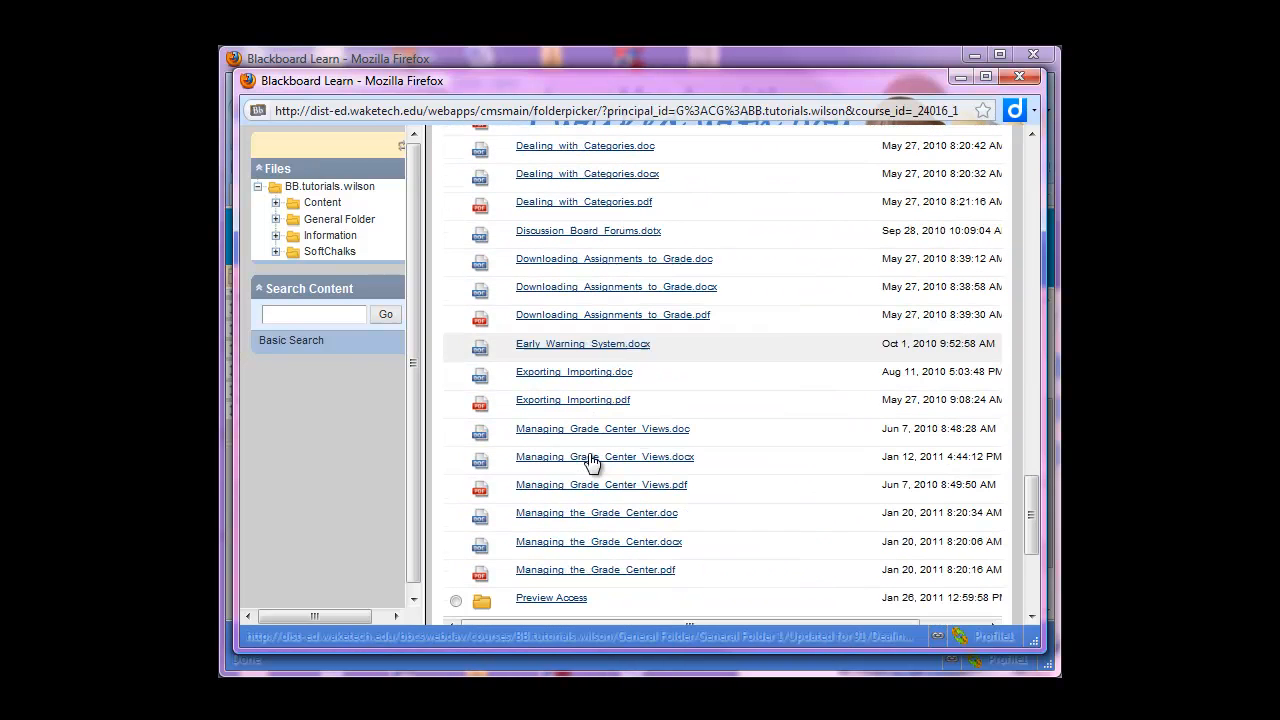
pyautogui.click(456, 602)
pyautogui.scroll(-3, 774, 501)
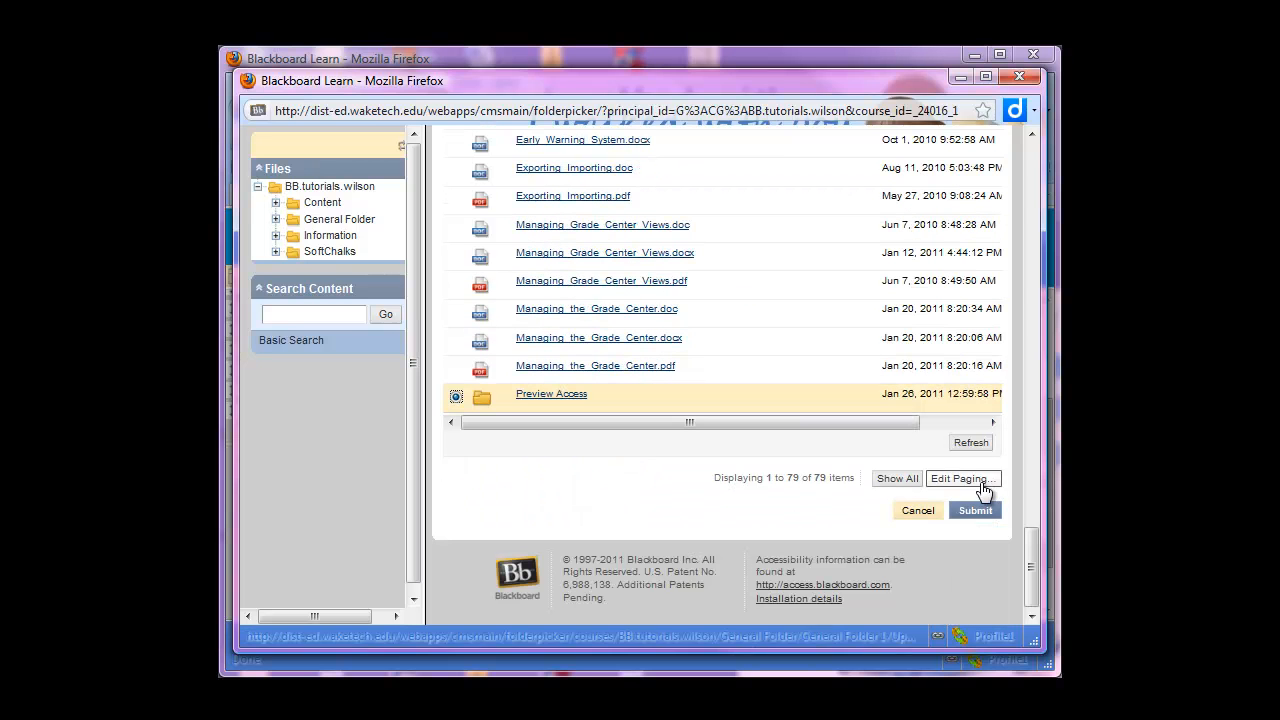
pyautogui.click(976, 511)
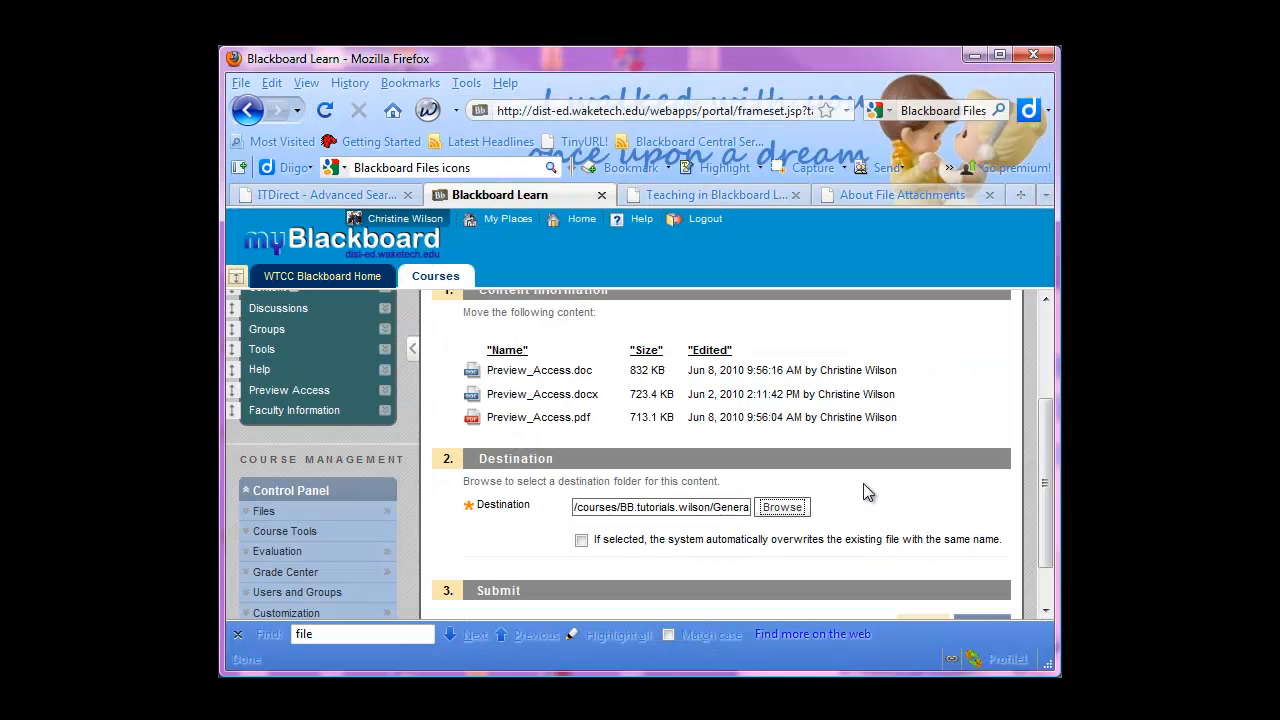
# Submit the move of the three Preview_Access files and check the Updated for 91 listing
pyautogui.scroll(-1, 855, 498)
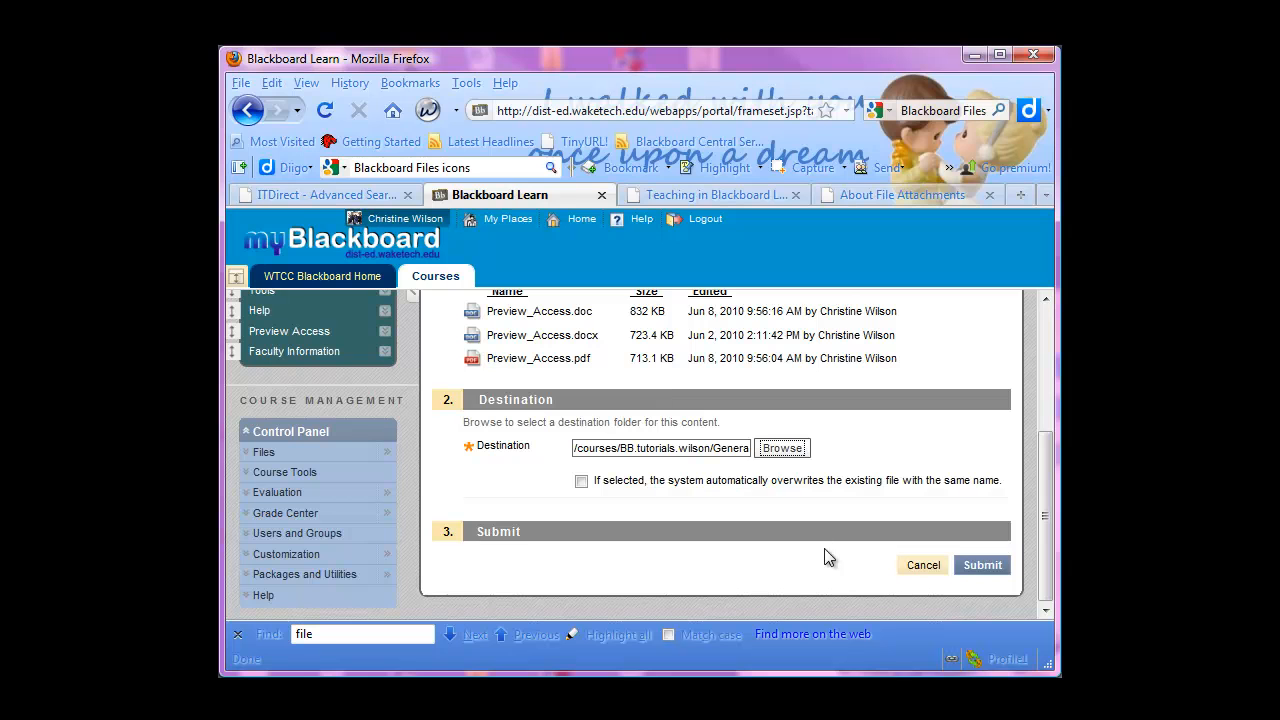
pyautogui.click(983, 565)
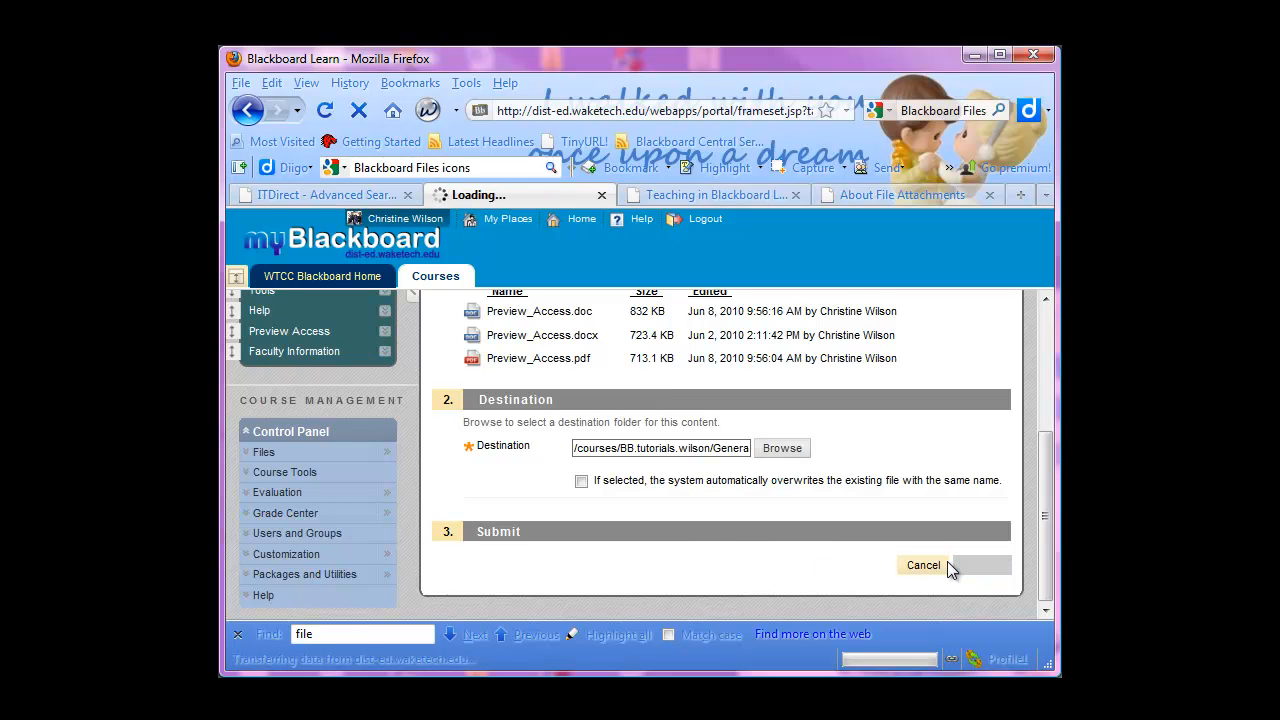
pyautogui.moveTo(1044, 323); pyautogui.dragTo(1025, 581)
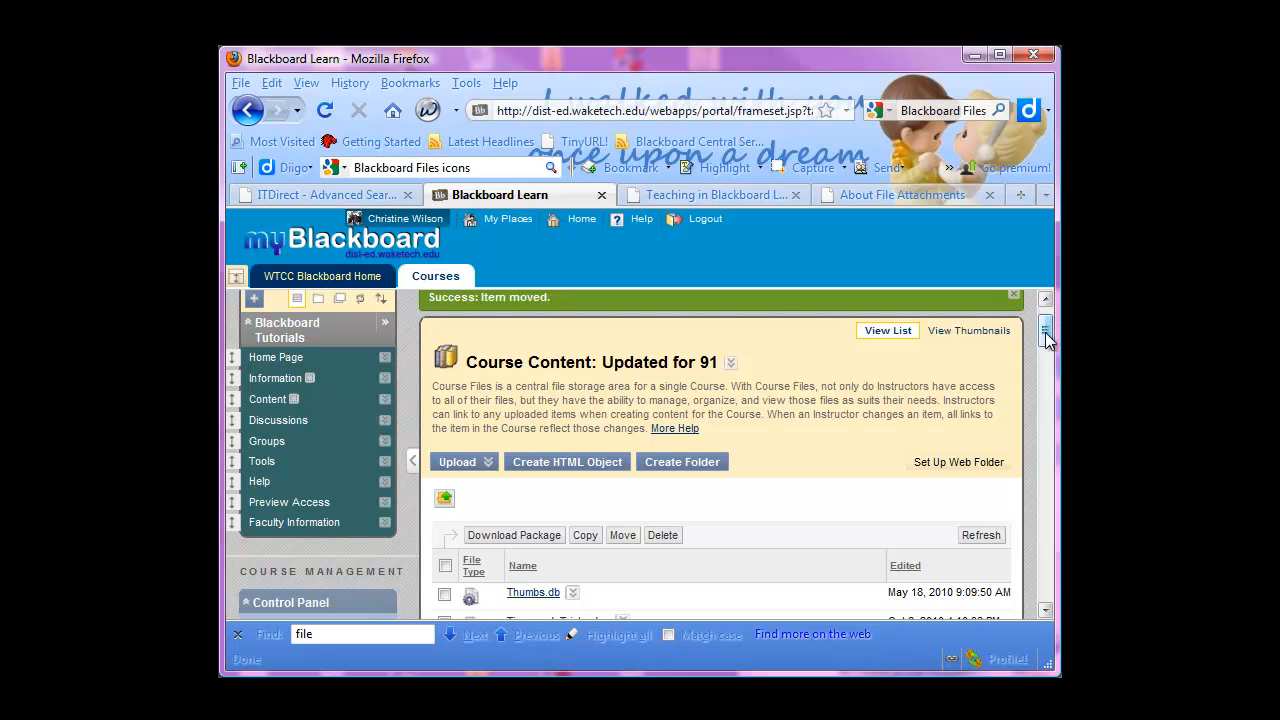
# Open the Preview Access folder, check the files in it, and return to the Updated for 91 folder
pyautogui.scroll(-4, 1046, 334)
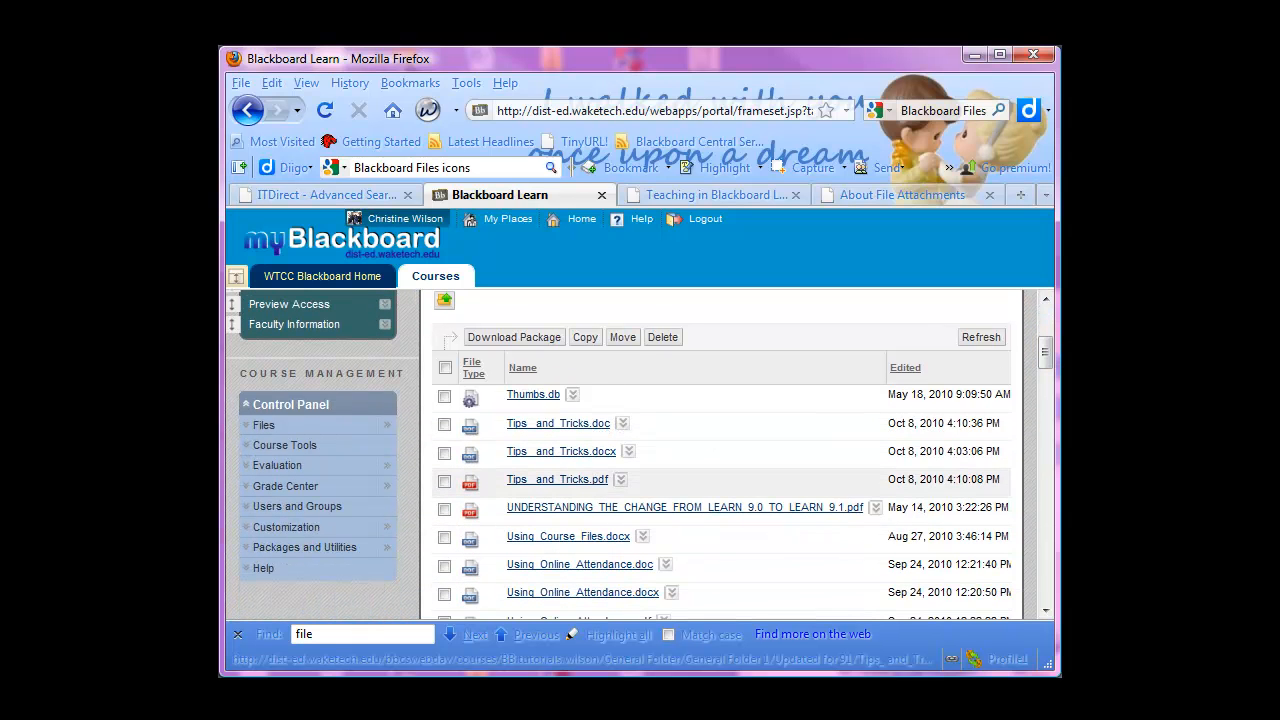
pyautogui.moveTo(1045, 350); pyautogui.dragTo(869, 581)
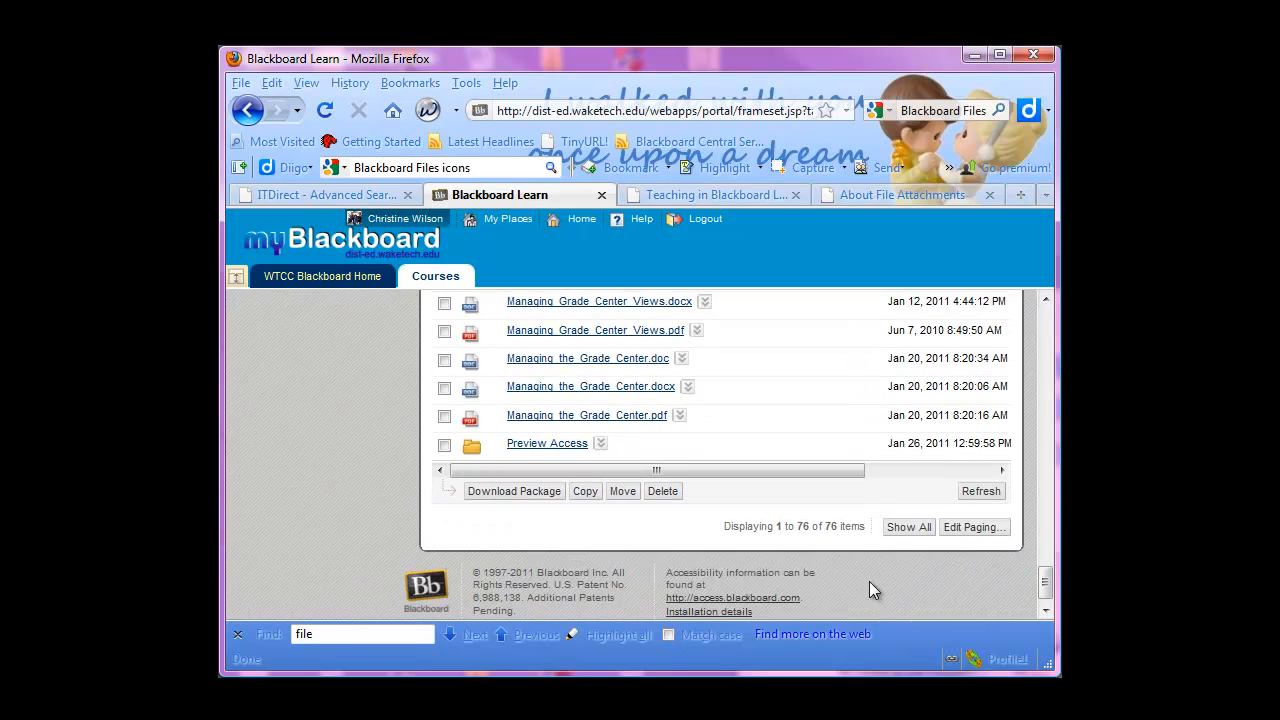
pyautogui.click(528, 444)
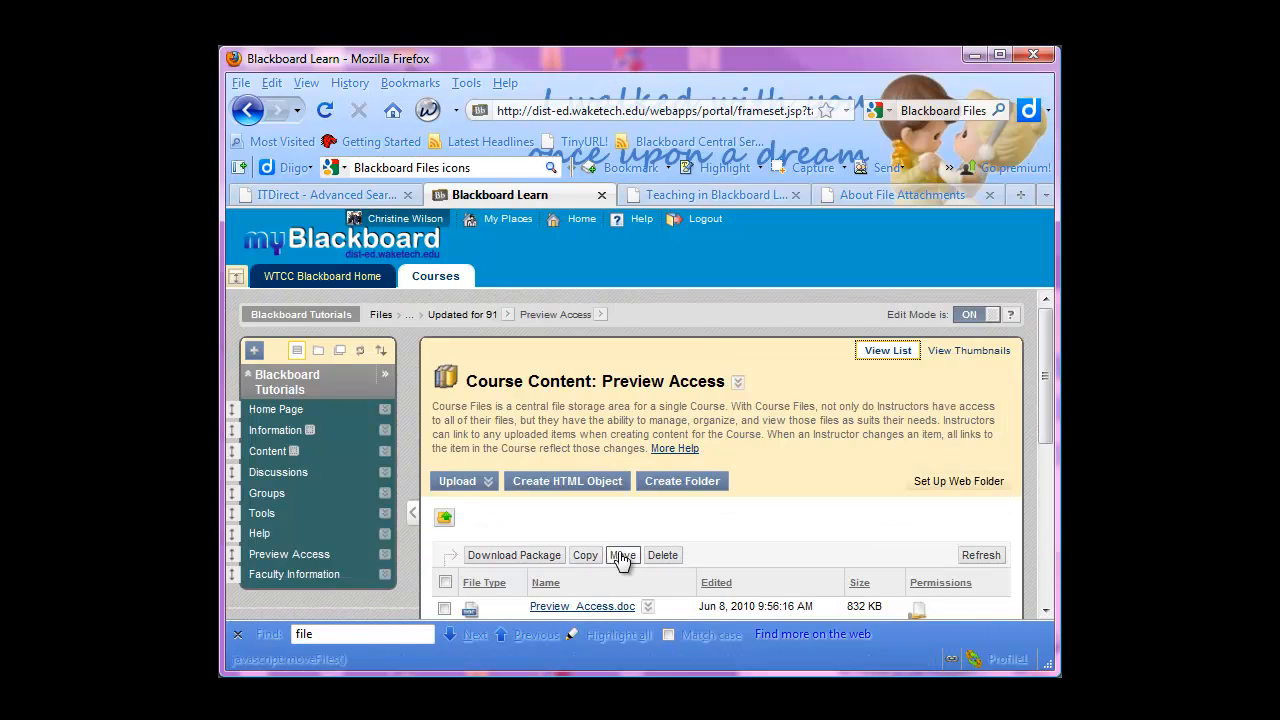
pyautogui.scroll(-5, 488, 431)
pyautogui.scroll(2, 487, 429)
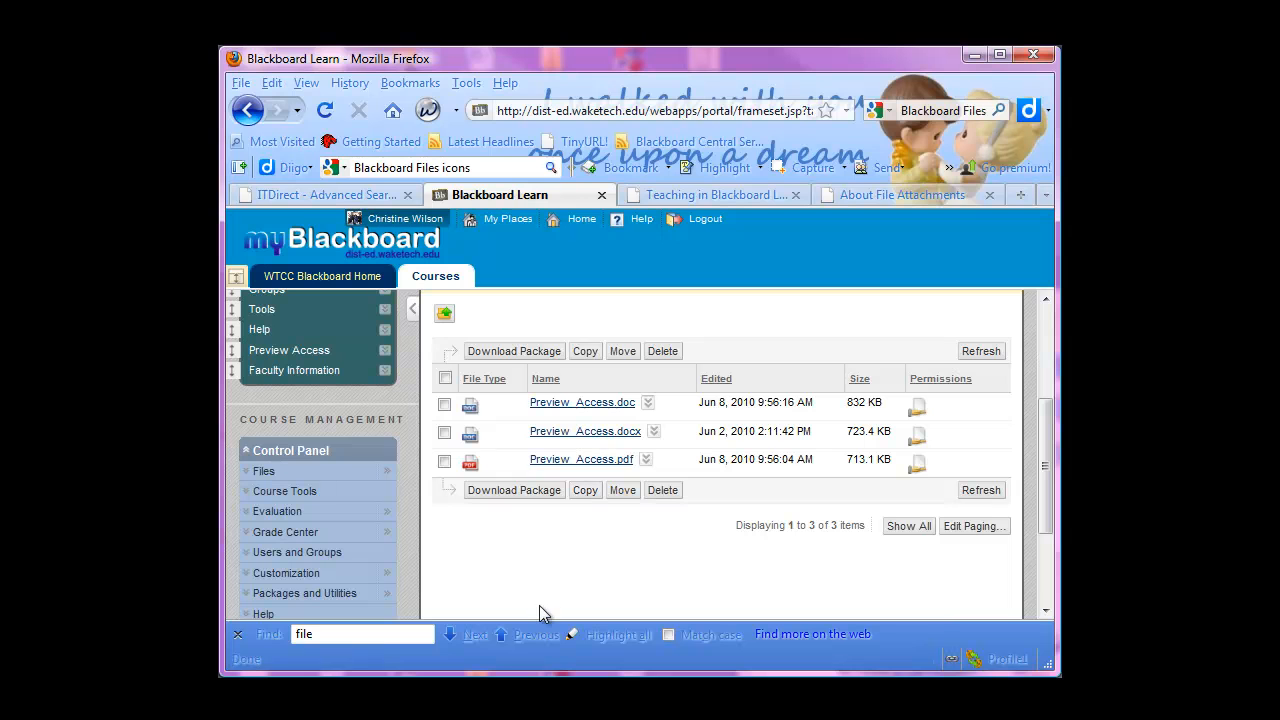
pyautogui.scroll(2, 820, 552)
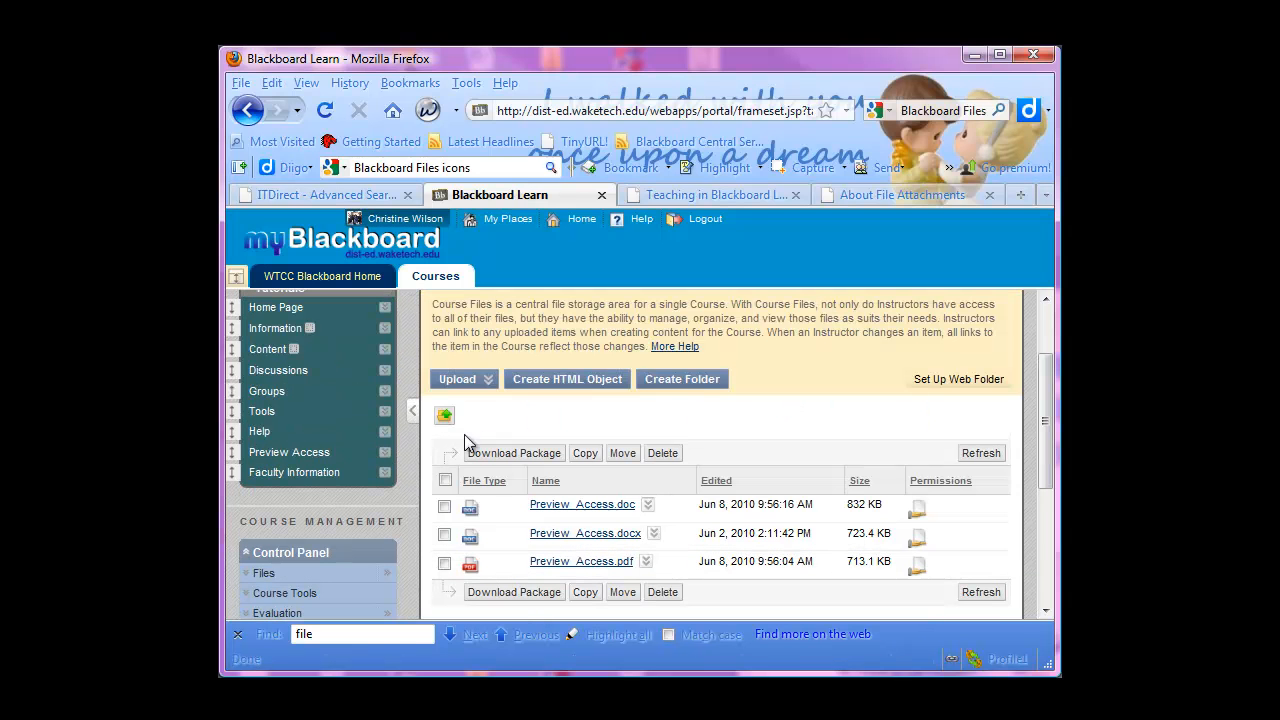
pyautogui.click(440, 418)
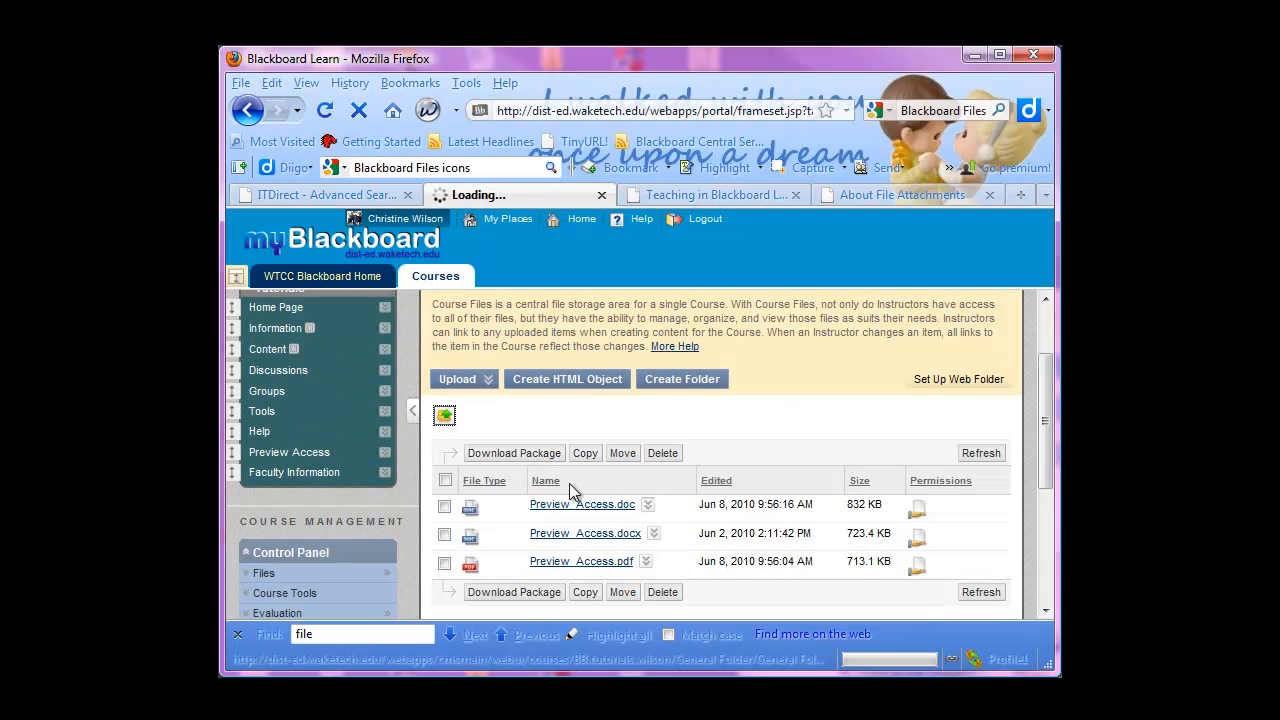
pyautogui.scroll(-2, 600, 490)
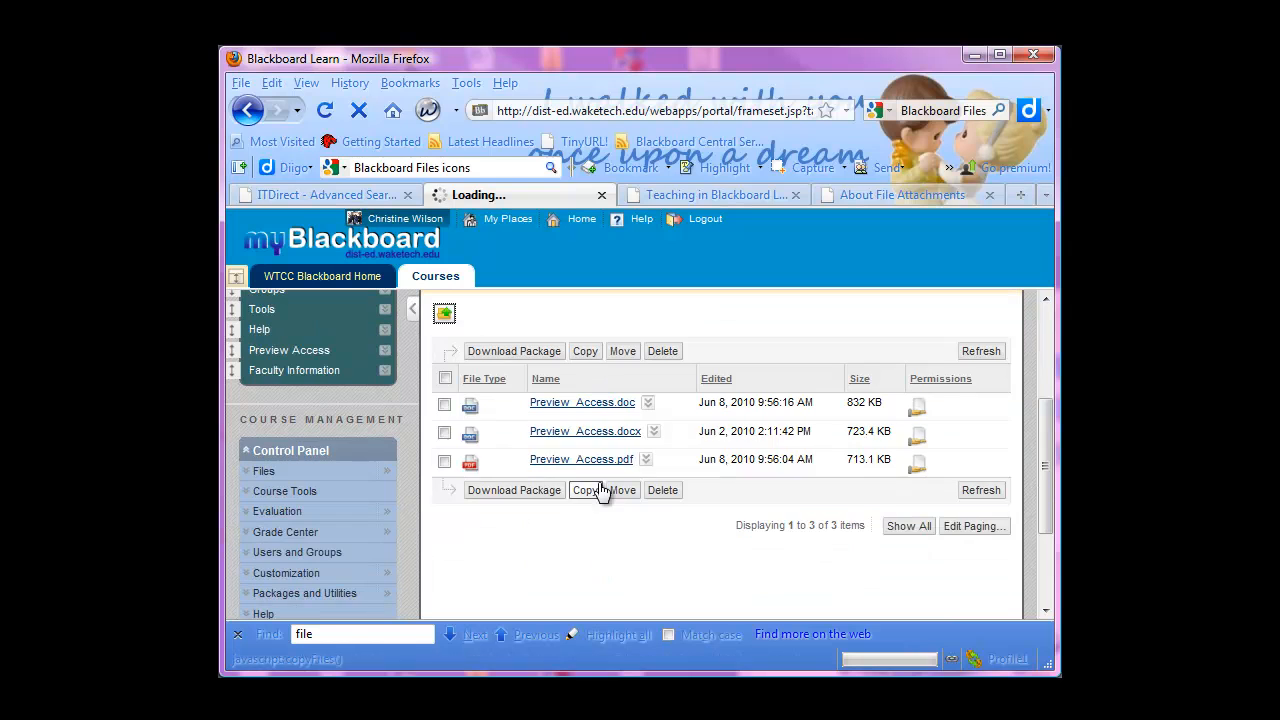
pyautogui.click(441, 318)
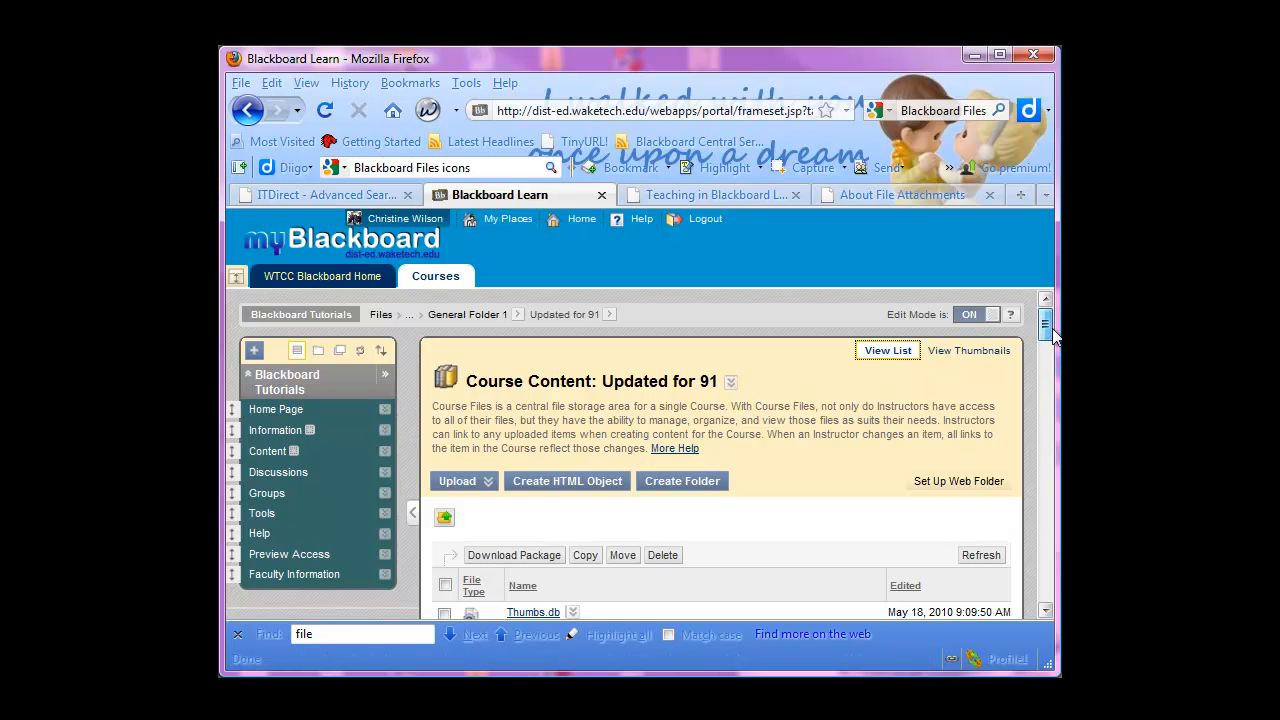
# Overwrite Tips_and_Tricks.doc with a local file from the Updated for 91 folder under E:\Distance Education\Blackboard 9 Tutorials
pyautogui.scroll(-5, 1053, 337)
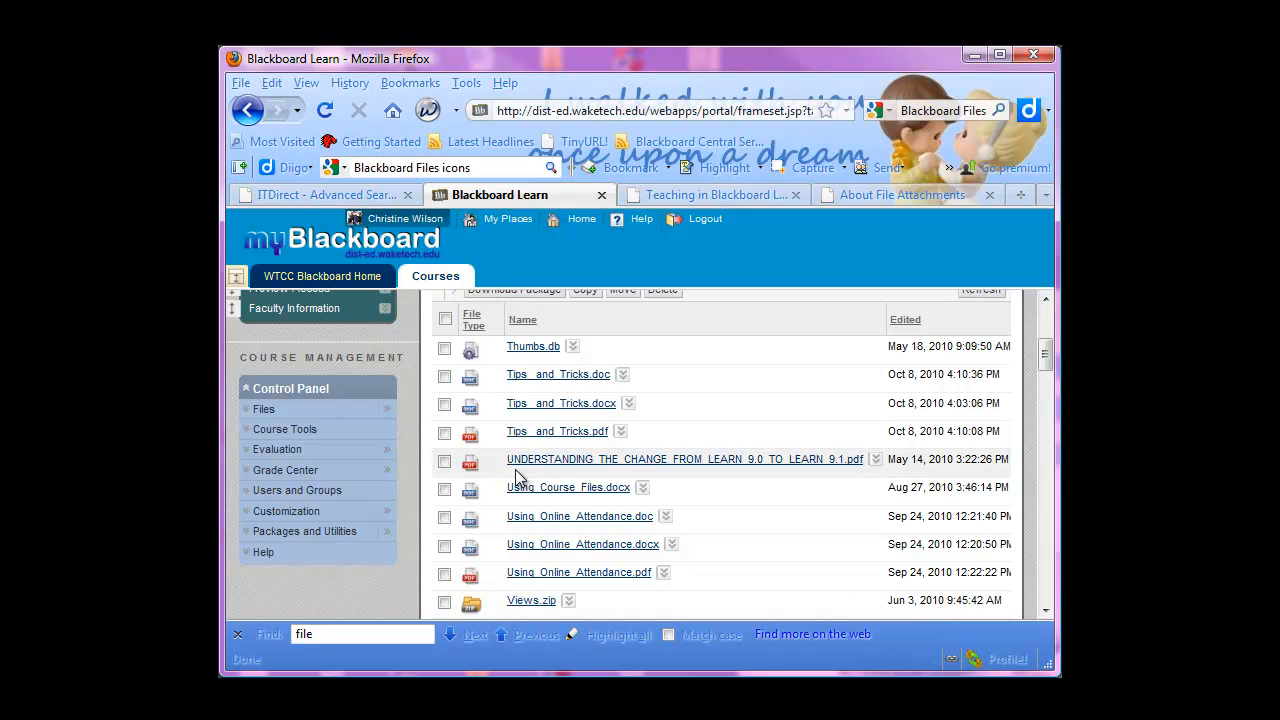
pyautogui.scroll(-2, 516, 478)
pyautogui.moveTo(1039, 366)
pyautogui.mouseDown()
pyautogui.moveTo(1043, 612)
pyautogui.moveTo(1044, 345)
pyautogui.mouseUp()
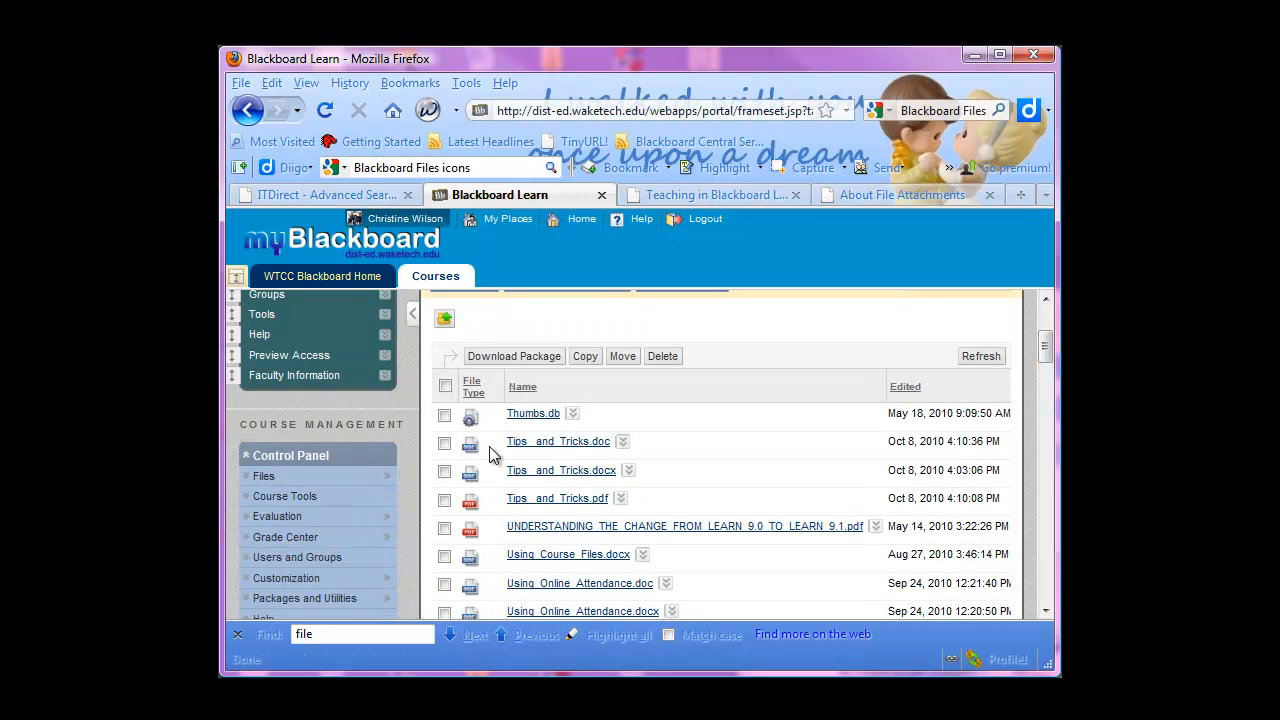
pyautogui.click(622, 442)
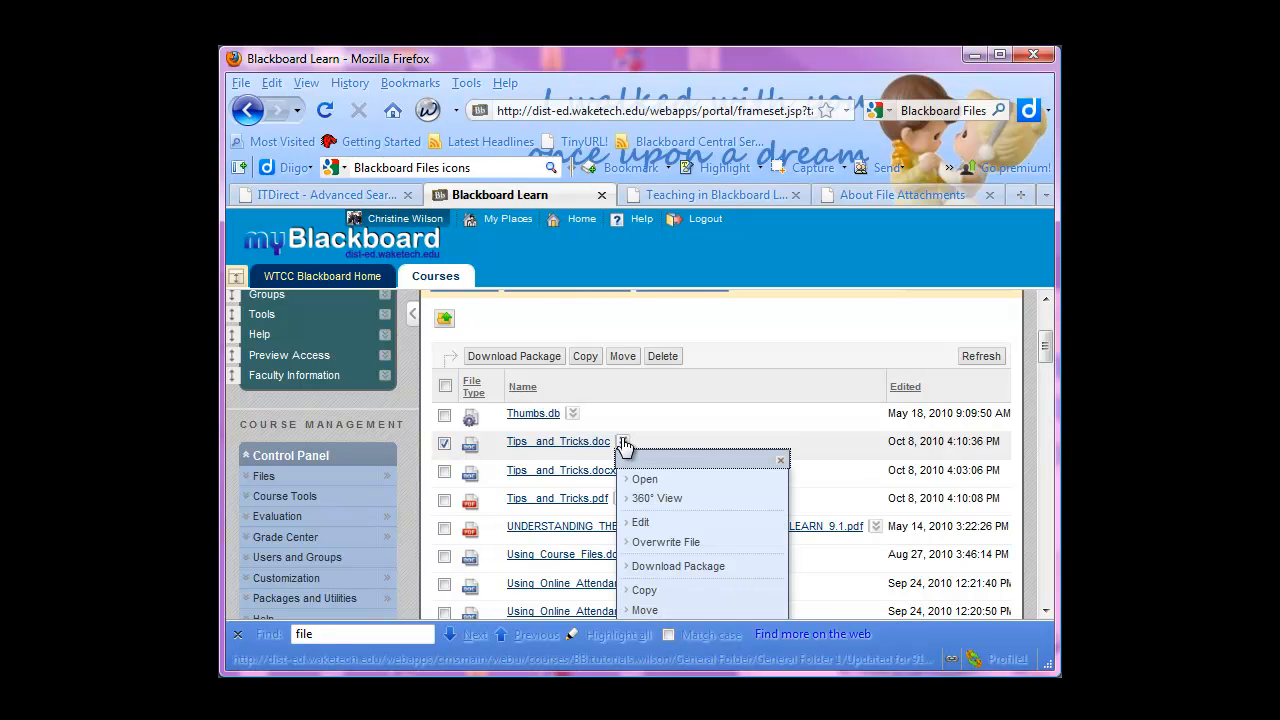
pyautogui.click(660, 543)
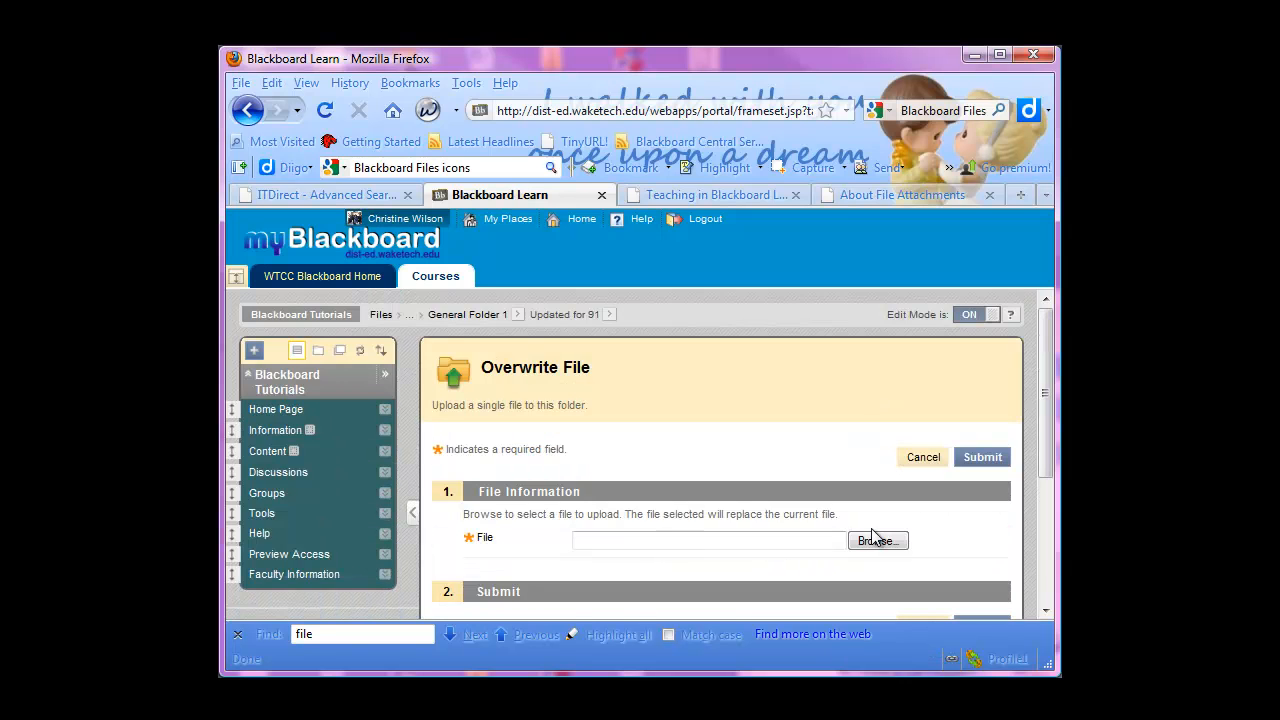
pyautogui.click(872, 539)
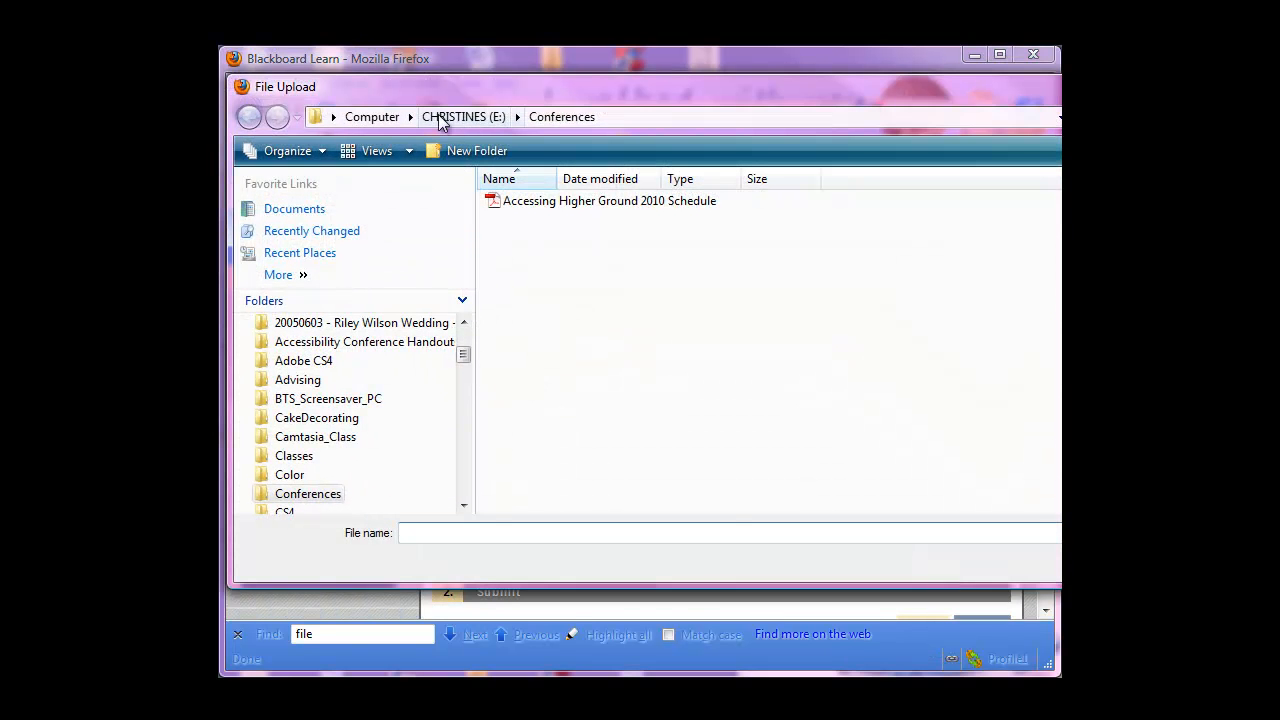
pyautogui.click(440, 118)
pyautogui.doubleClick(1010, 283)
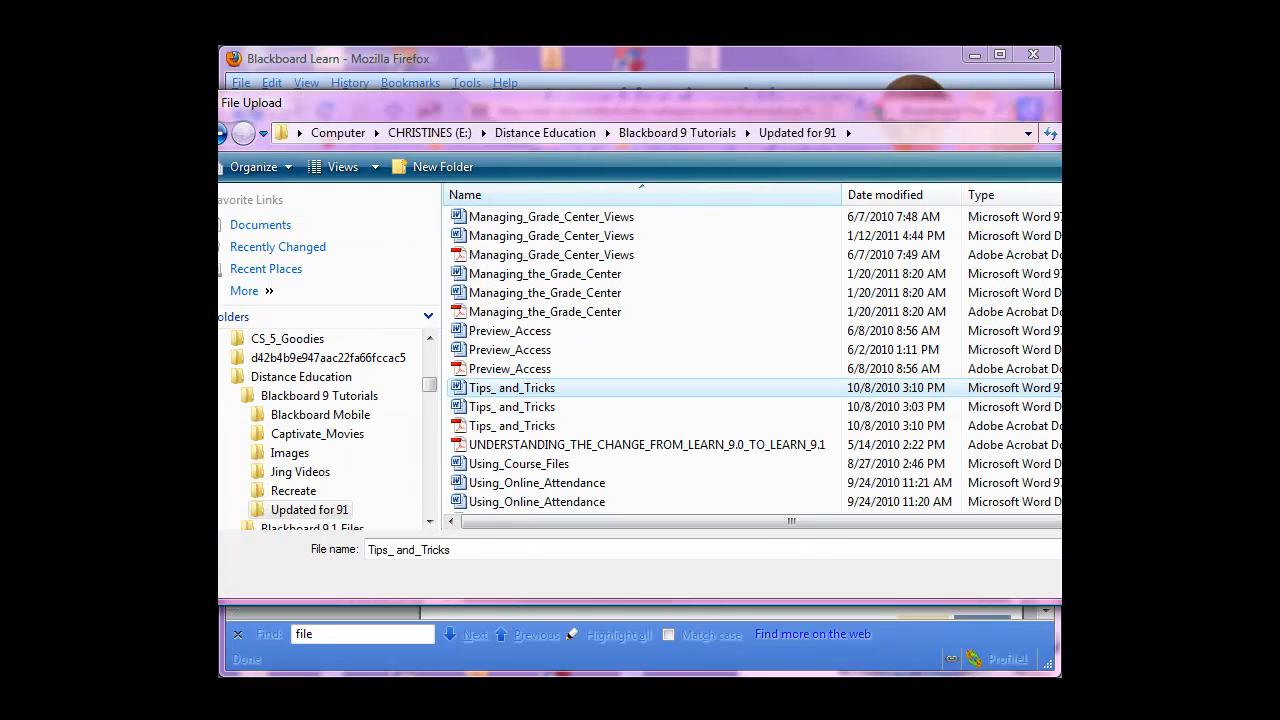
pyautogui.press('Return')
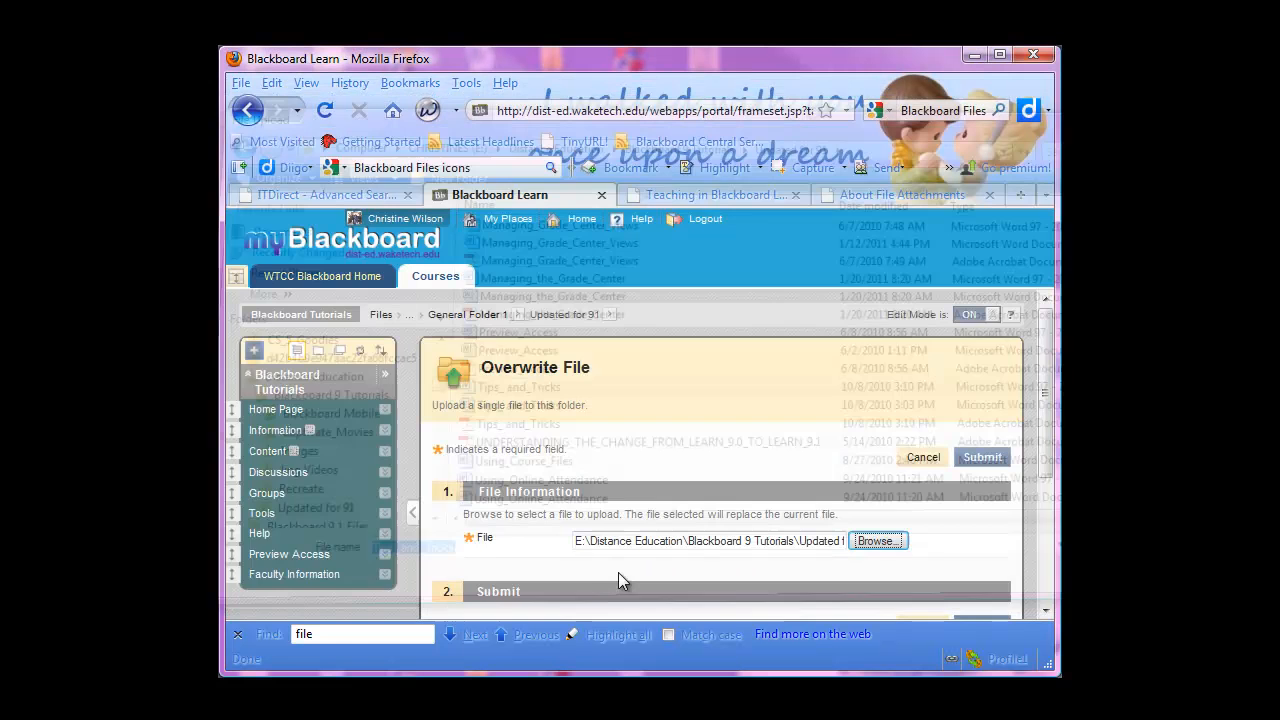
pyautogui.scroll(-3, 618, 580)
pyautogui.click(982, 421)
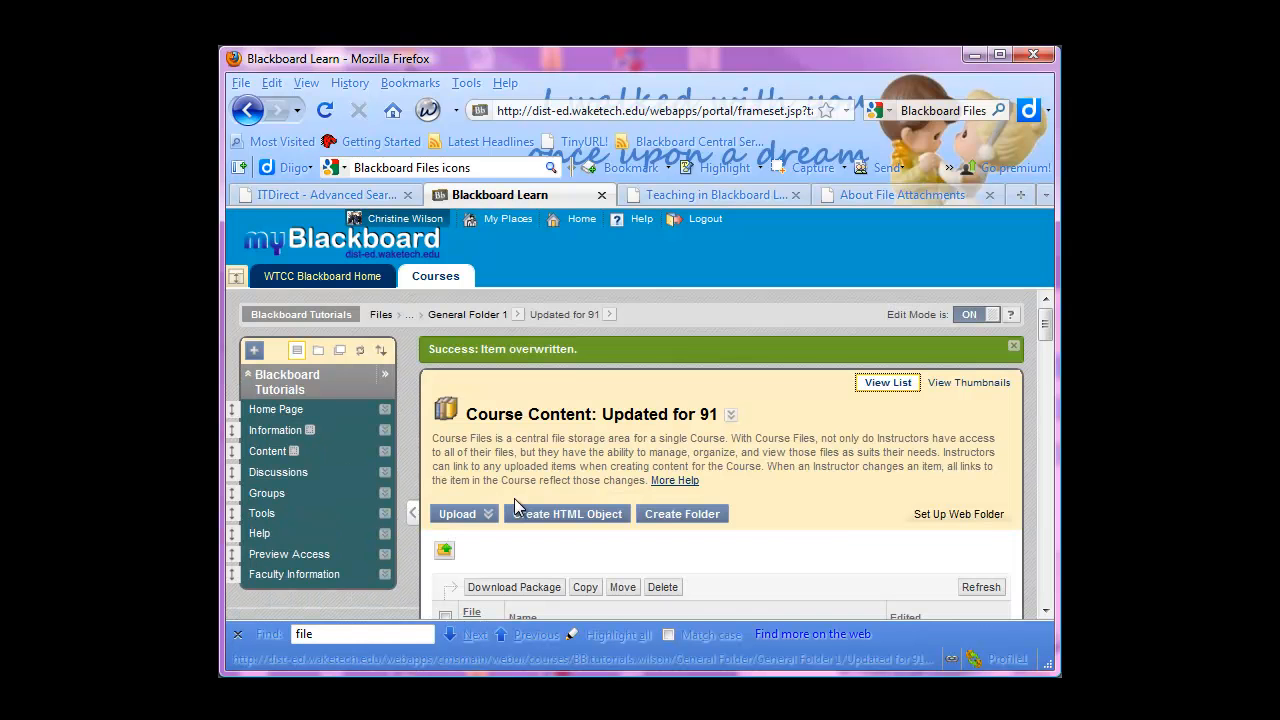
# Examine the Updated for 91 listing and check the edit date of the overwritten Tips_and_Tricks.doc
pyautogui.scroll(-4, 834, 533)
pyautogui.scroll(3, 834, 533)
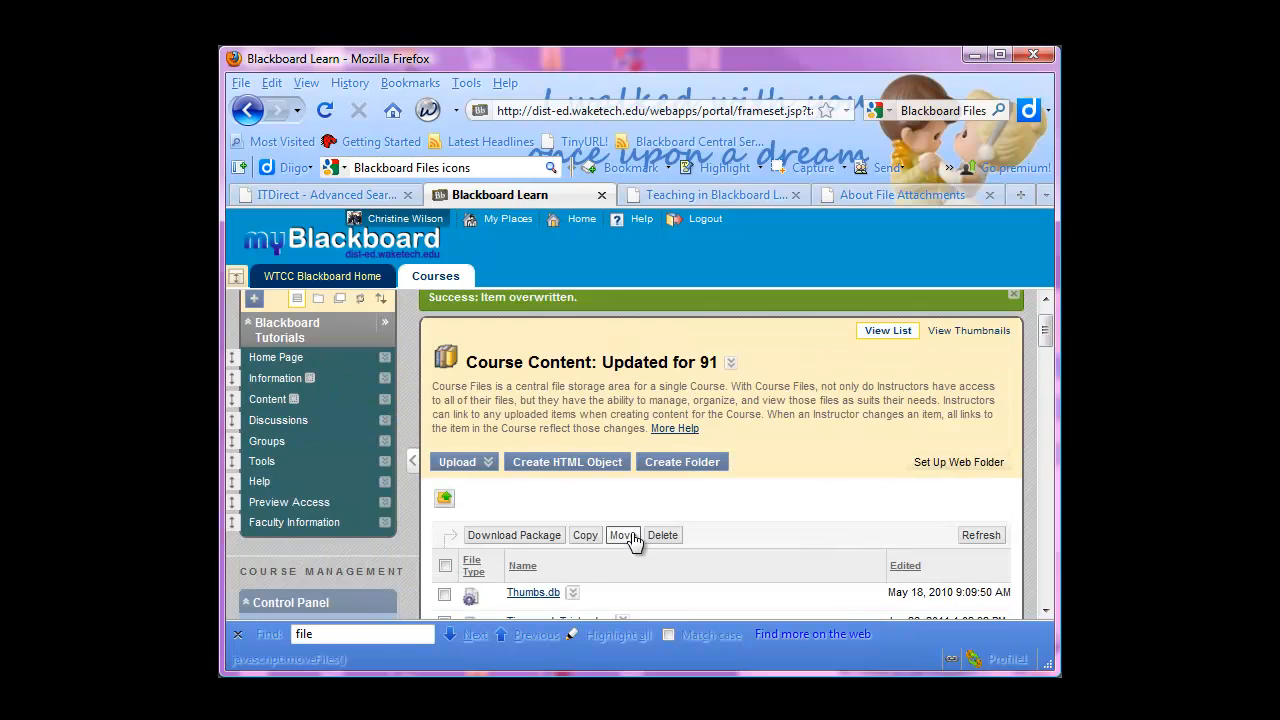
pyautogui.scroll(-4, 632, 540)
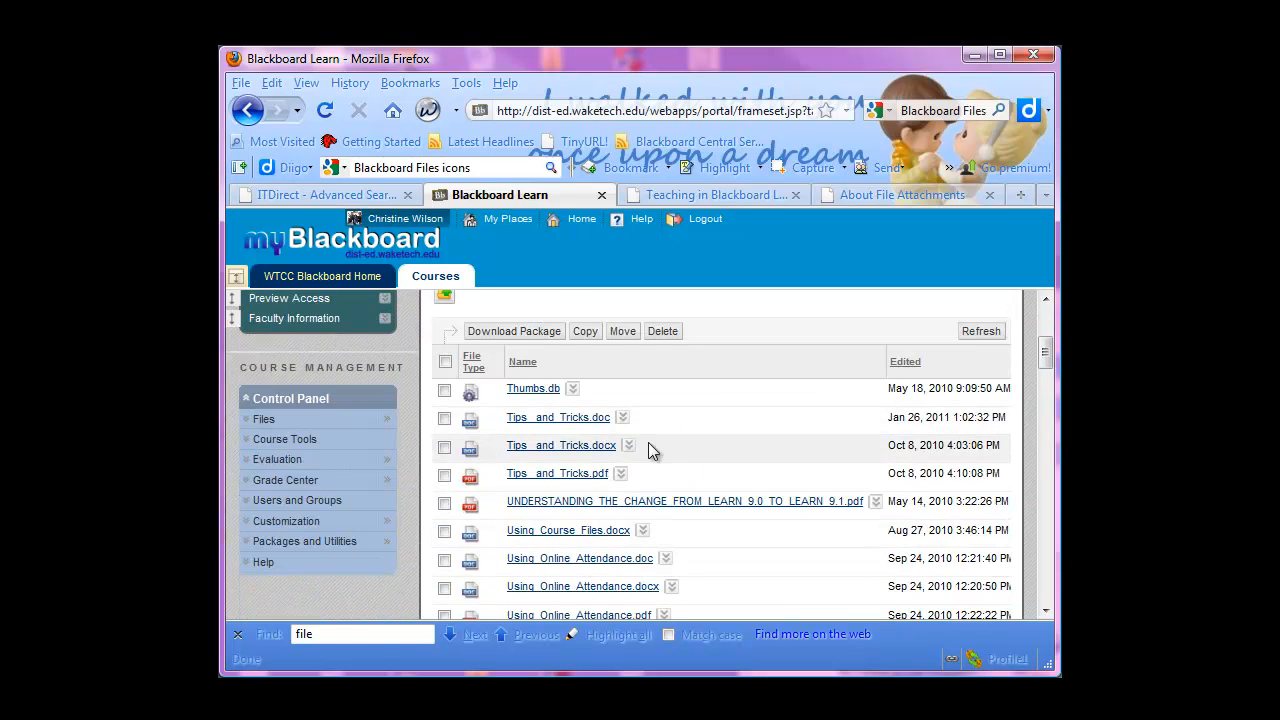
pyautogui.scroll(-1, 718, 526)
pyautogui.scroll(1, 719, 523)
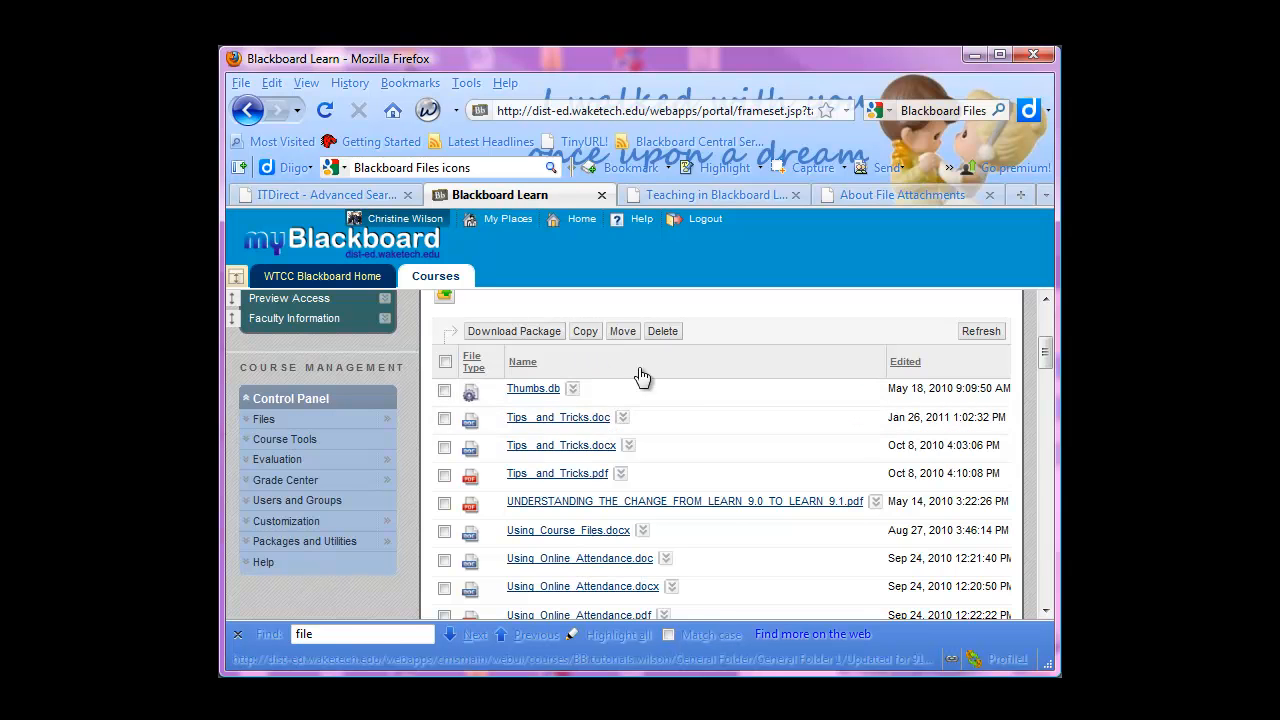
pyautogui.scroll(-9, 718, 504)
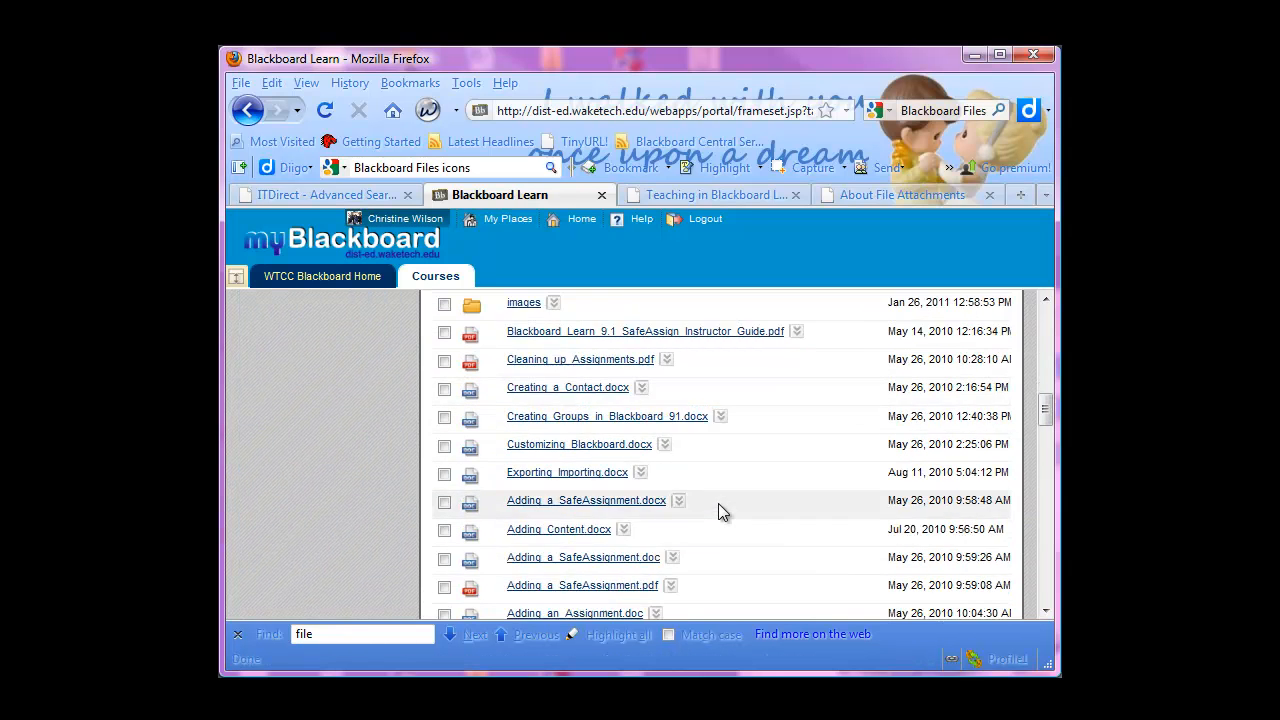
pyautogui.scroll(-4, 718, 503)
pyautogui.scroll(8, 719, 501)
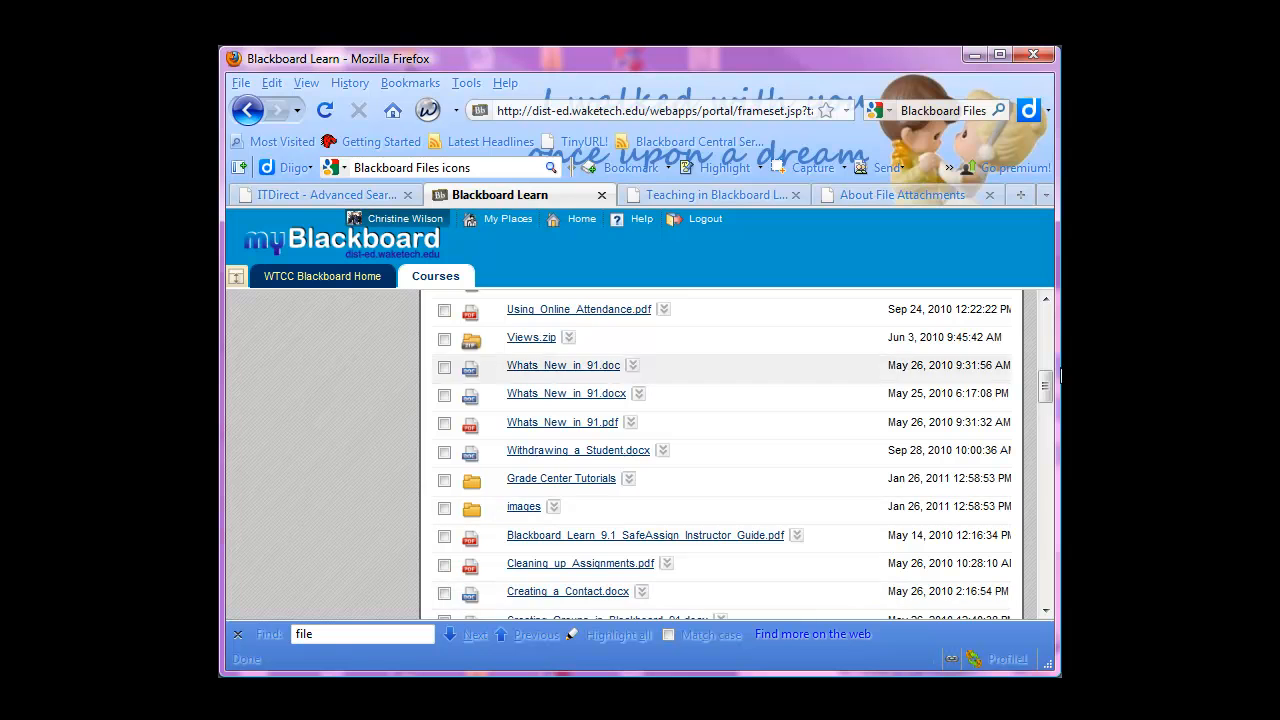
pyautogui.scroll(10, 1036, 381)
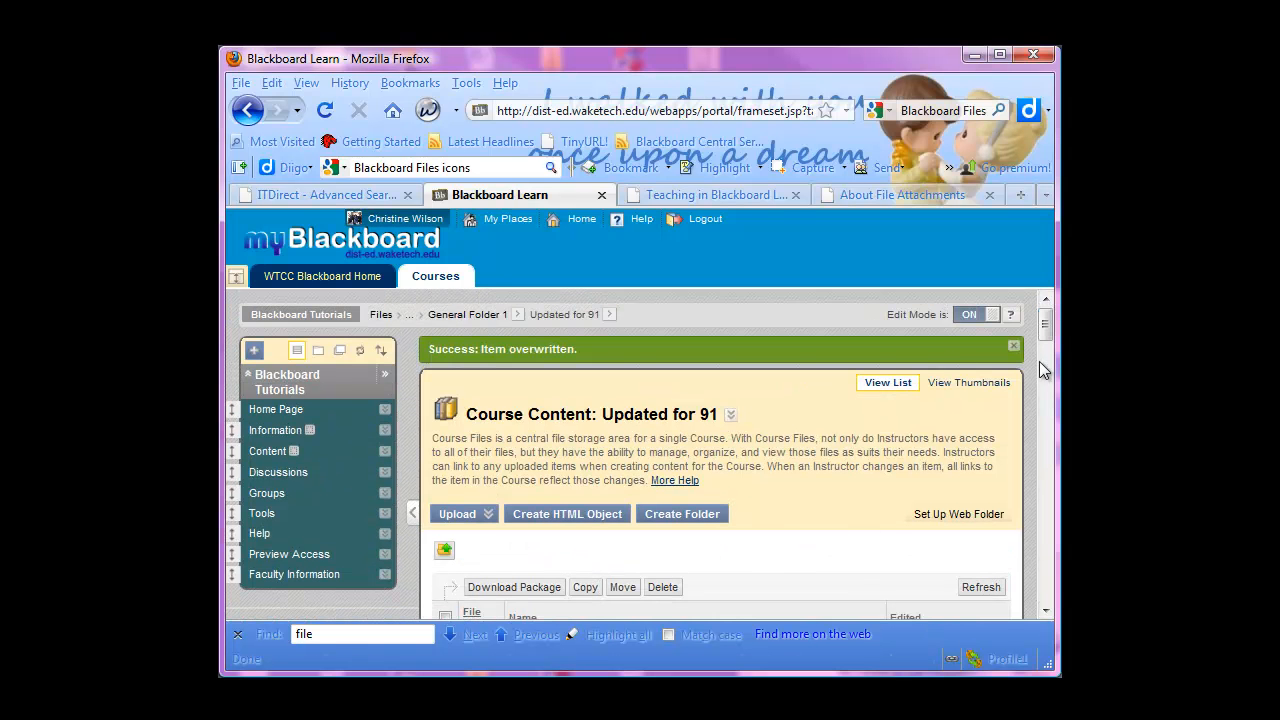
pyautogui.scroll(-8, 1040, 380)
pyautogui.scroll(4, 548, 510)
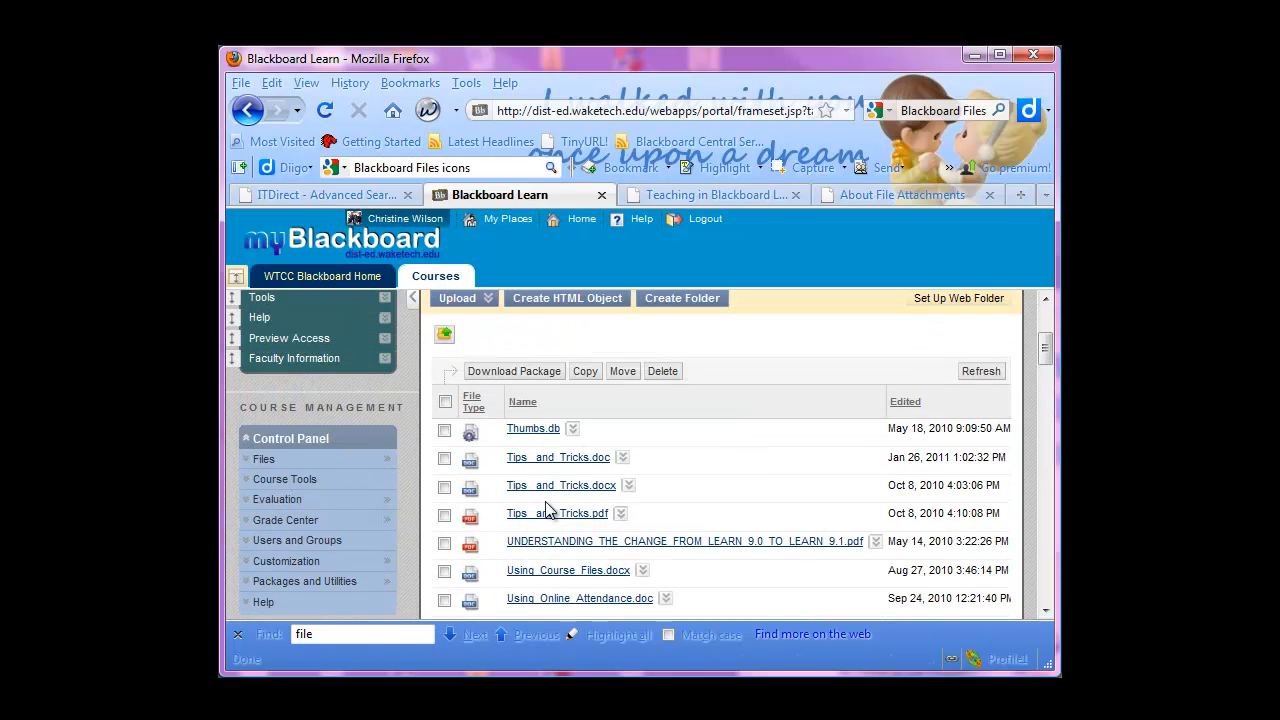
# Review the actions available for Tips_and_Tricks.doc, close them without choosing any, and look over the folder's listing
pyautogui.click(622, 457)
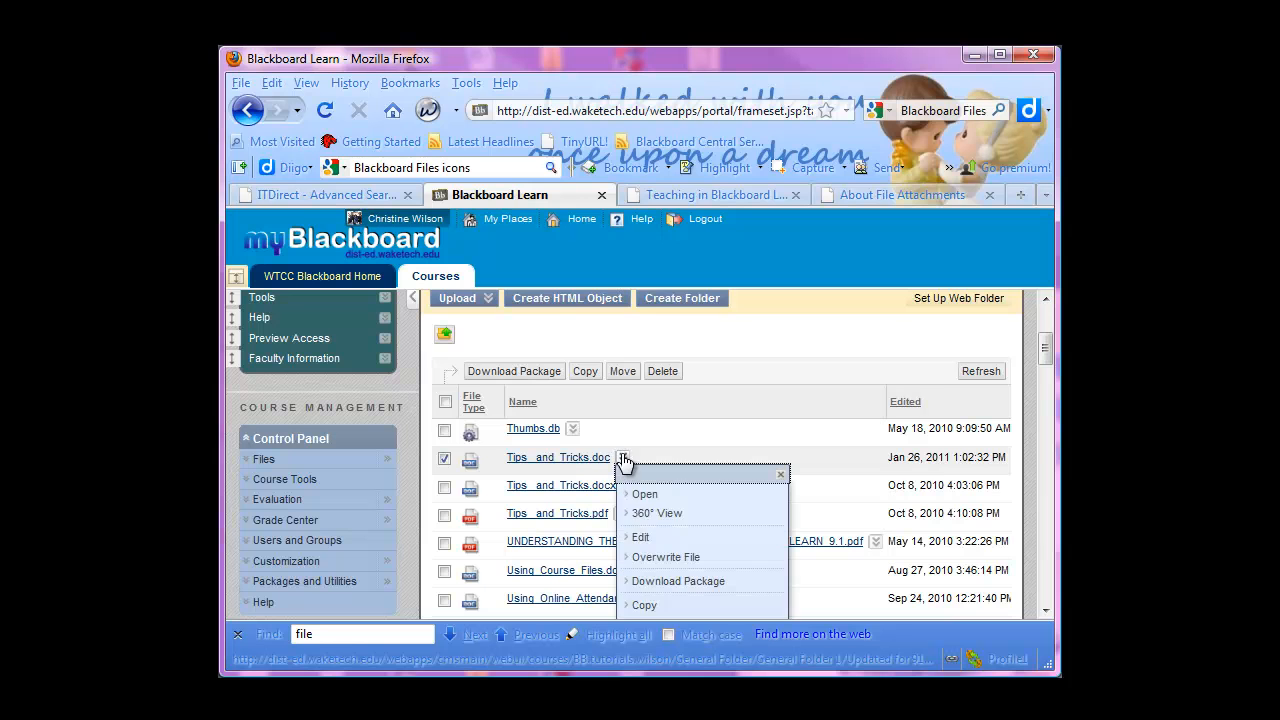
pyautogui.scroll(-2, 660, 580)
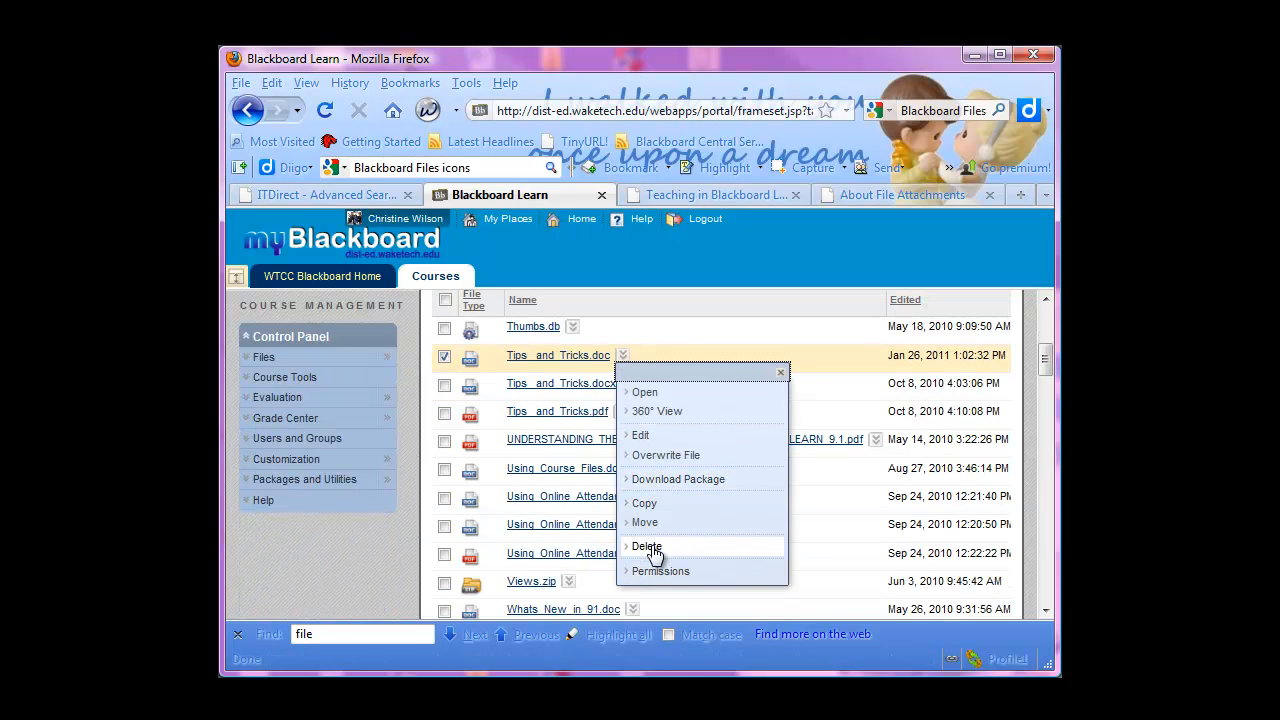
pyautogui.scroll(2, 727, 503)
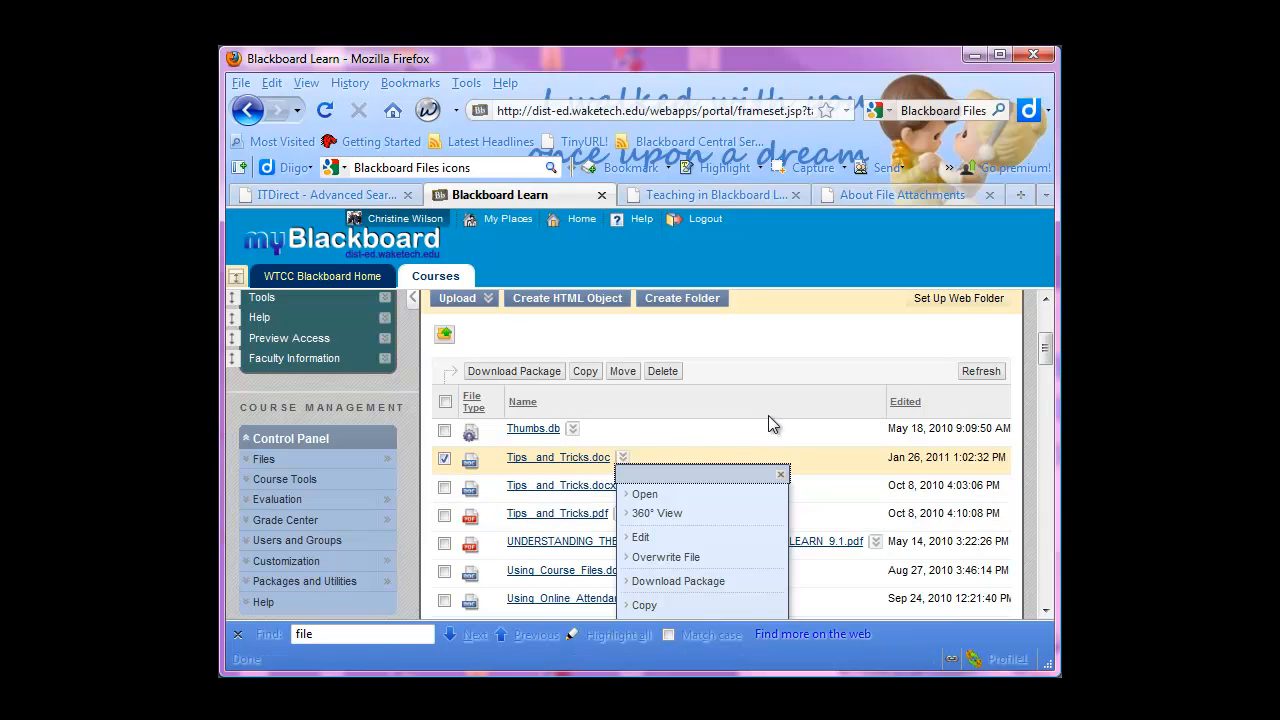
pyautogui.click(781, 474)
pyautogui.scroll(1, 641, 549)
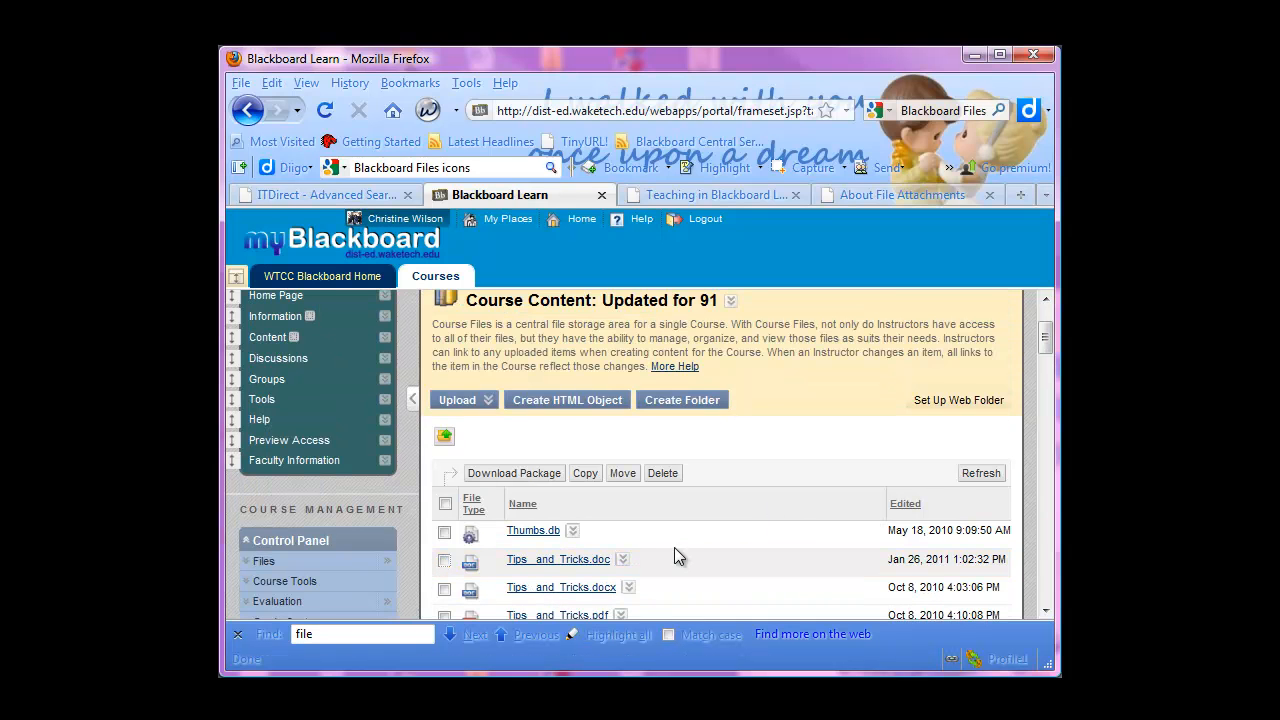
pyautogui.scroll(-3, 674, 547)
pyautogui.scroll(-10, 674, 552)
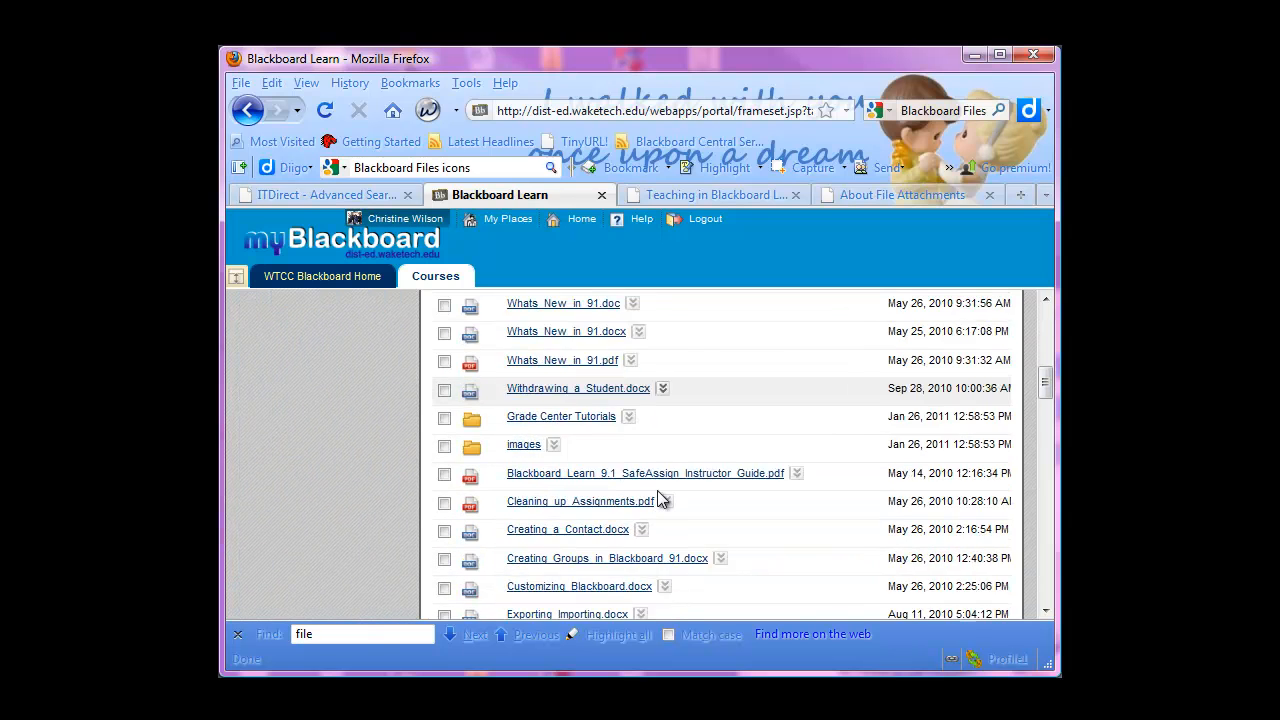
pyautogui.scroll(10, 681, 551)
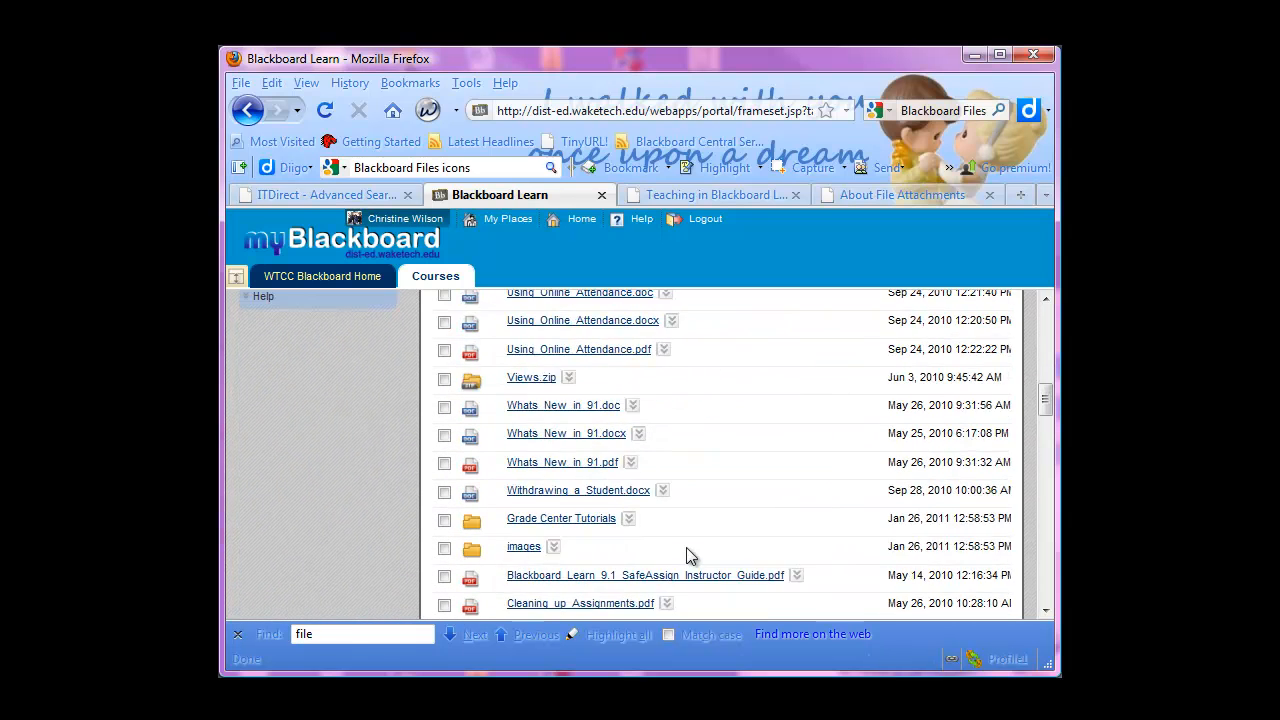
pyautogui.scroll(5, 540, 456)
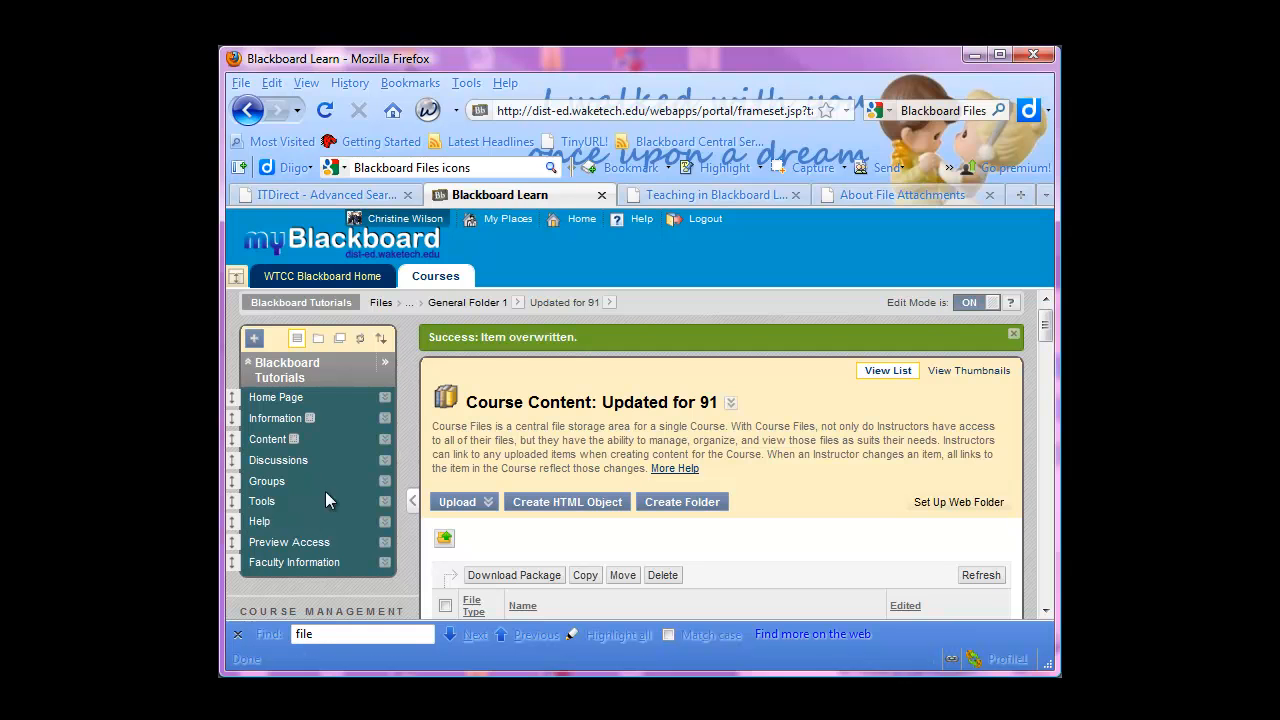
# Start a new Item in the course's Content area and name it Grade Center
pyautogui.click(270, 440)
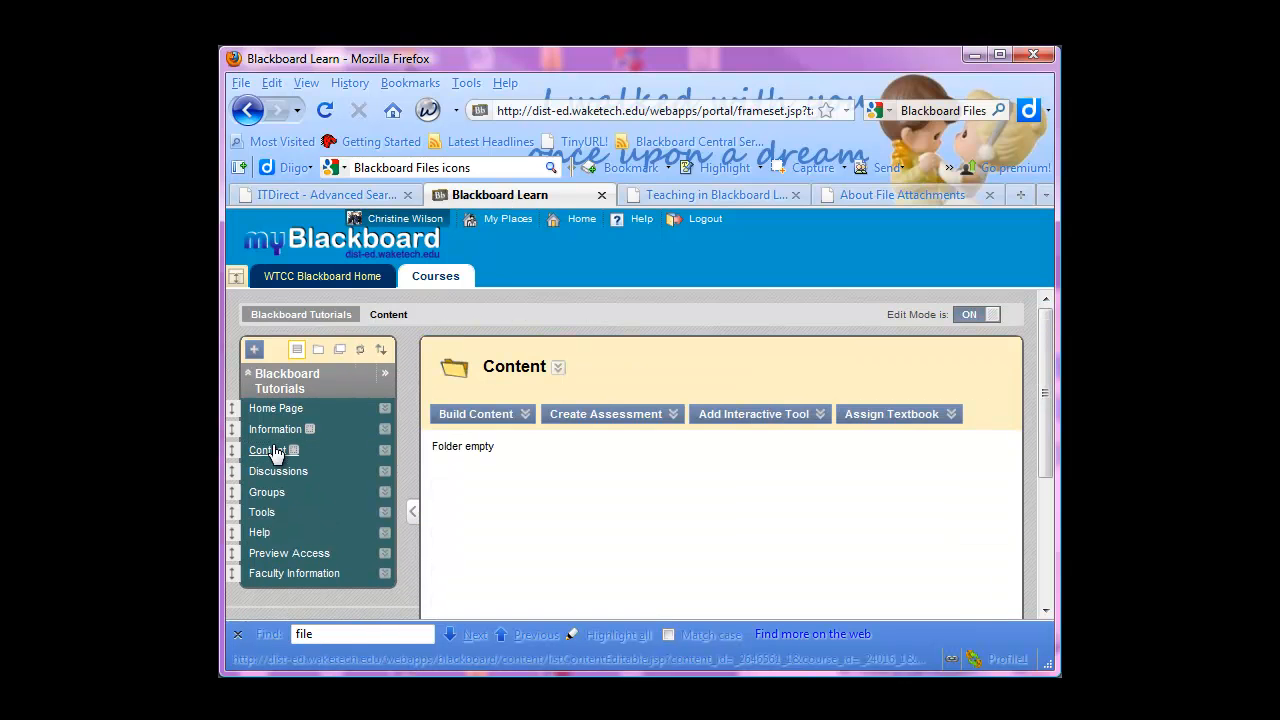
pyautogui.click(480, 414)
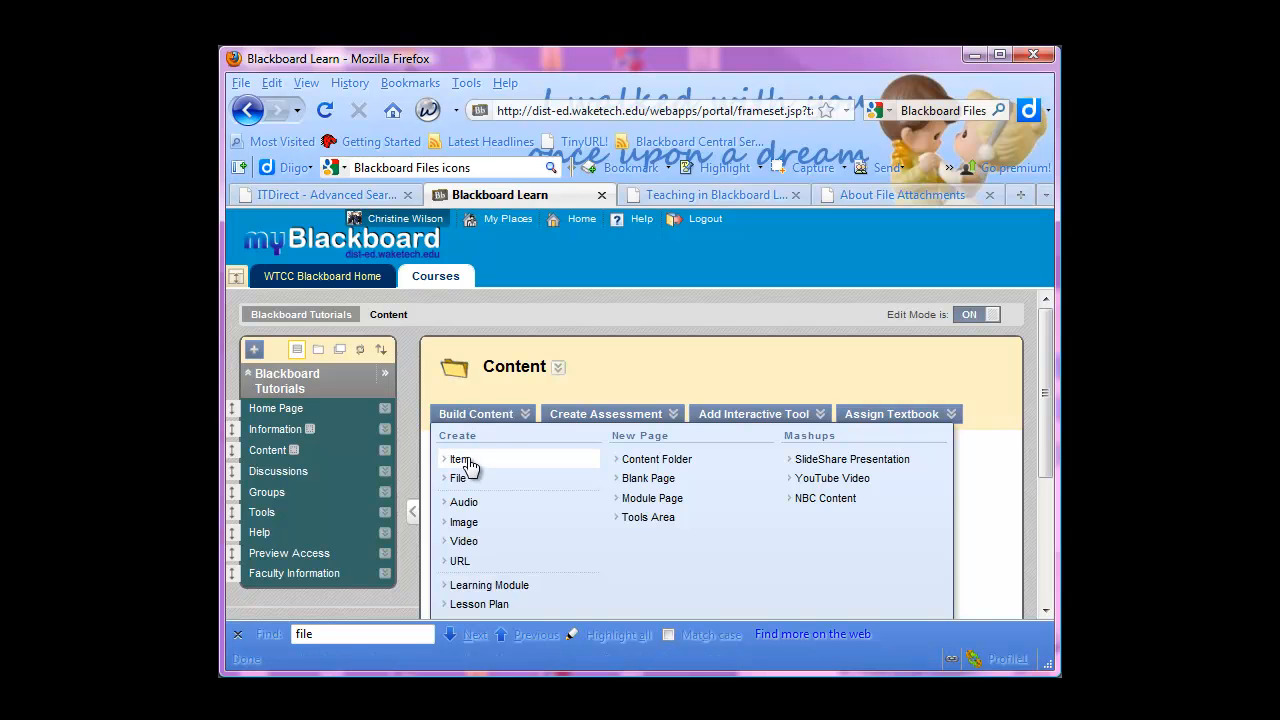
pyautogui.click(466, 459)
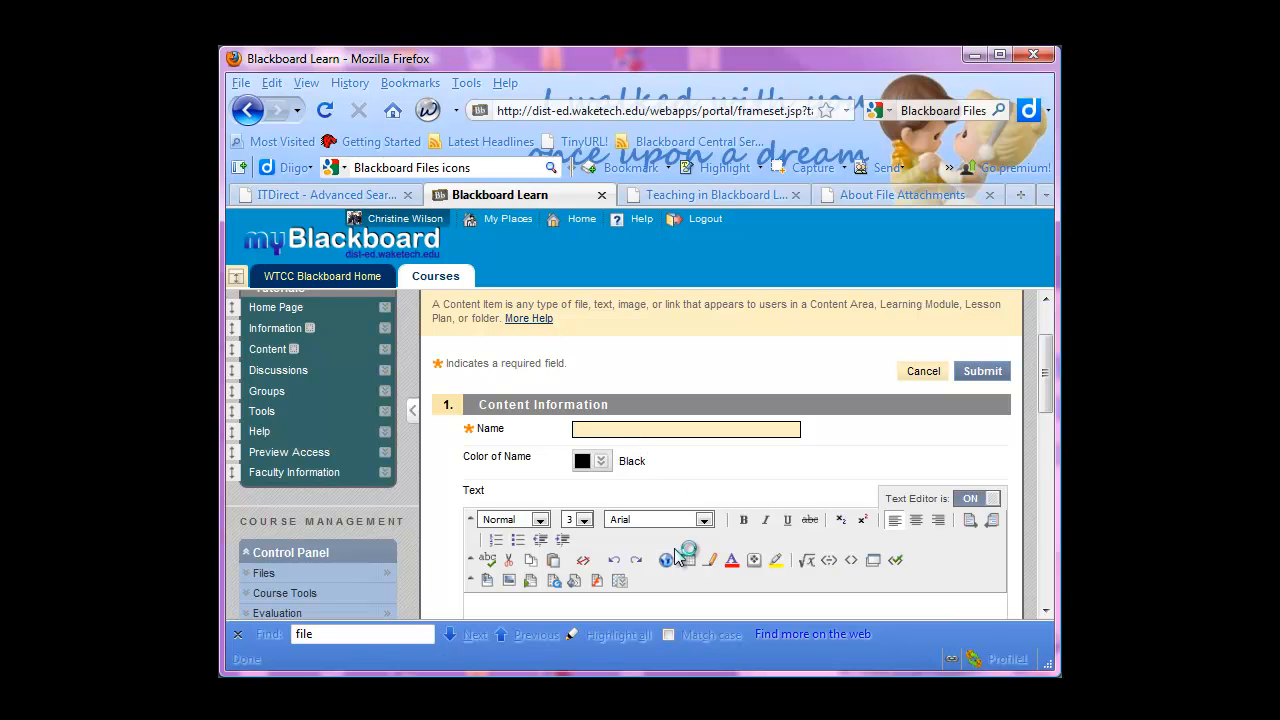
pyautogui.click(619, 430)
pyautogui.write('Grade Cener')
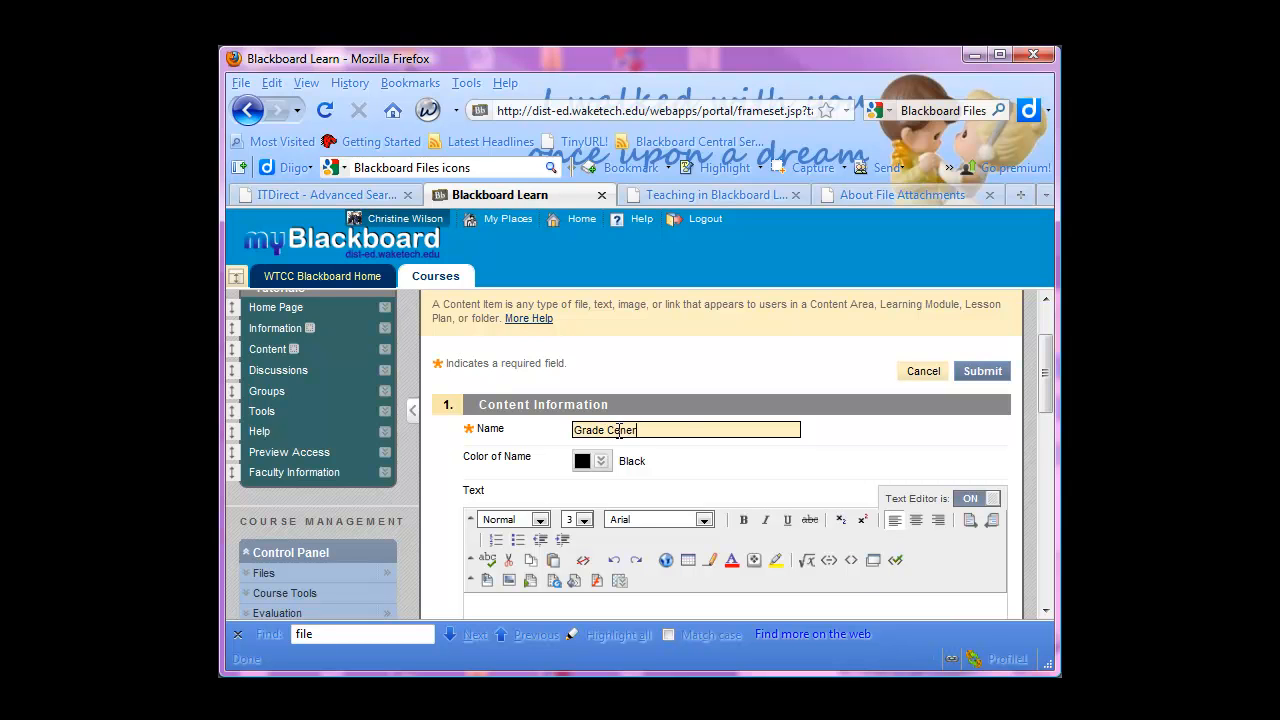
pyautogui.click(676, 605)
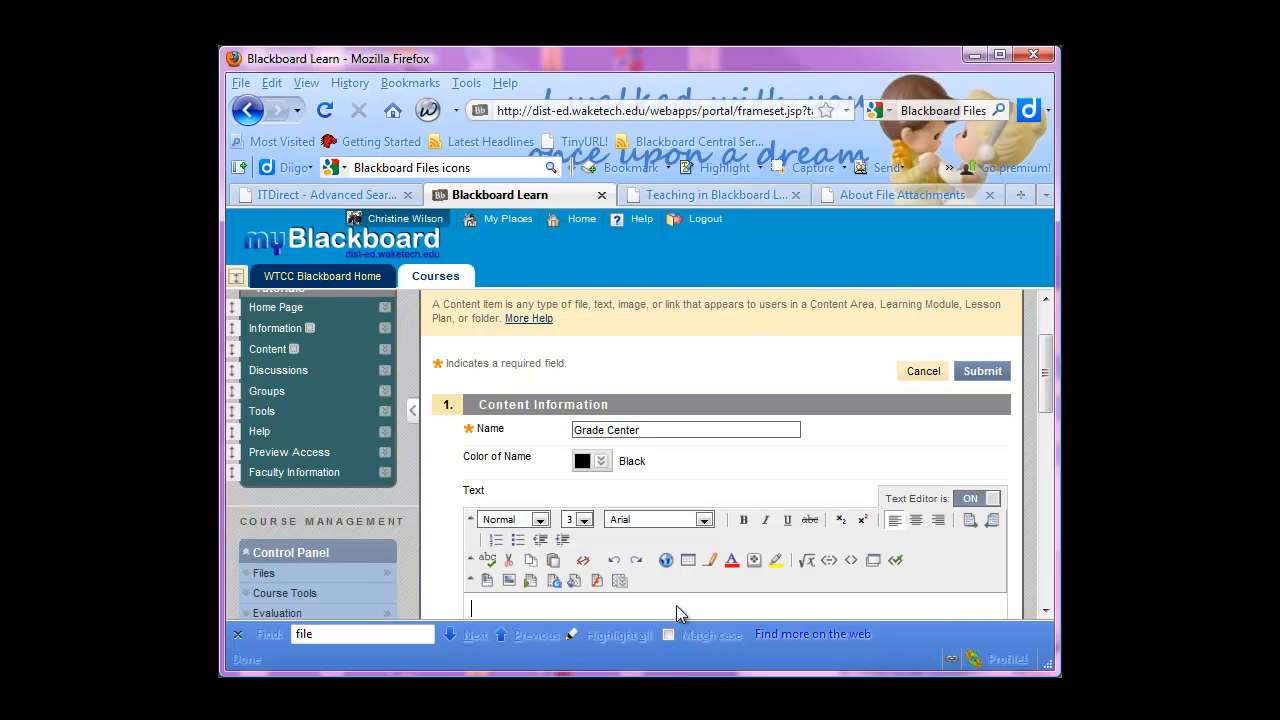
# Browse the course files for the item's attachments and open General Folder > General Folder 1 > Updated for 91 > Grade Center Tutorials
pyautogui.scroll(-8, 672, 599)
pyautogui.scroll(-3, 656, 436)
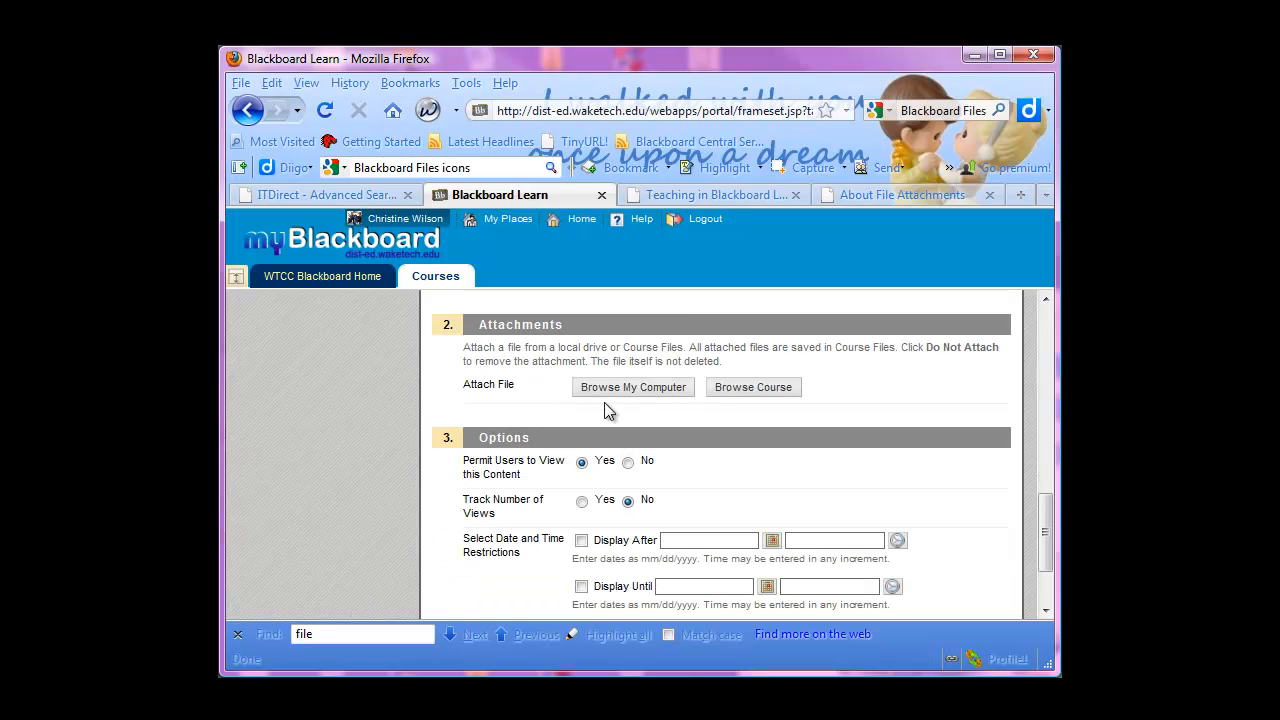
pyautogui.scroll(3, 608, 410)
pyautogui.click(751, 591)
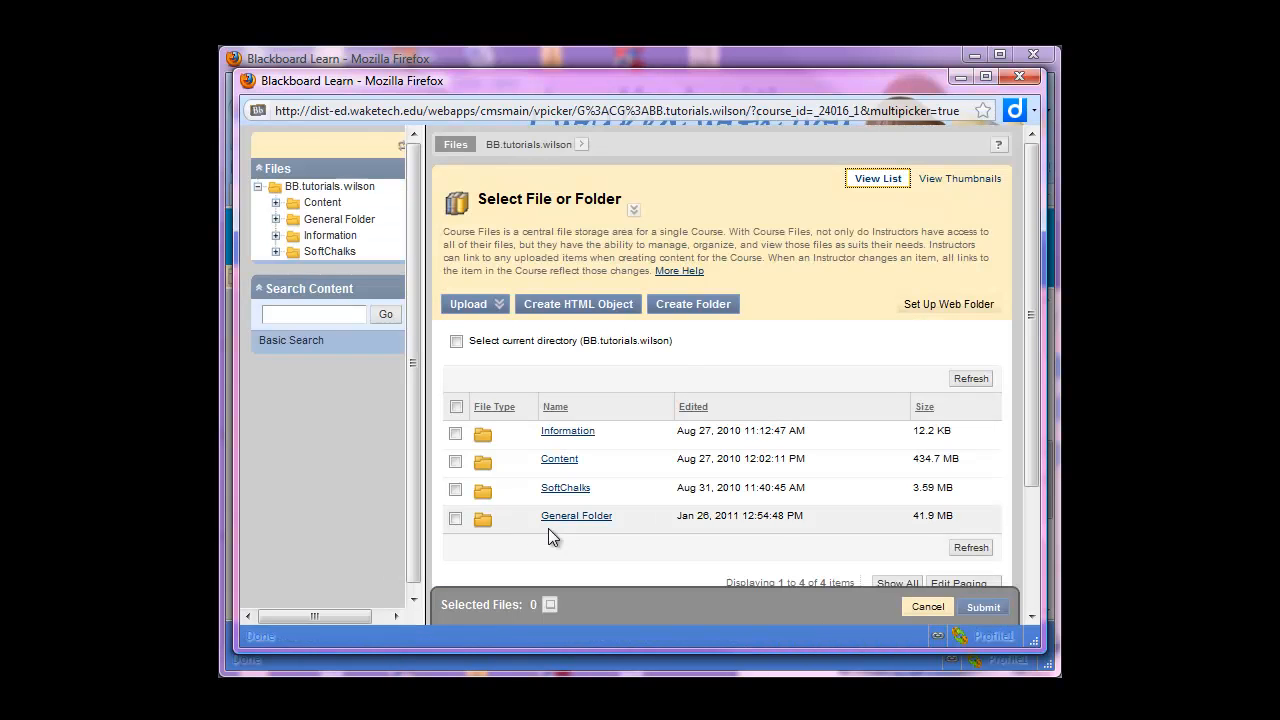
pyautogui.click(578, 517)
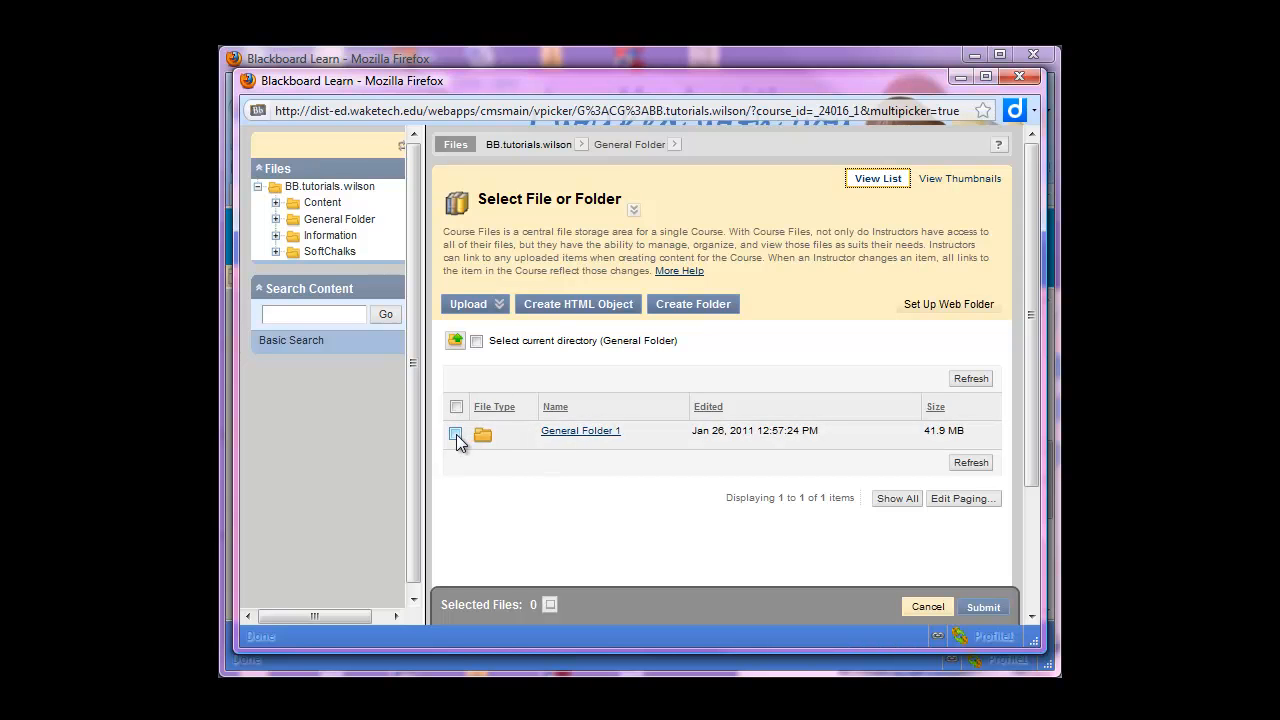
pyautogui.click(585, 431)
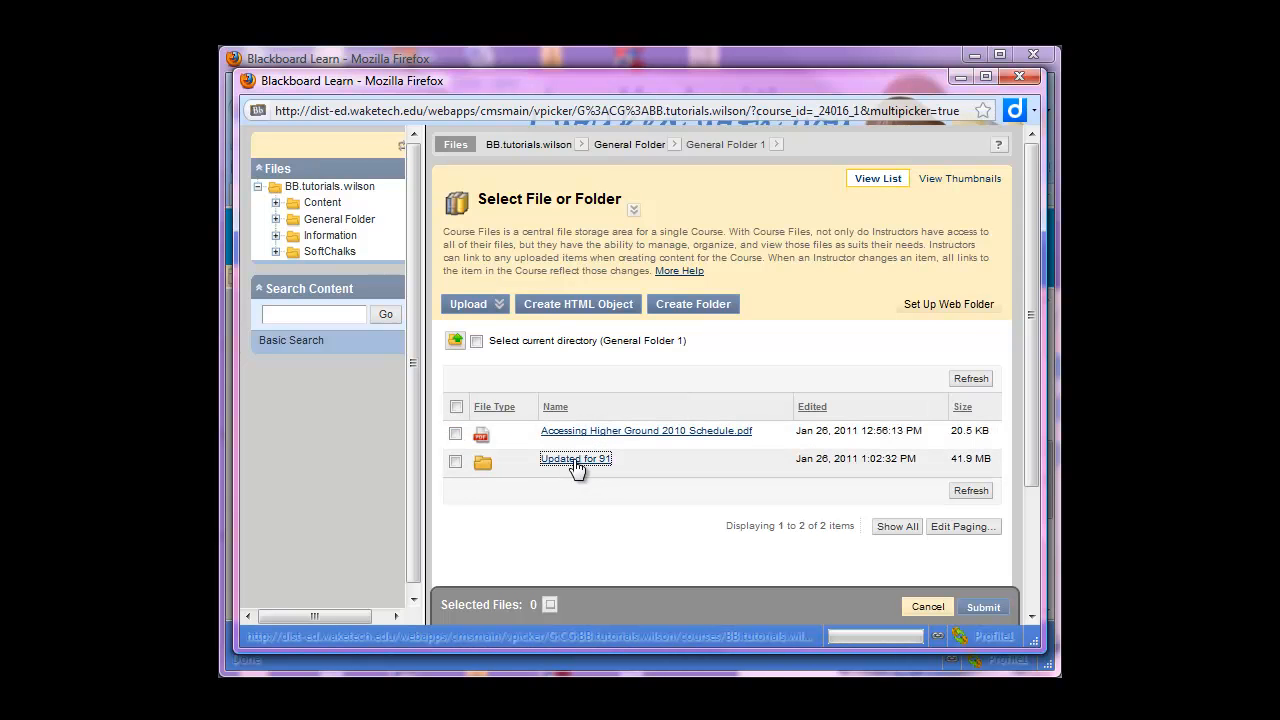
pyautogui.click(575, 460)
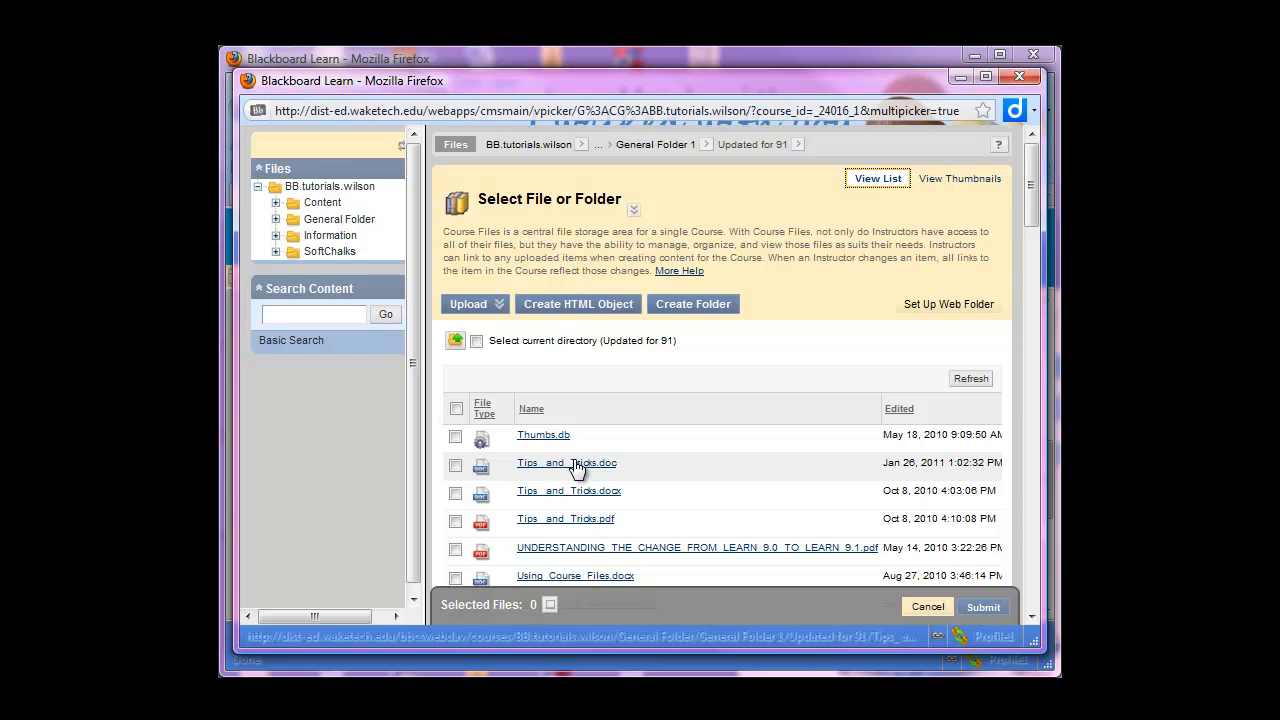
pyautogui.scroll(-7, 577, 470)
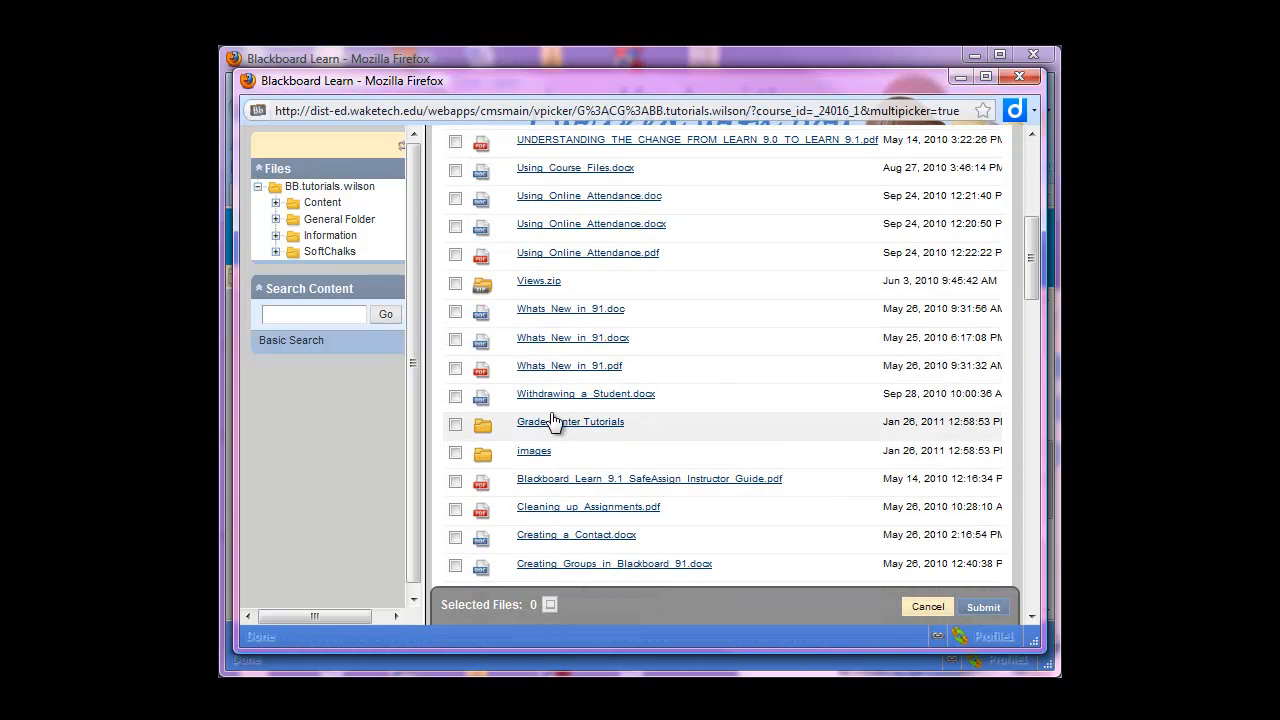
pyautogui.click(577, 424)
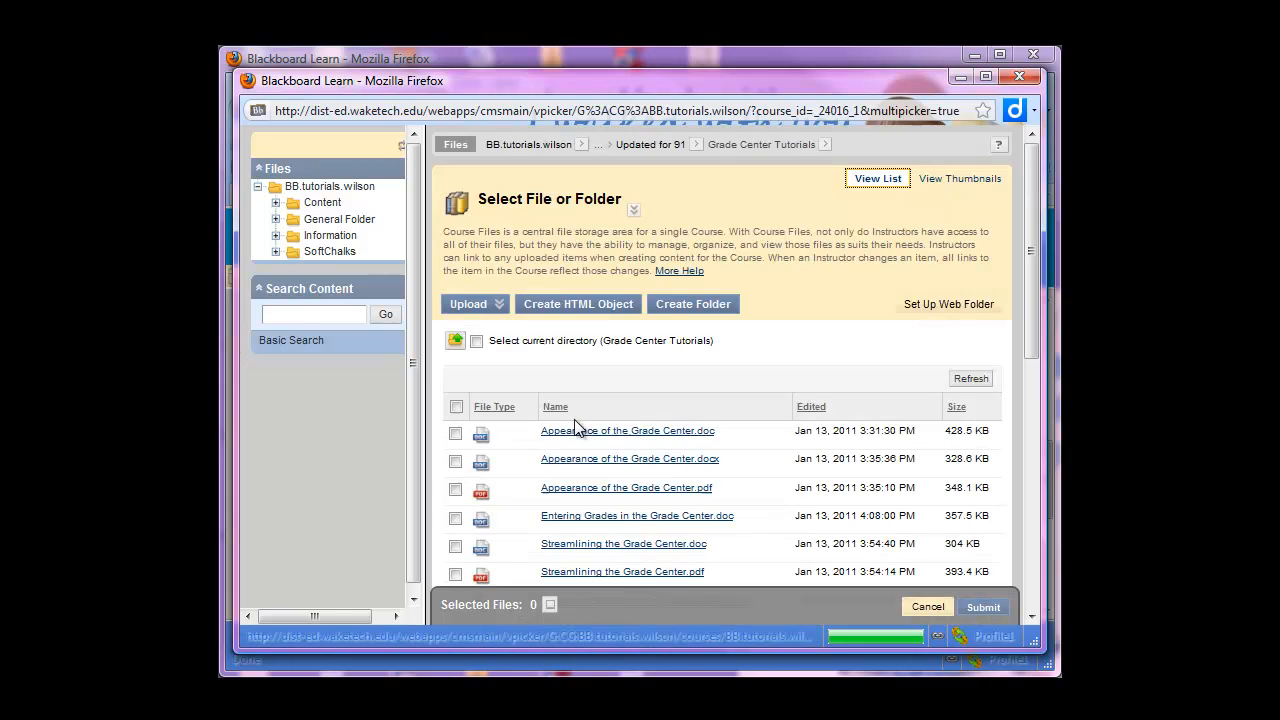
# Select the first seven files individually, from Appearance of the Grade Center.doc through View One Student in the Grade Center.docx
pyautogui.click(456, 433)
pyautogui.click(455, 461)
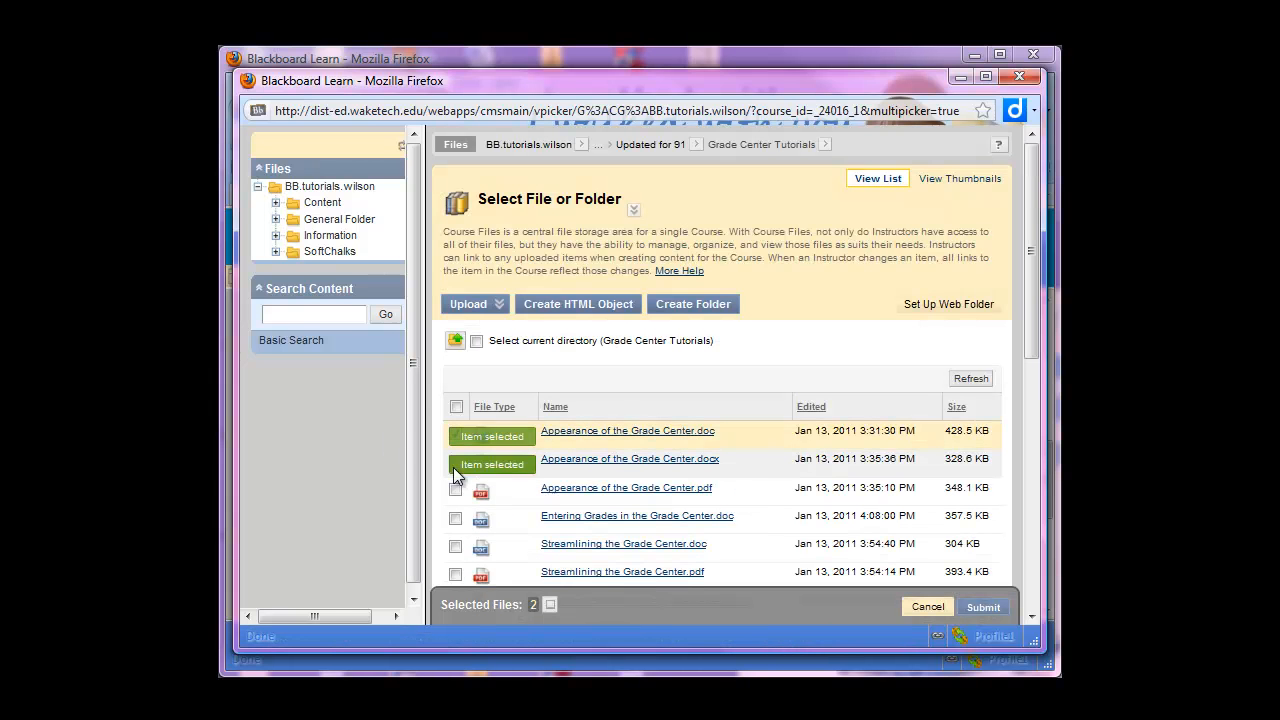
pyautogui.click(455, 489)
pyautogui.click(455, 517)
pyautogui.click(455, 545)
pyautogui.click(455, 573)
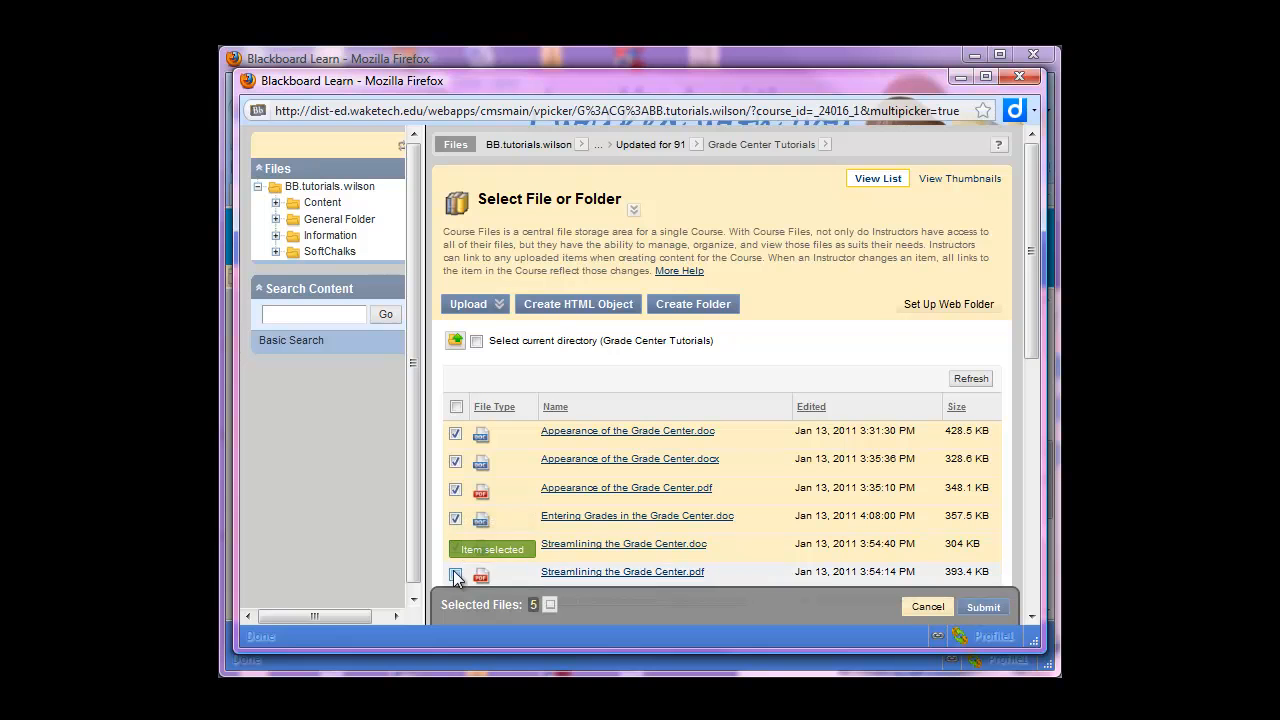
pyautogui.scroll(-2, 678, 486)
pyautogui.scroll(-2, 678, 486)
pyautogui.click(456, 398)
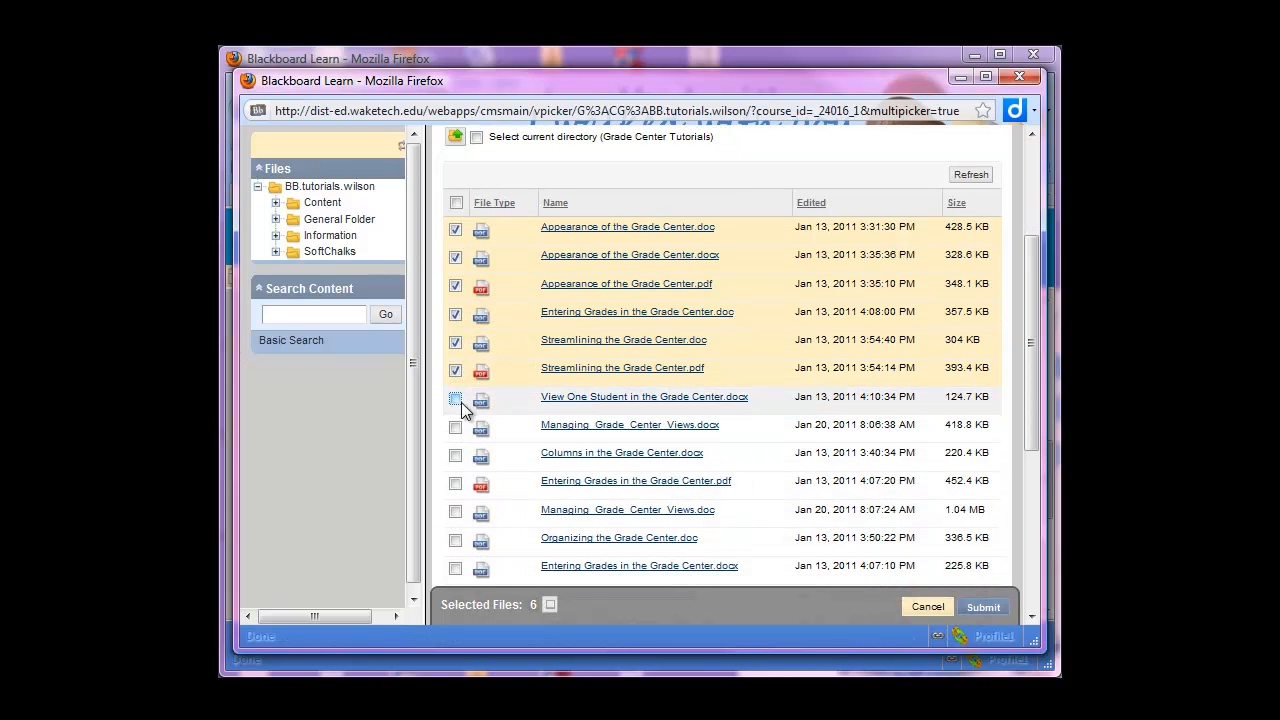
# Select all files in the Grade Center Tutorials folder at once and attach them to the Grade Center item
pyautogui.scroll(-5, 639, 501)
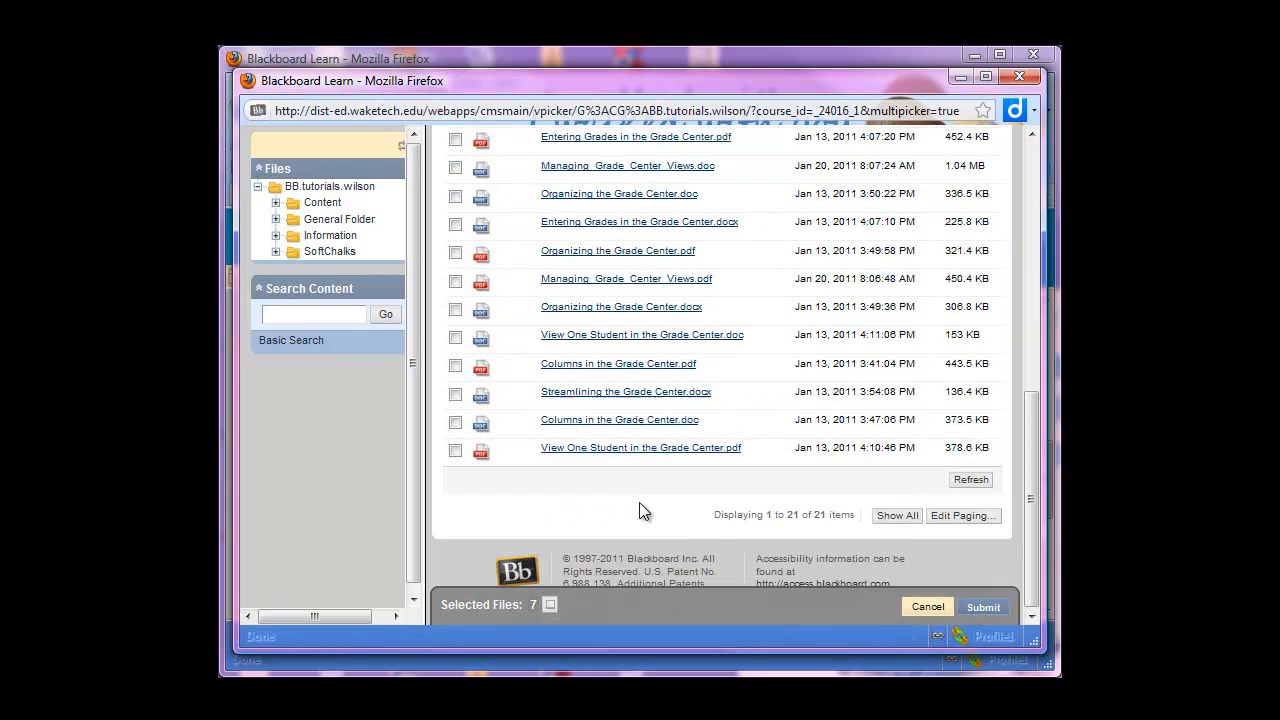
pyautogui.scroll(7, 639, 502)
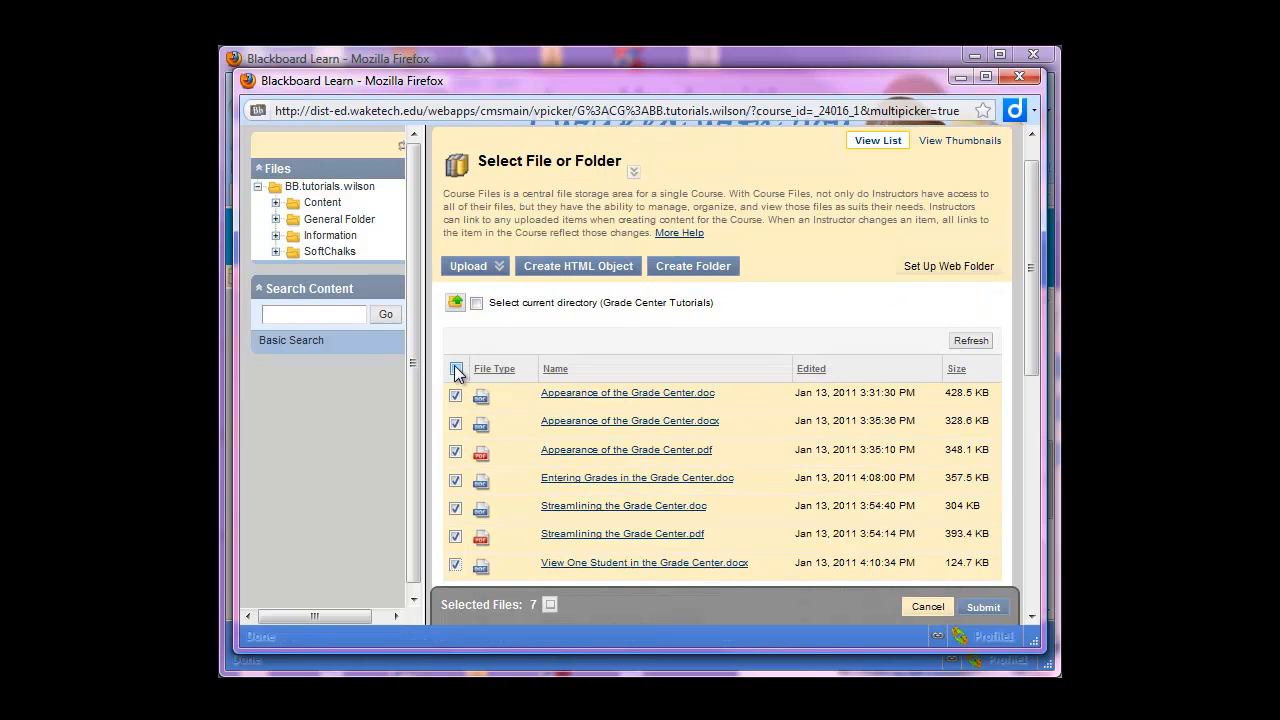
pyautogui.click(457, 372)
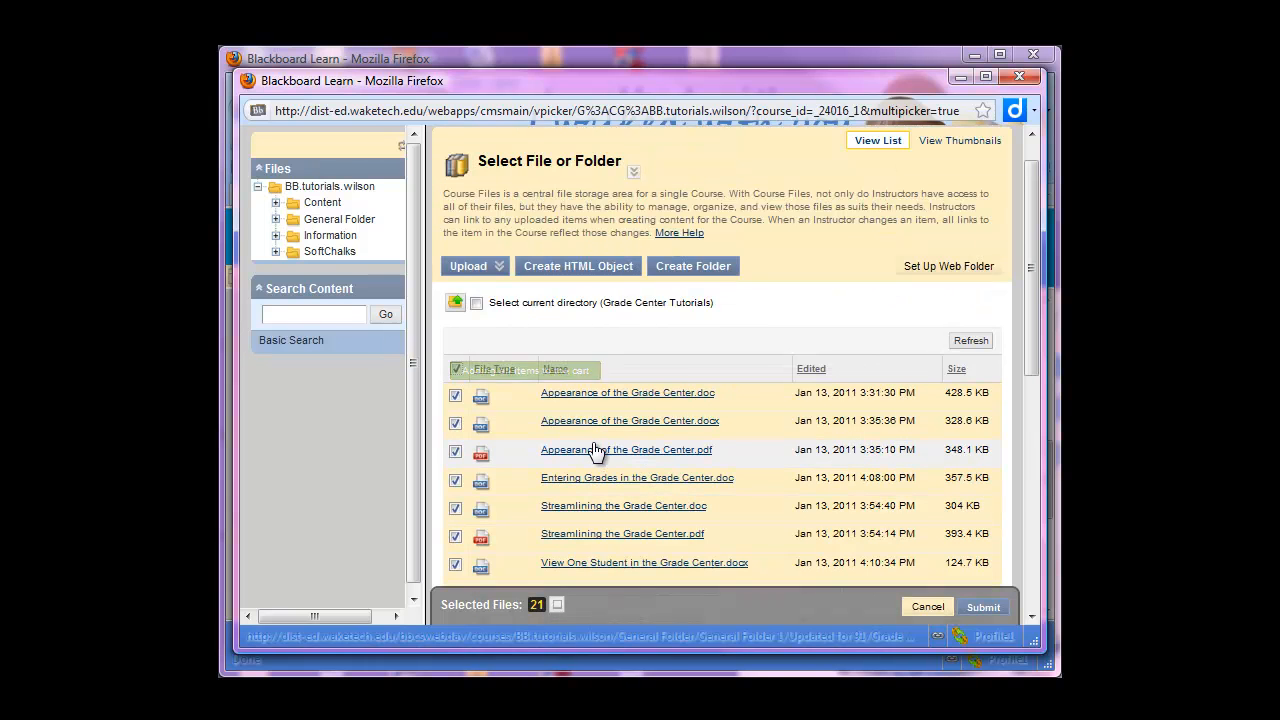
pyautogui.scroll(-5, 593, 442)
pyautogui.scroll(2, 690, 244)
pyautogui.scroll(-2, 692, 290)
pyautogui.scroll(5, 718, 362)
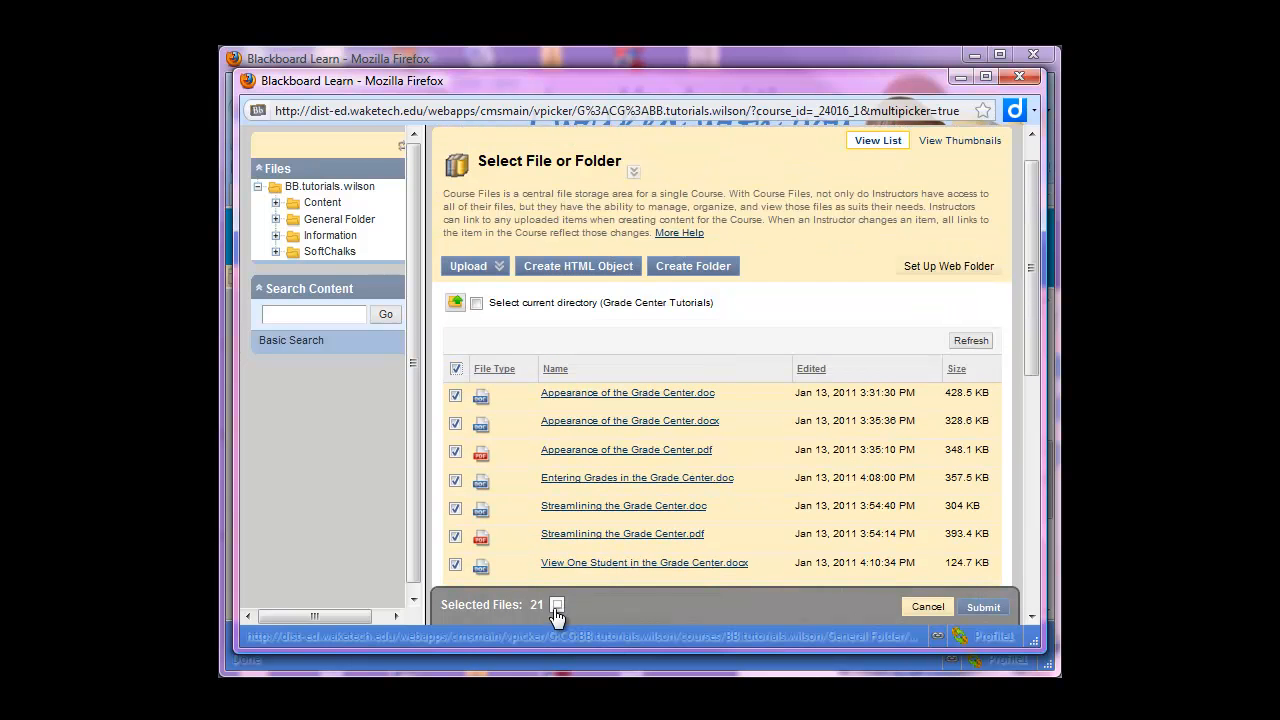
pyautogui.click(986, 608)
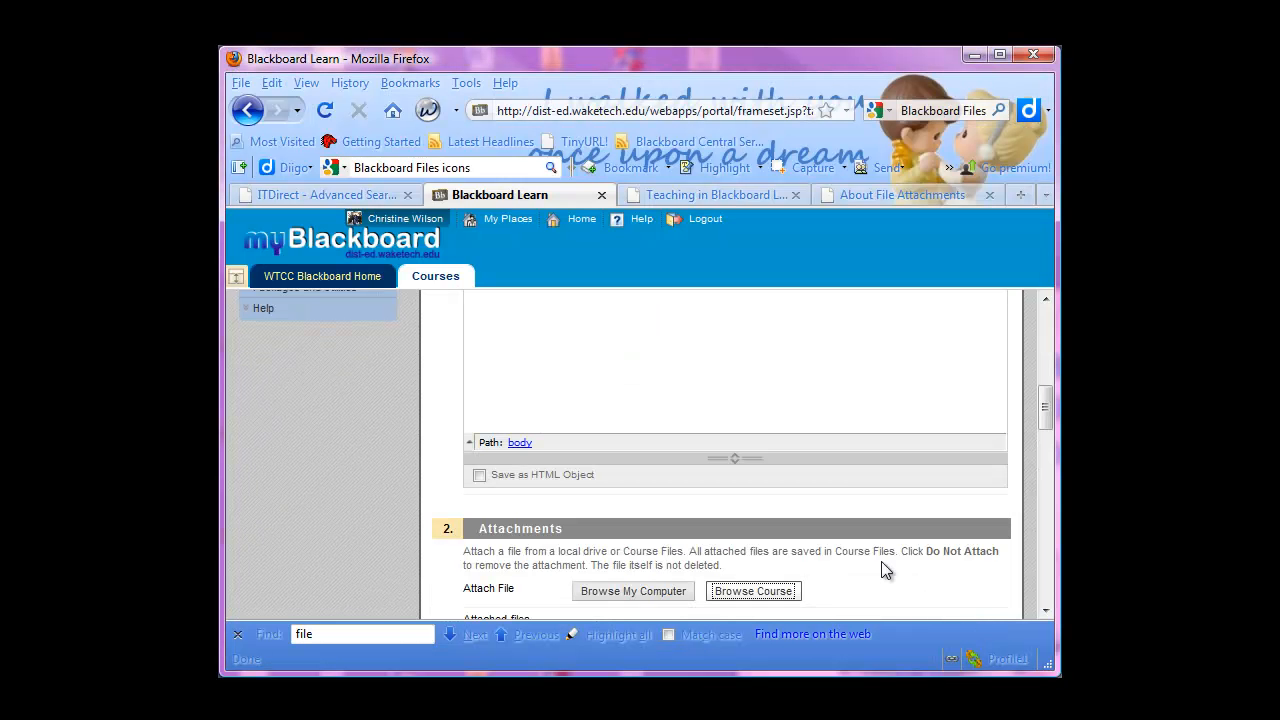
# Examine the list of attached files and the link name given to each one in the item form
pyautogui.scroll(-4, 887, 565)
pyautogui.scroll(-4, 866, 502)
pyautogui.scroll(2, 875, 450)
pyautogui.scroll(-8, 806, 452)
pyautogui.scroll(-1, 797, 534)
pyautogui.scroll(1, 799, 540)
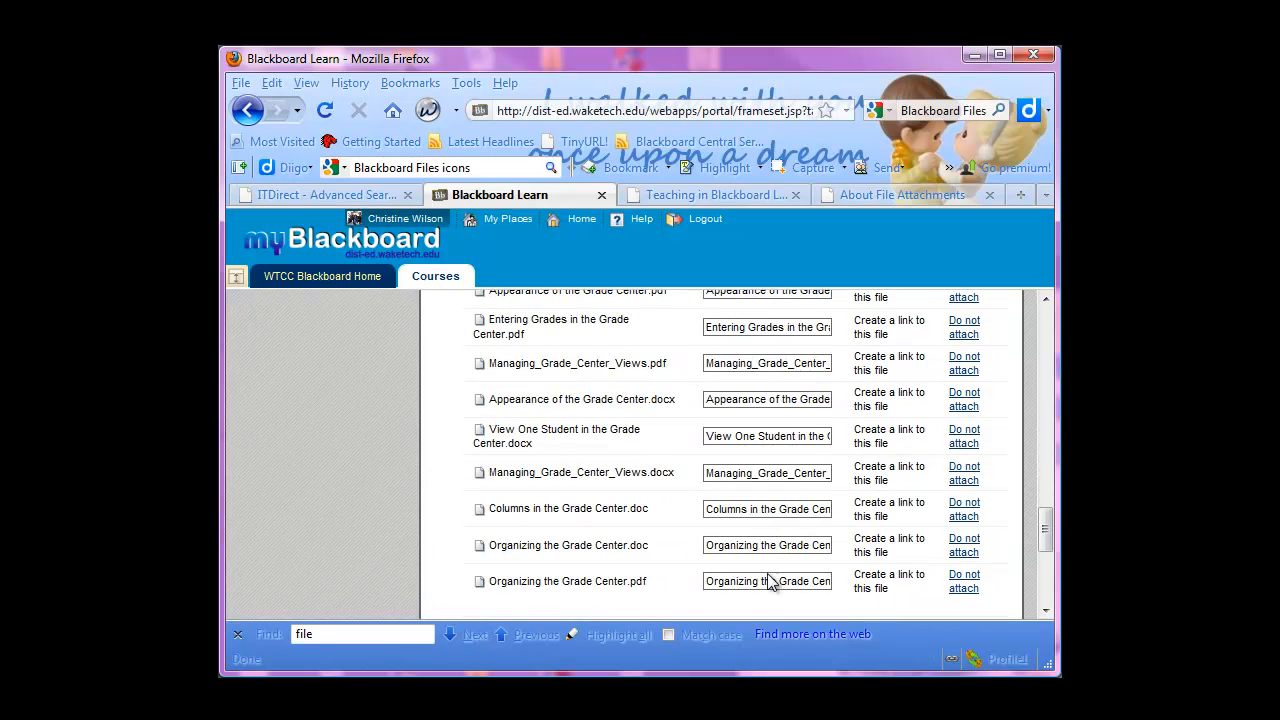
pyautogui.click(768, 465)
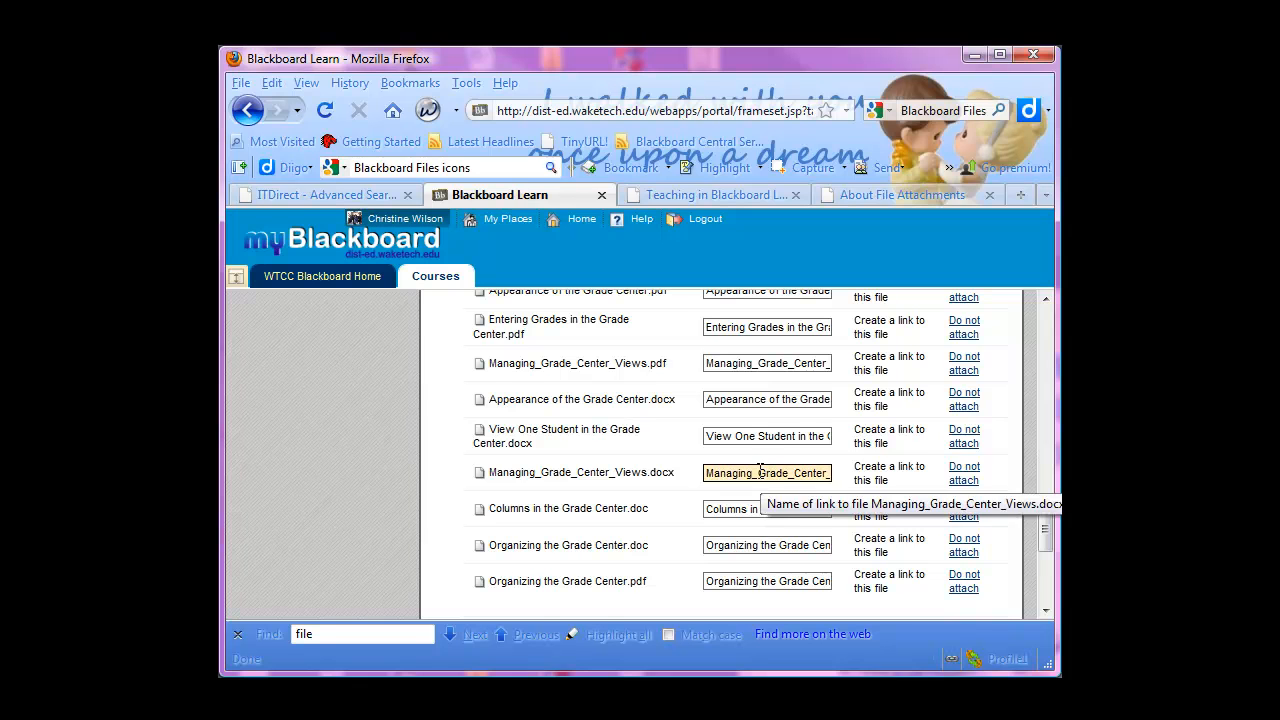
pyautogui.scroll(-2, 910, 495)
pyautogui.scroll(4, 910, 500)
# Submit the Grade Center item with its default options and look over its attached files in the Content area
pyautogui.scroll(-6, 912, 502)
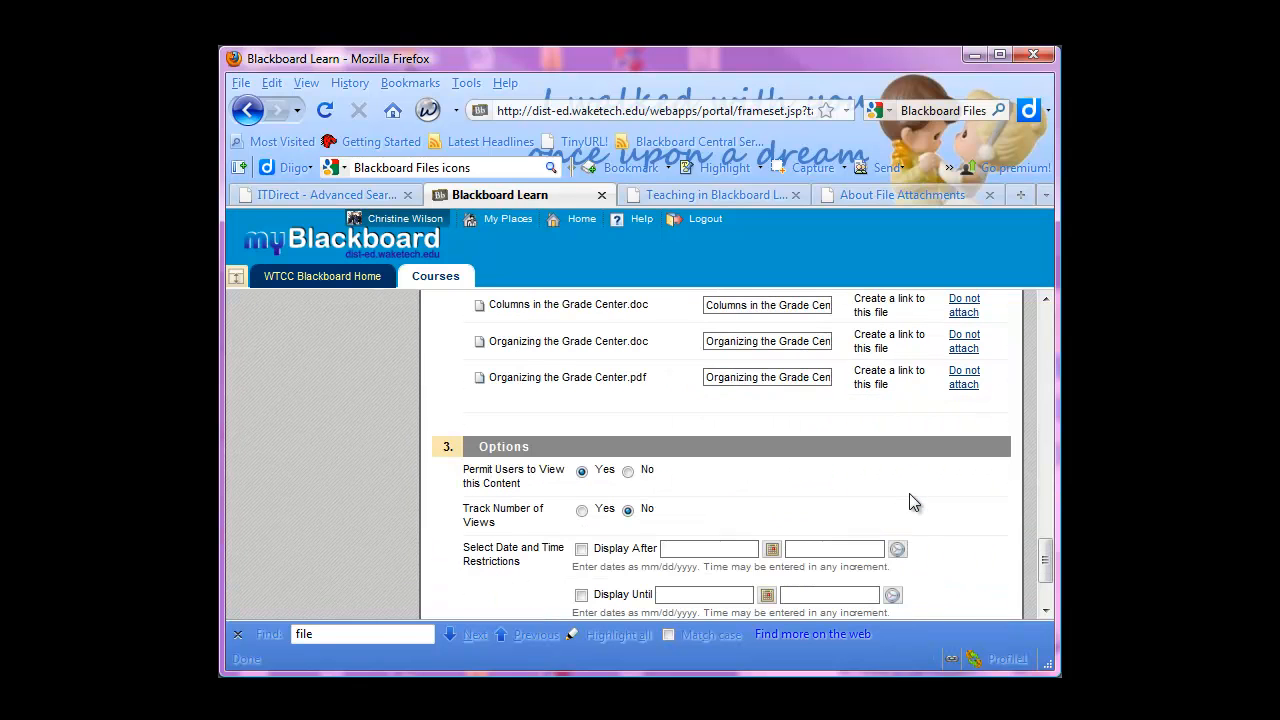
pyautogui.scroll(-3, 726, 534)
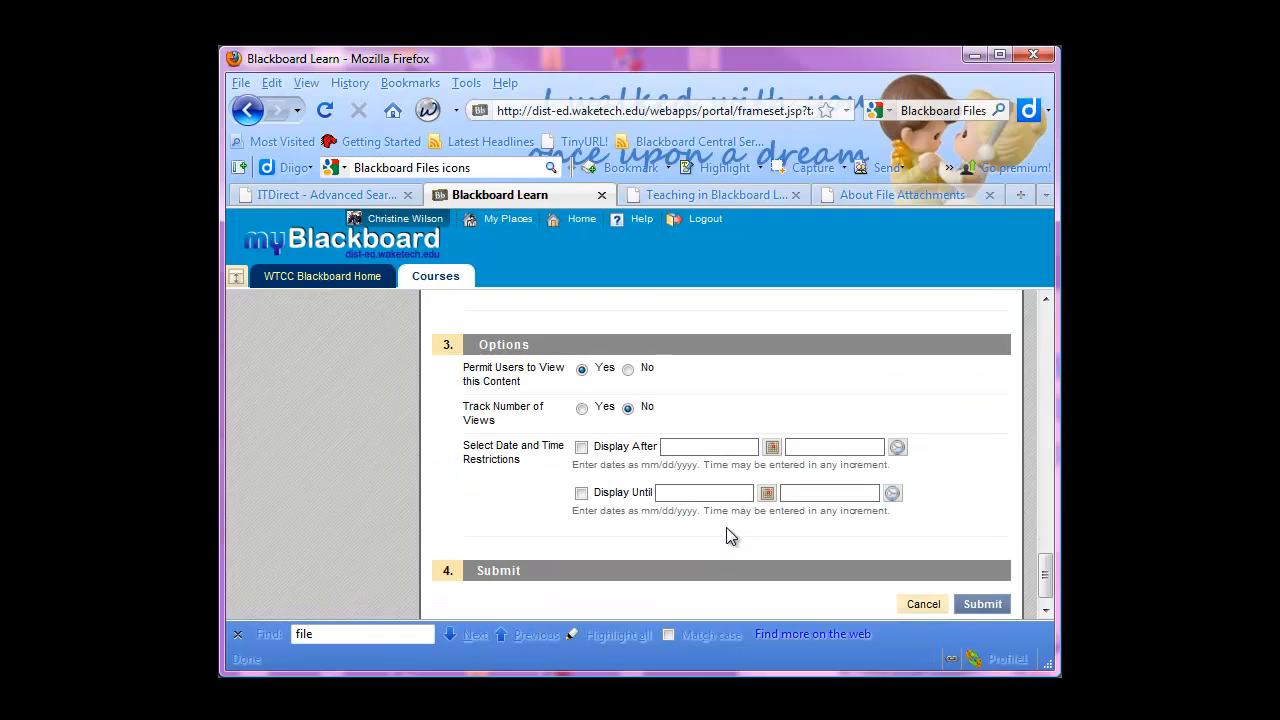
pyautogui.click(982, 587)
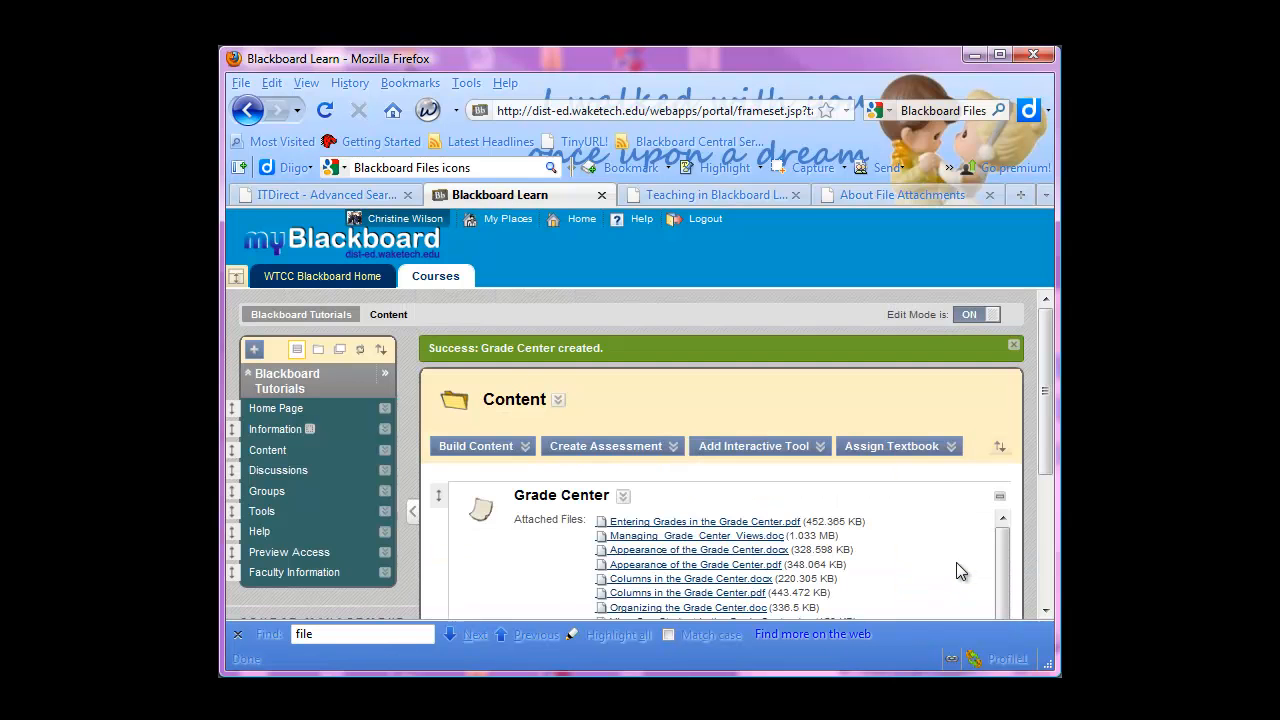
pyautogui.scroll(-5, 960, 570)
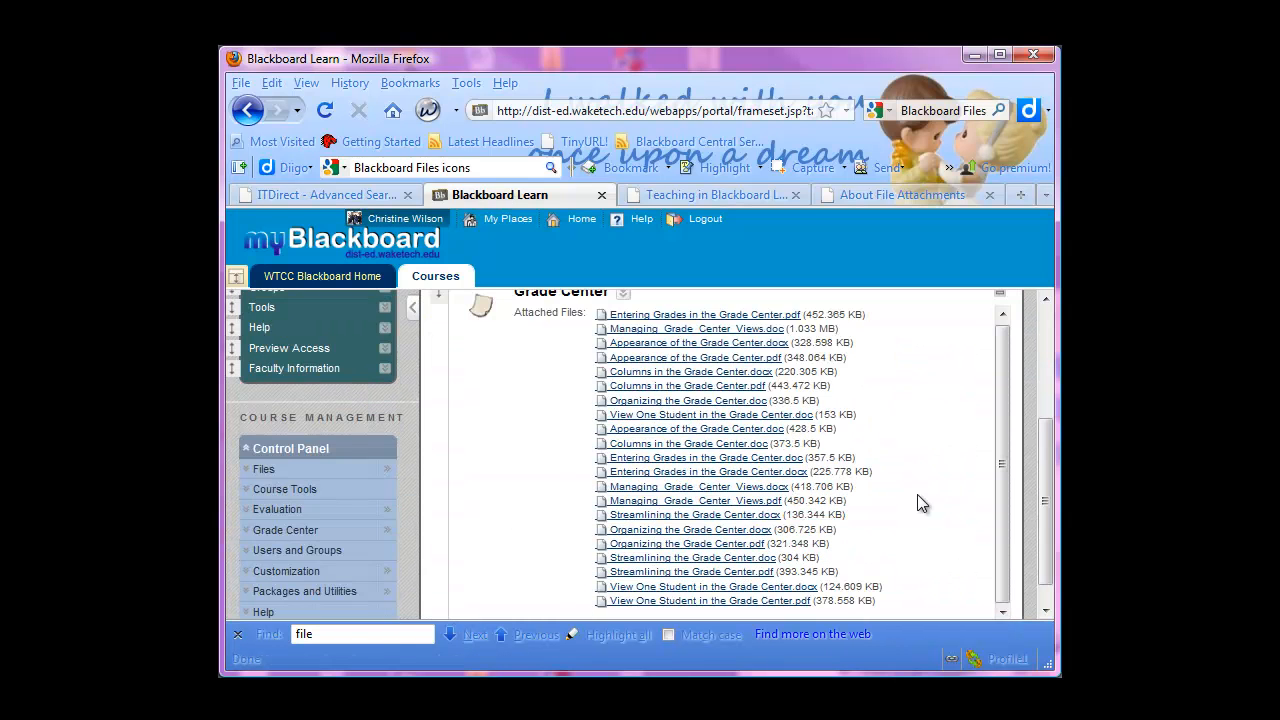
pyautogui.scroll(3, 917, 493)
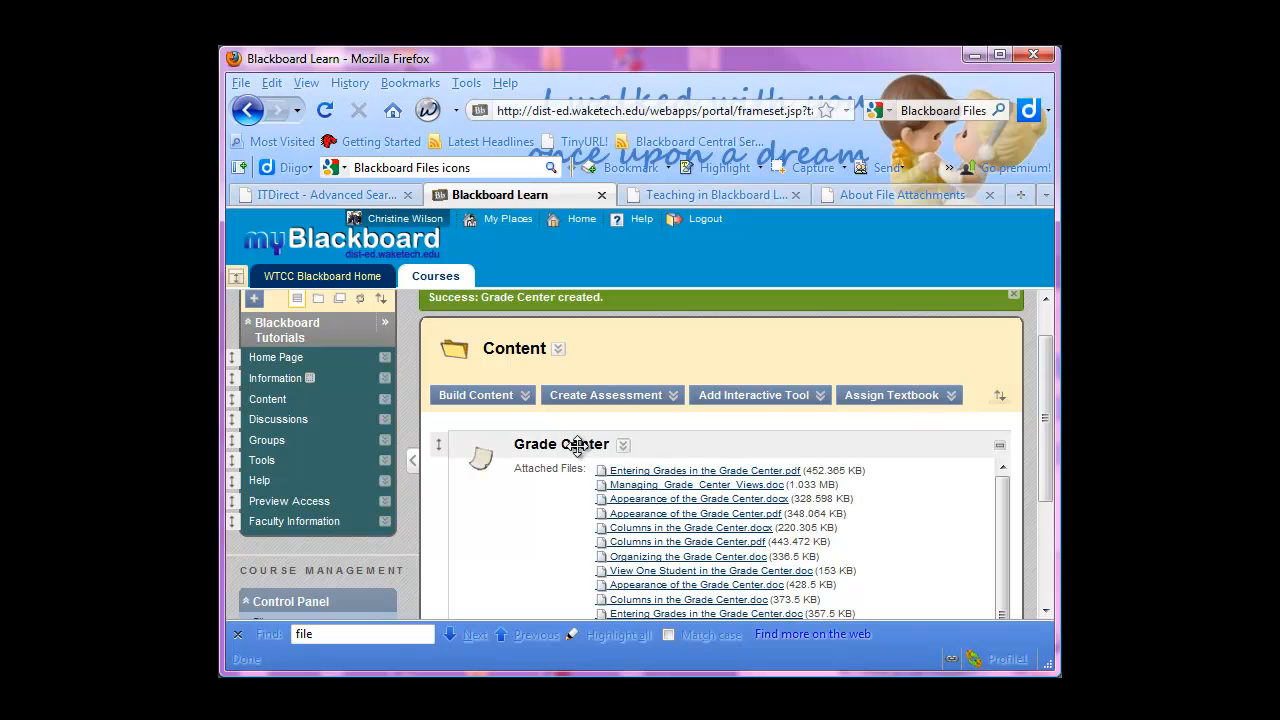
pyautogui.scroll(-4, 800, 543)
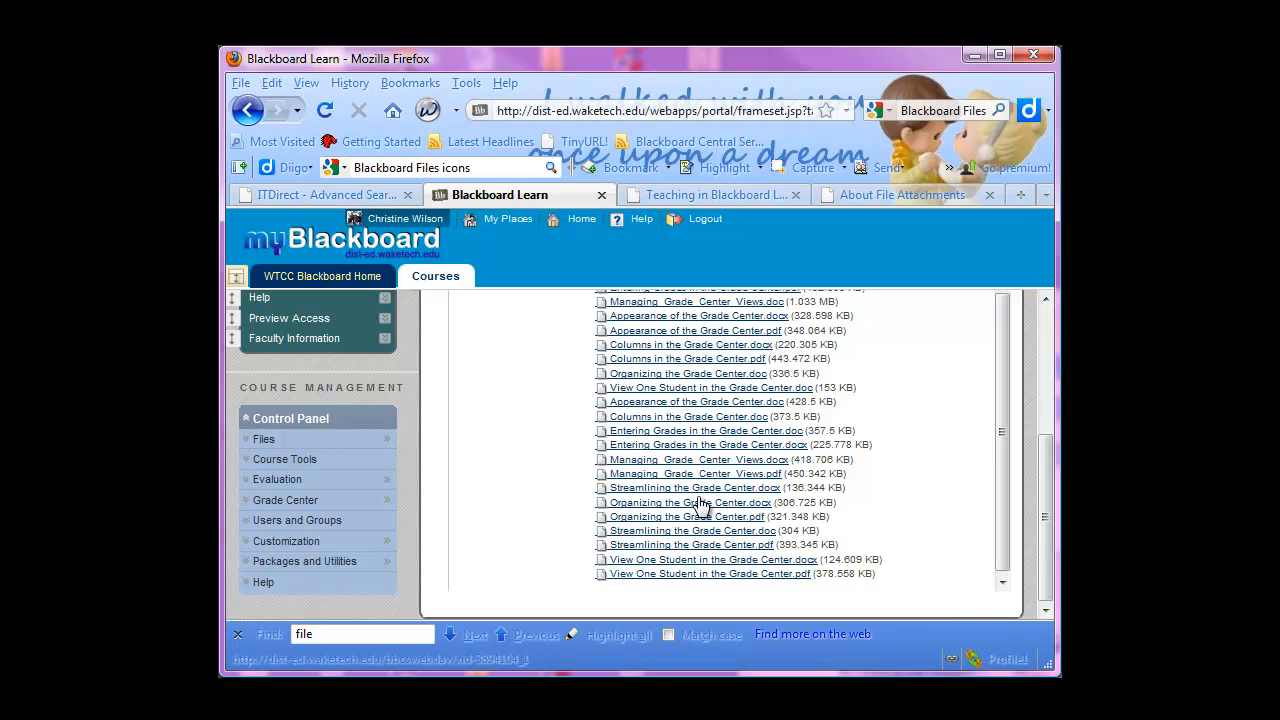
# Open the course's Files area and go to the Grade Center Tutorials folder inside General Folder > General Folder 1 > Updated for 91
pyautogui.click(264, 439)
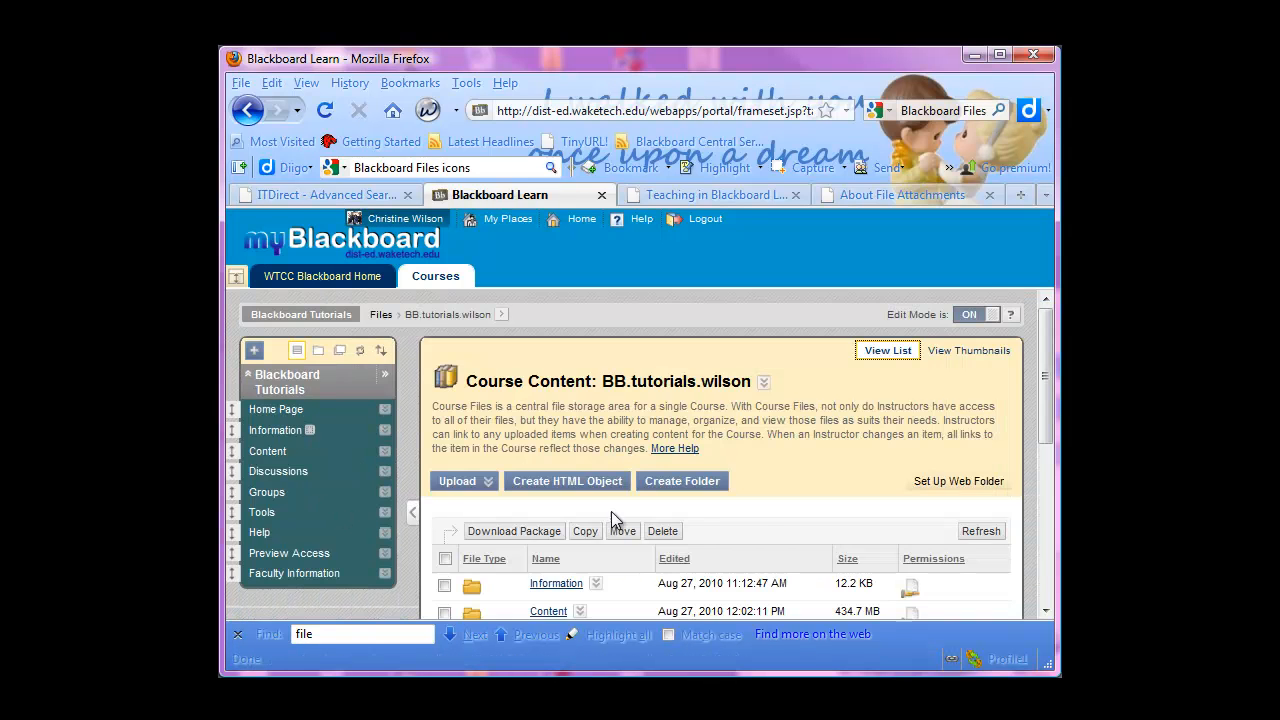
pyautogui.scroll(-4, 611, 511)
pyautogui.scroll(-2, 611, 520)
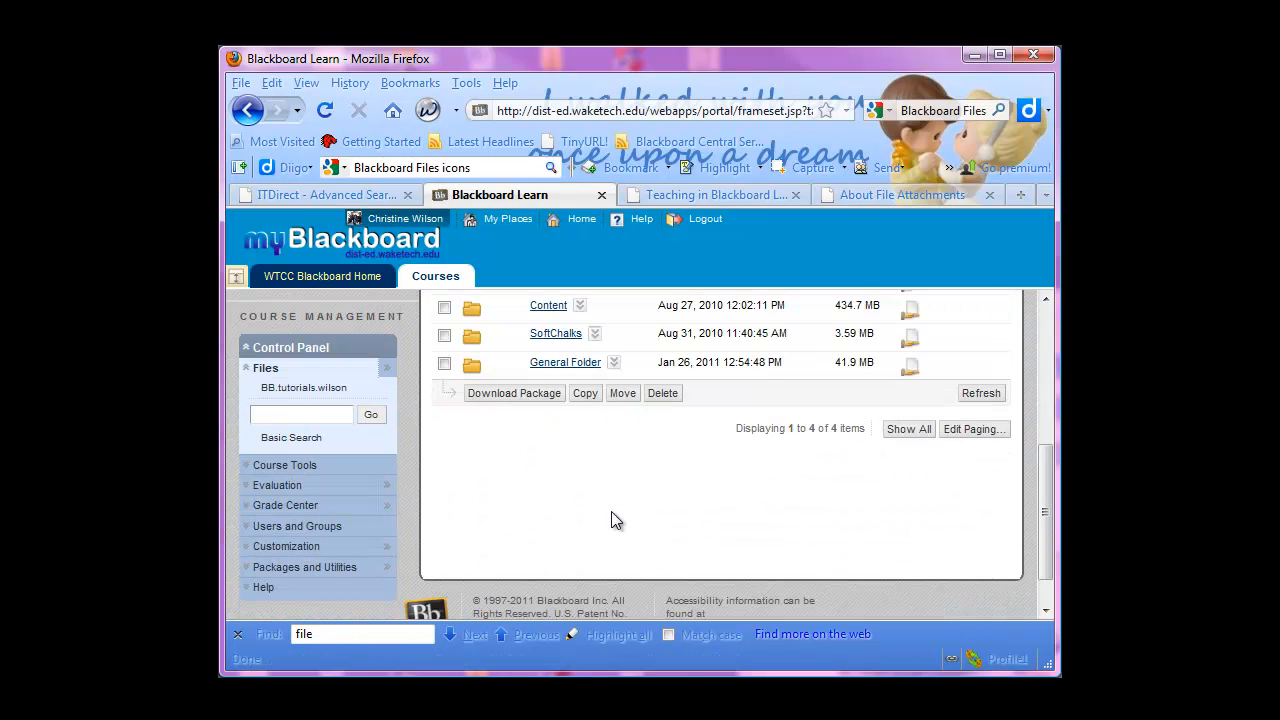
pyautogui.click(560, 364)
pyautogui.scroll(-3, 634, 443)
pyautogui.click(563, 414)
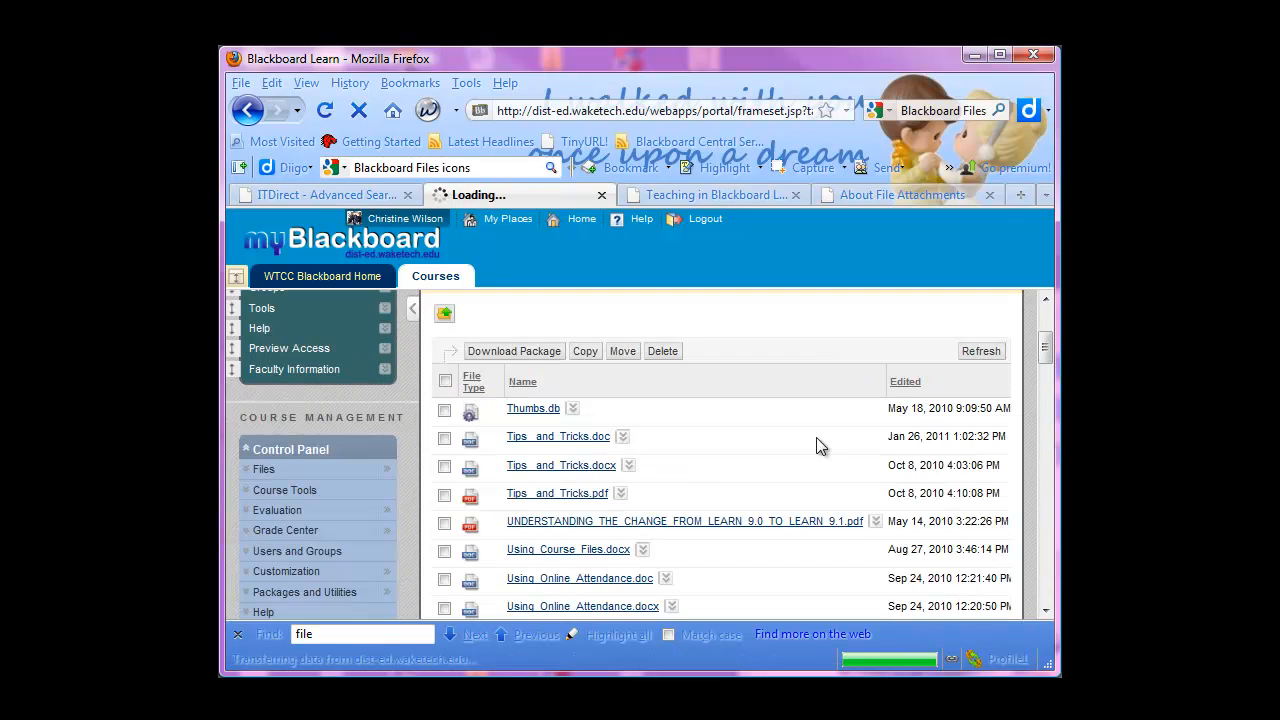
pyautogui.scroll(-10, 1030, 385)
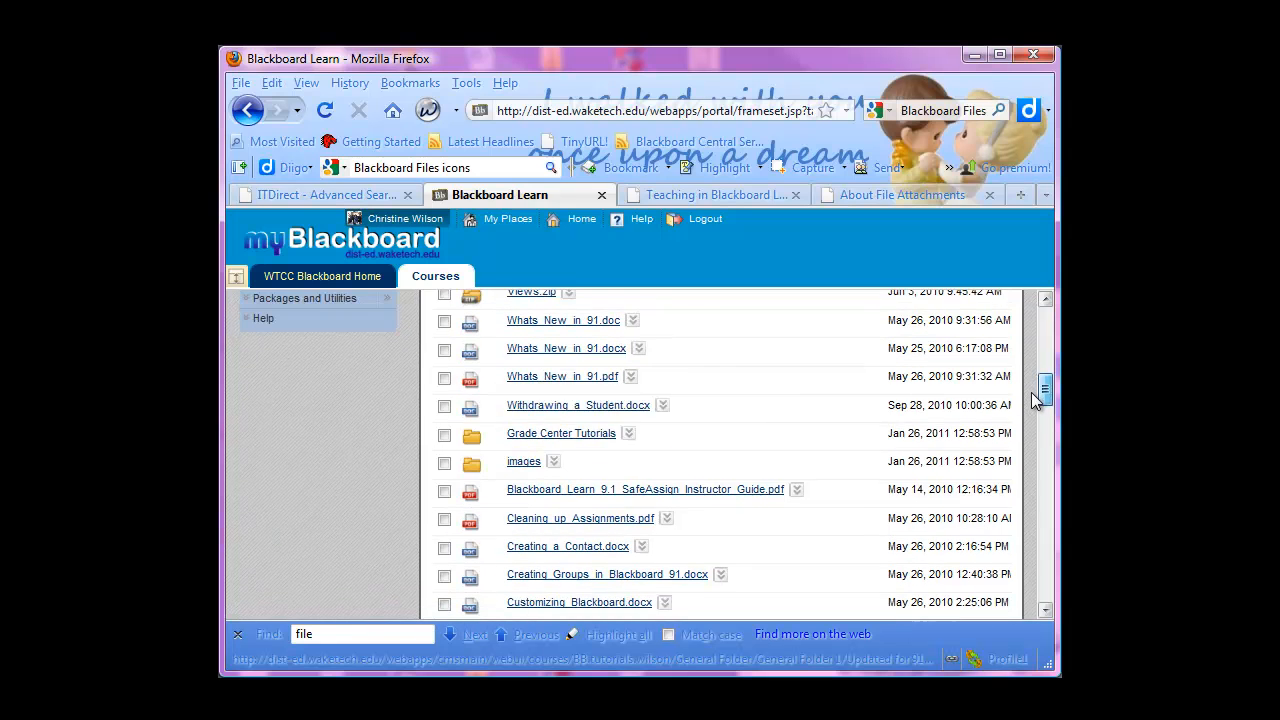
pyautogui.click(556, 434)
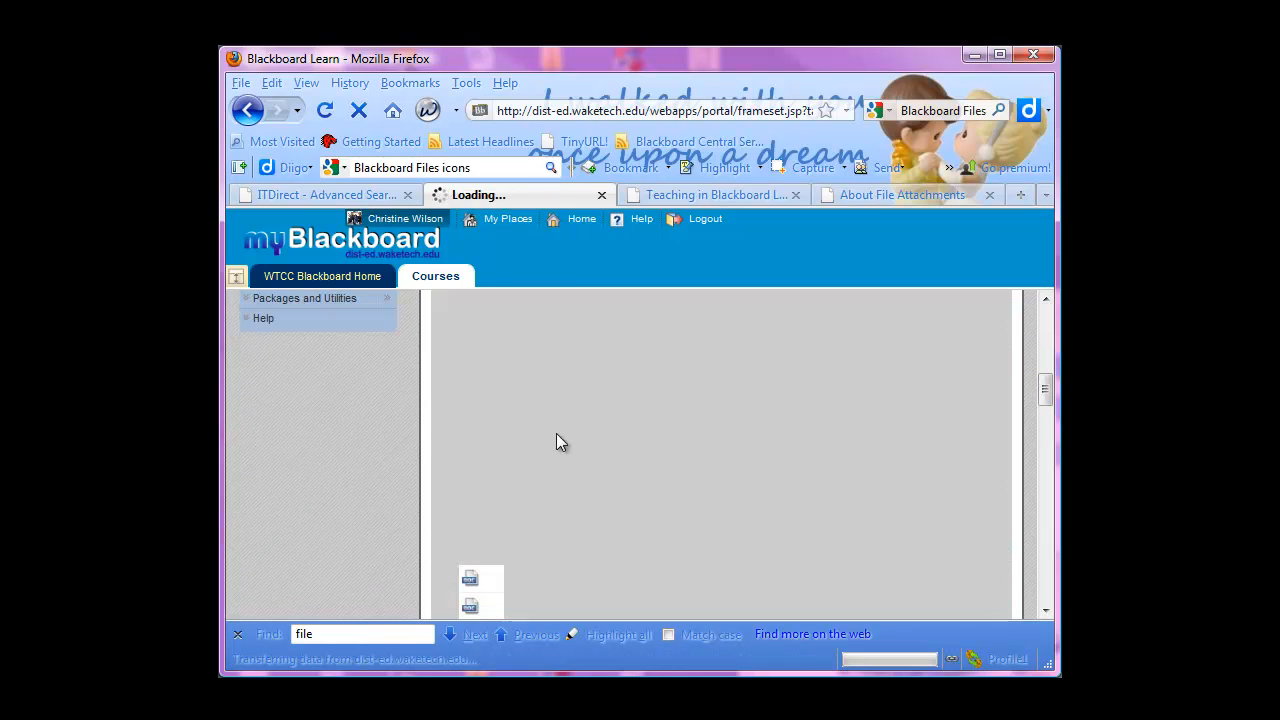
pyautogui.scroll(-4, 542, 553)
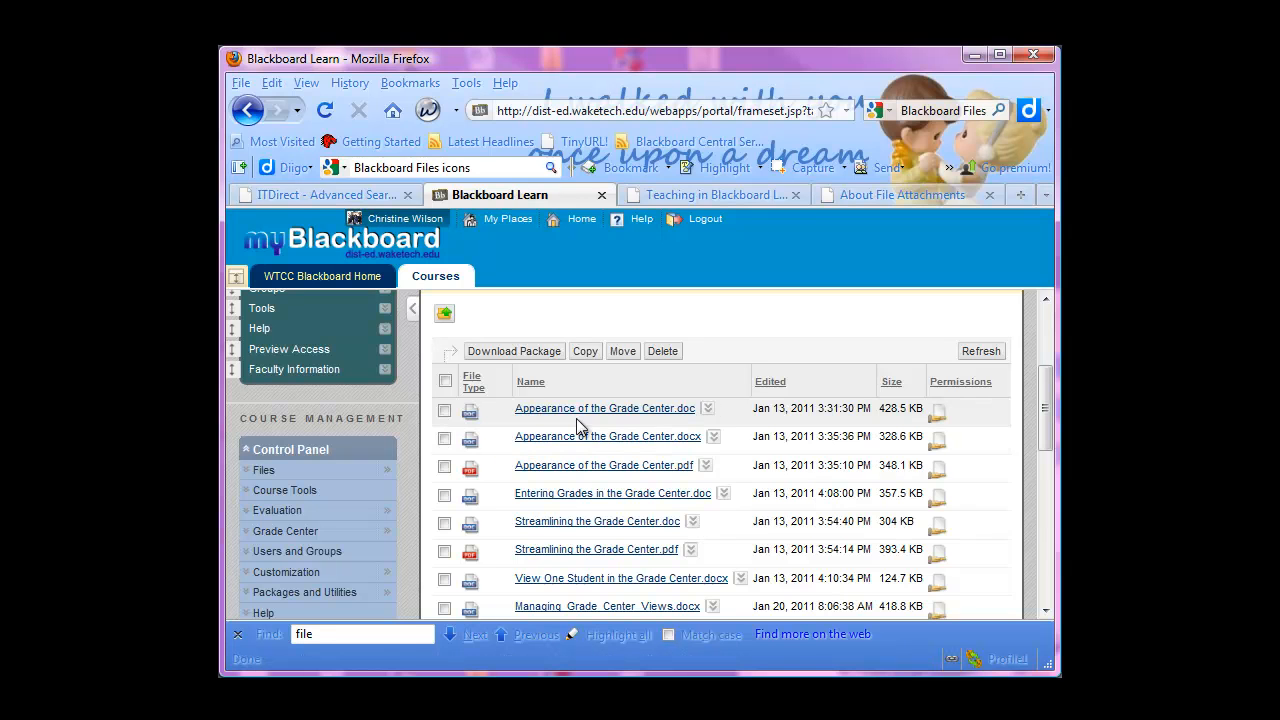
# Open the 360° View of Appearance of the Grade Center.doc, check which course items link to it, and close the report
pyautogui.click(707, 410)
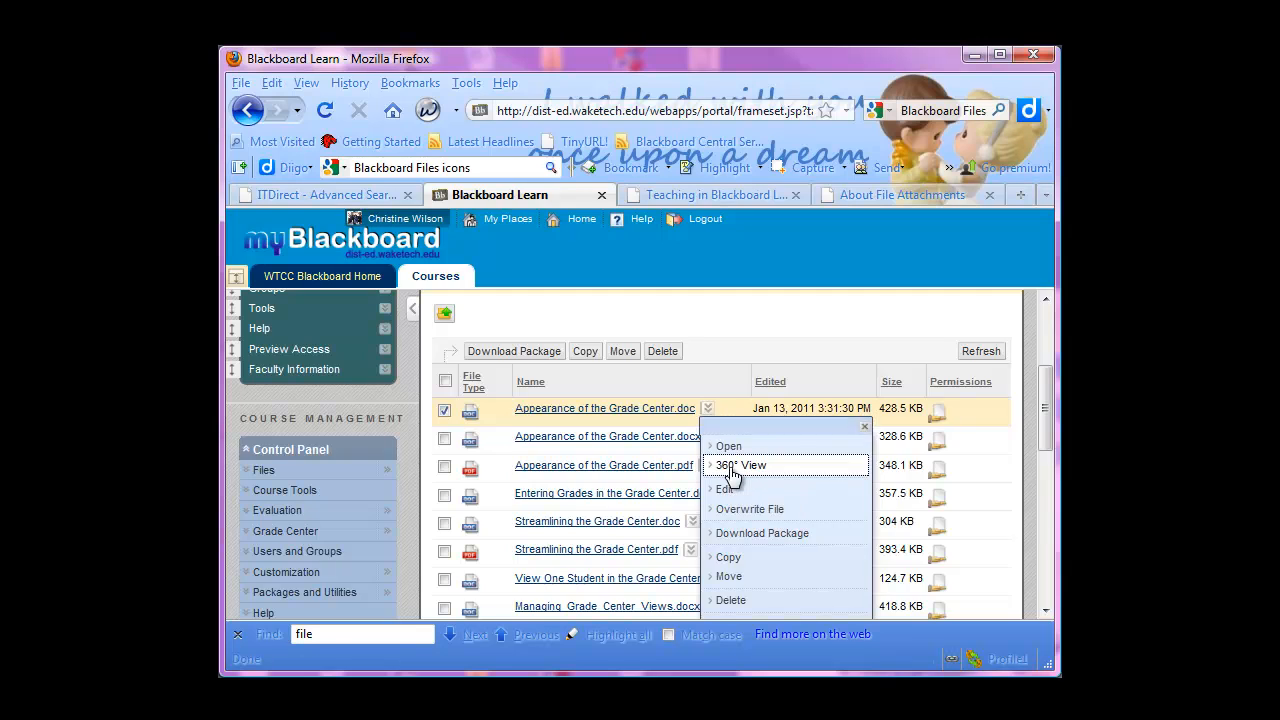
pyautogui.click(731, 468)
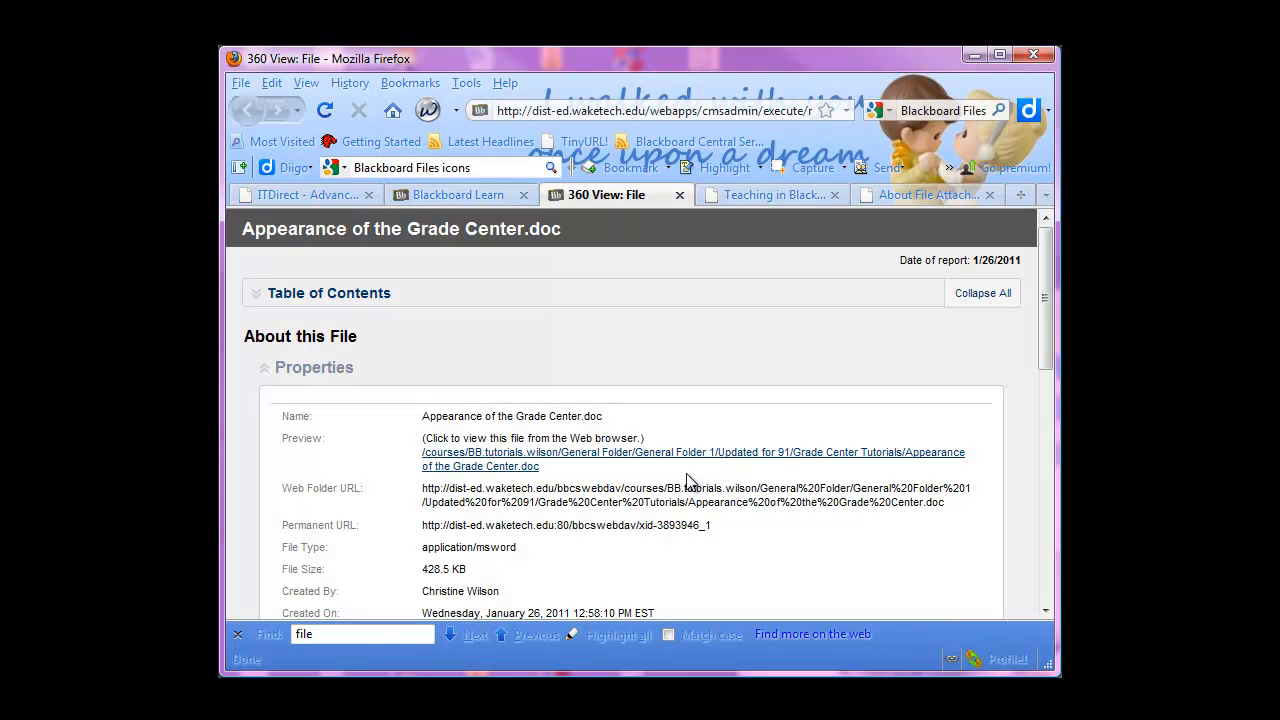
pyautogui.moveTo(1036, 330); pyautogui.dragTo(1040, 560)
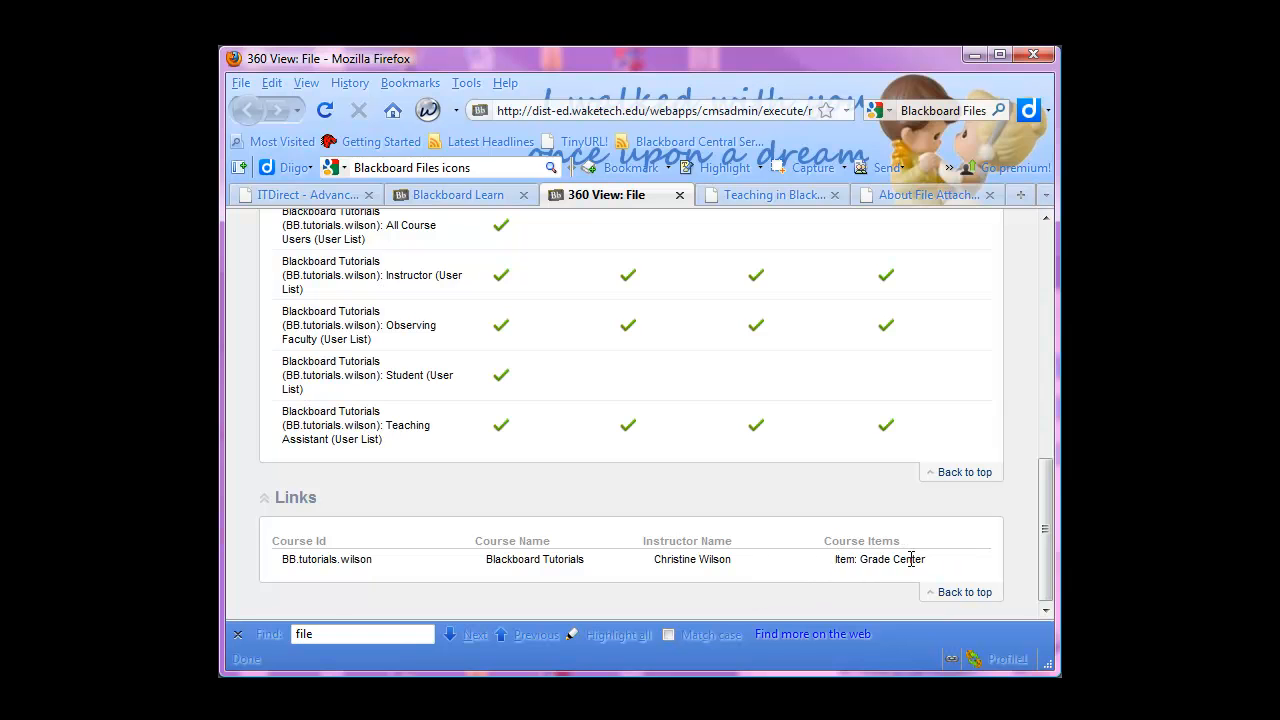
pyautogui.scroll(15, 912, 559)
pyautogui.click(679, 194)
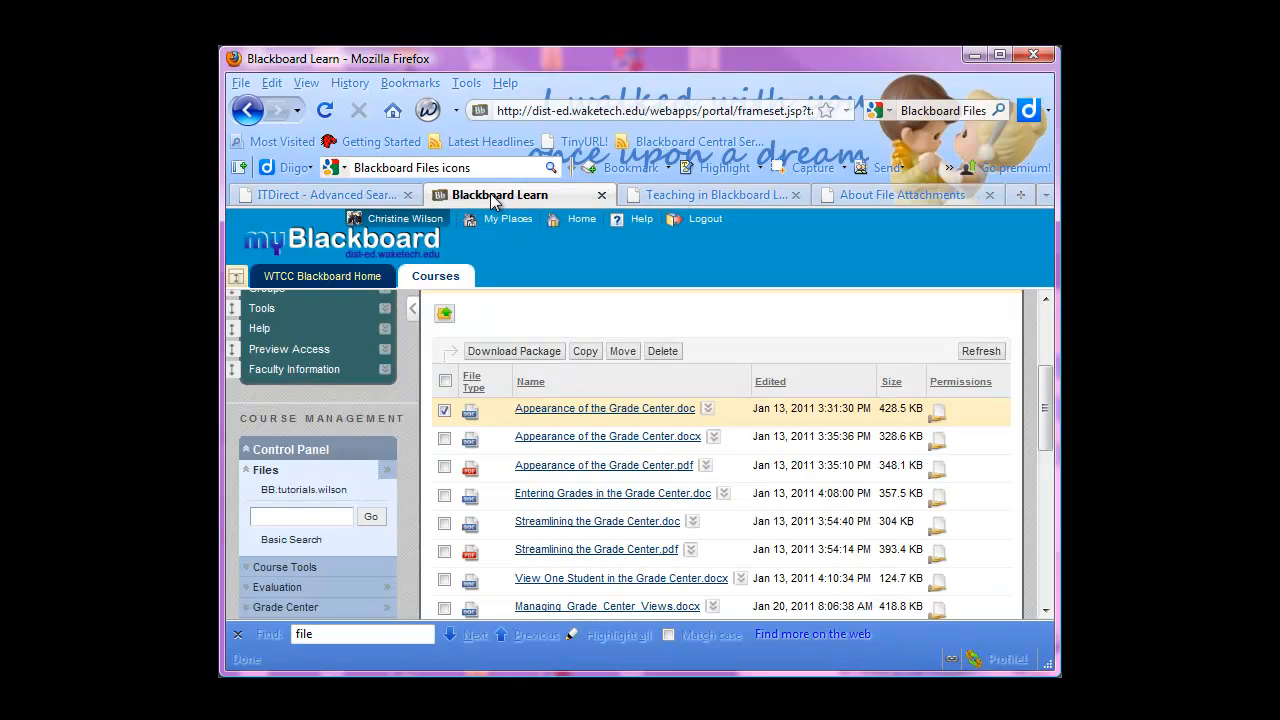
# Return from the Grade Center Tutorials folder to its parent folder, Updated for 91, and look over the listing
pyautogui.scroll(-2, 546, 501)
pyautogui.scroll(4, 437, 370)
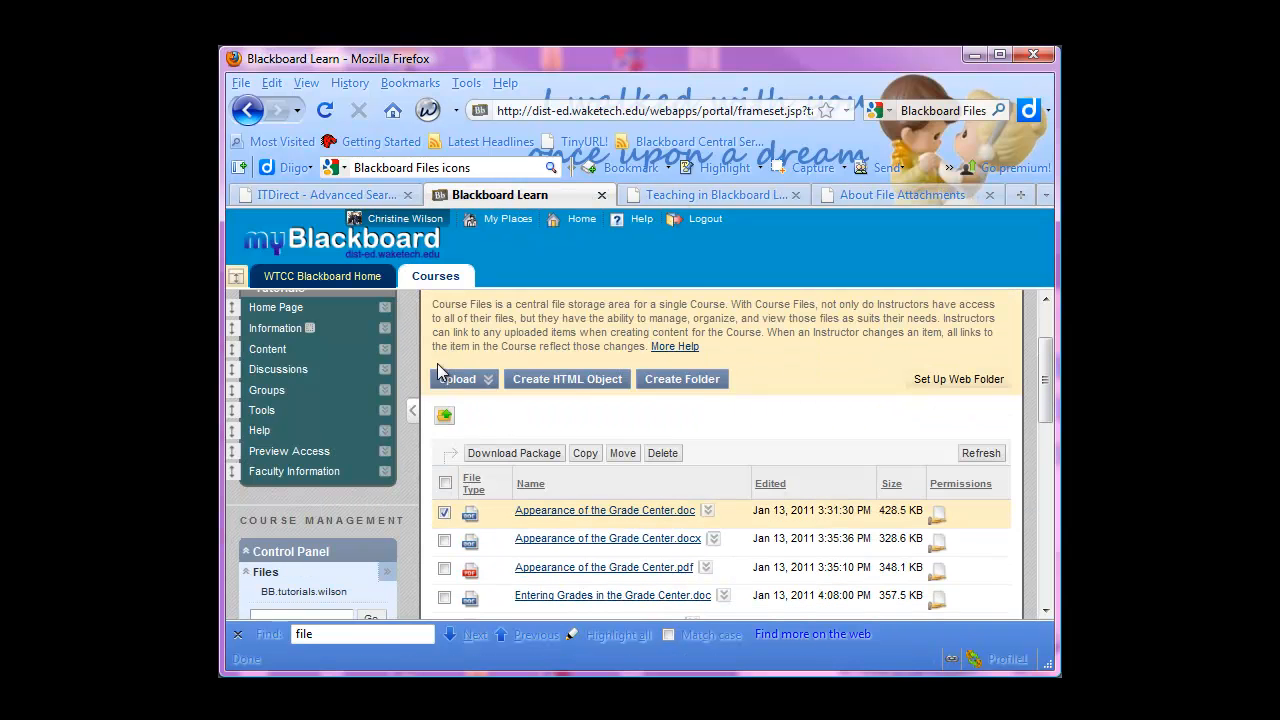
pyautogui.scroll(-10, 568, 486)
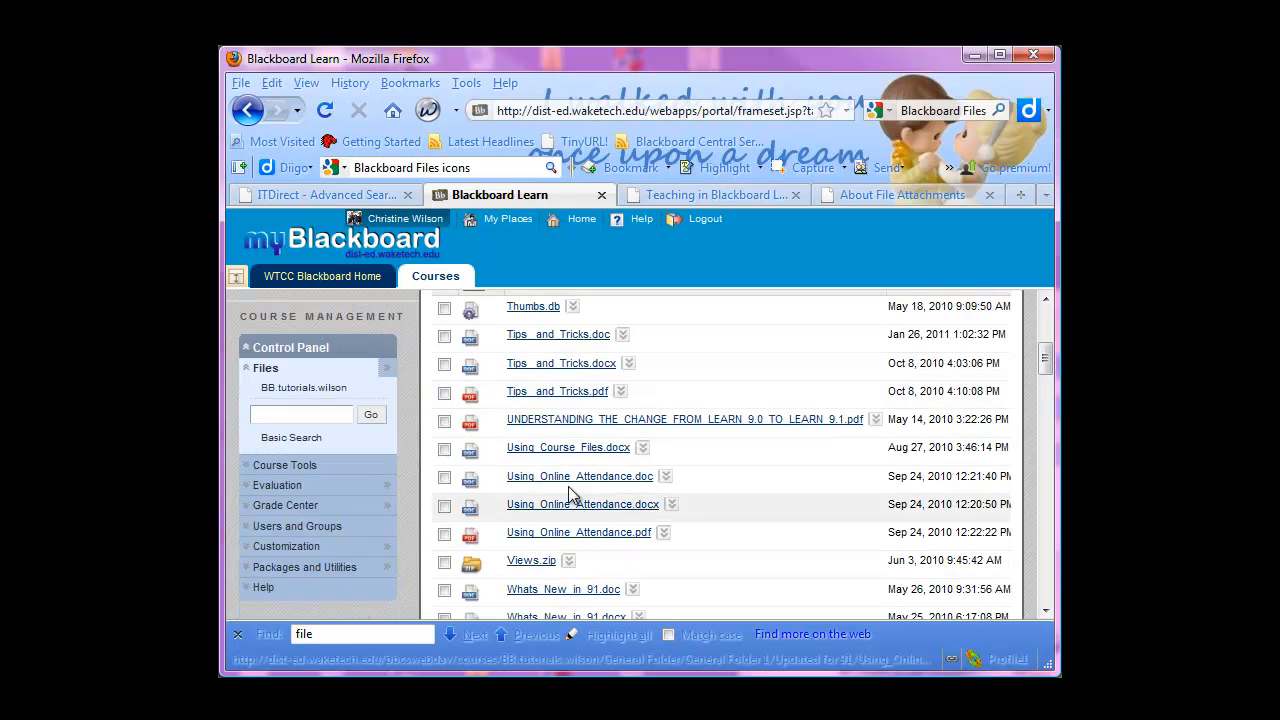
# Open the 360° View of Tips_ and_Tricks.docx, review its properties, permissions and links, and close the report
pyautogui.click(628, 363)
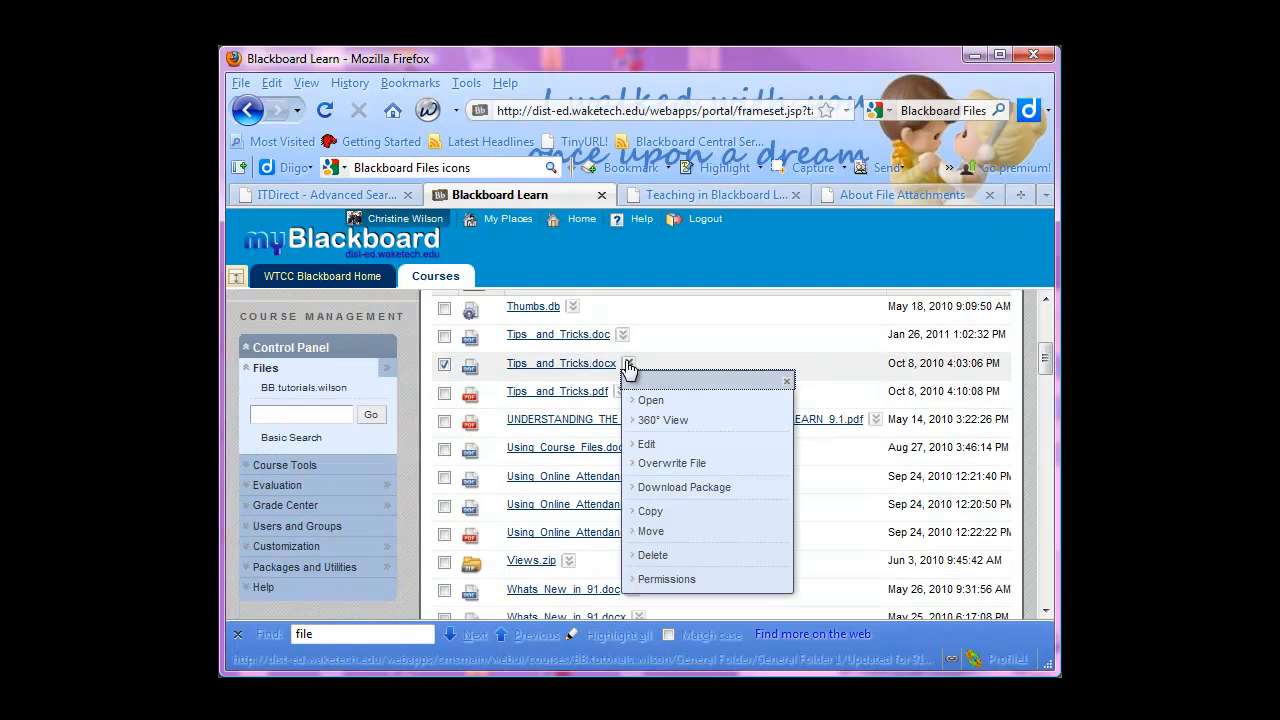
pyautogui.click(664, 420)
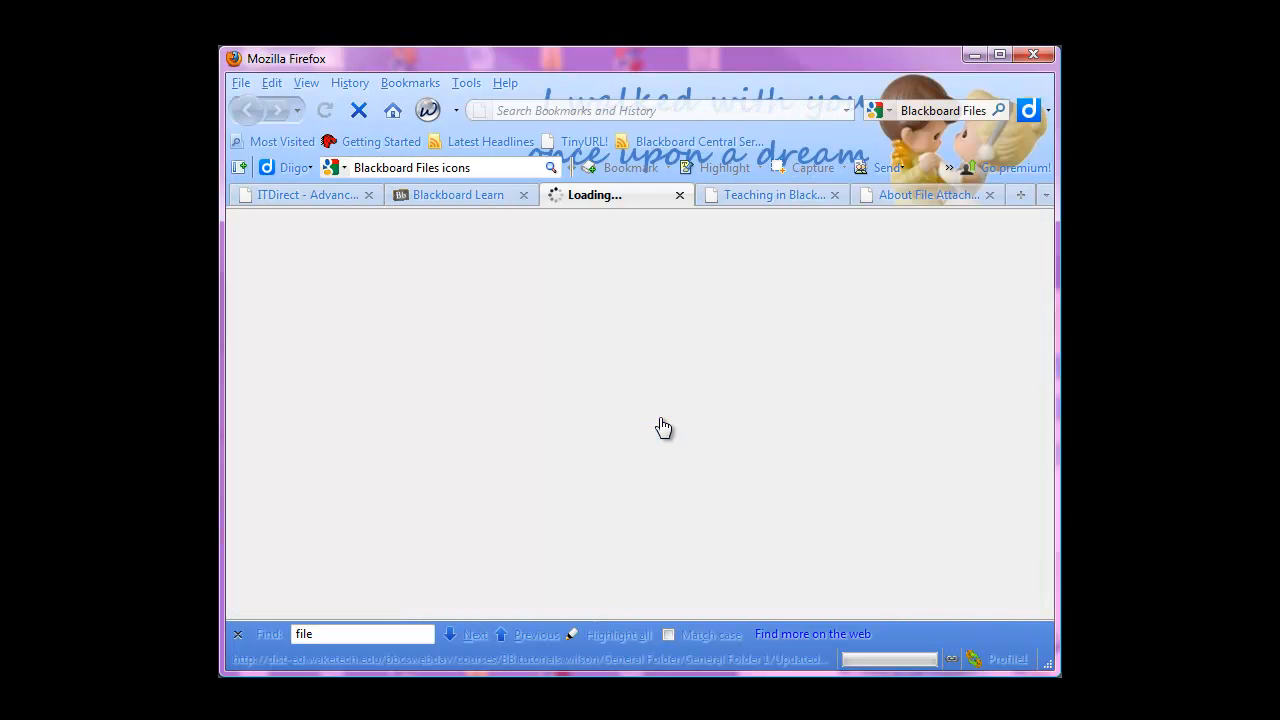
pyautogui.scroll(-7, 555, 510)
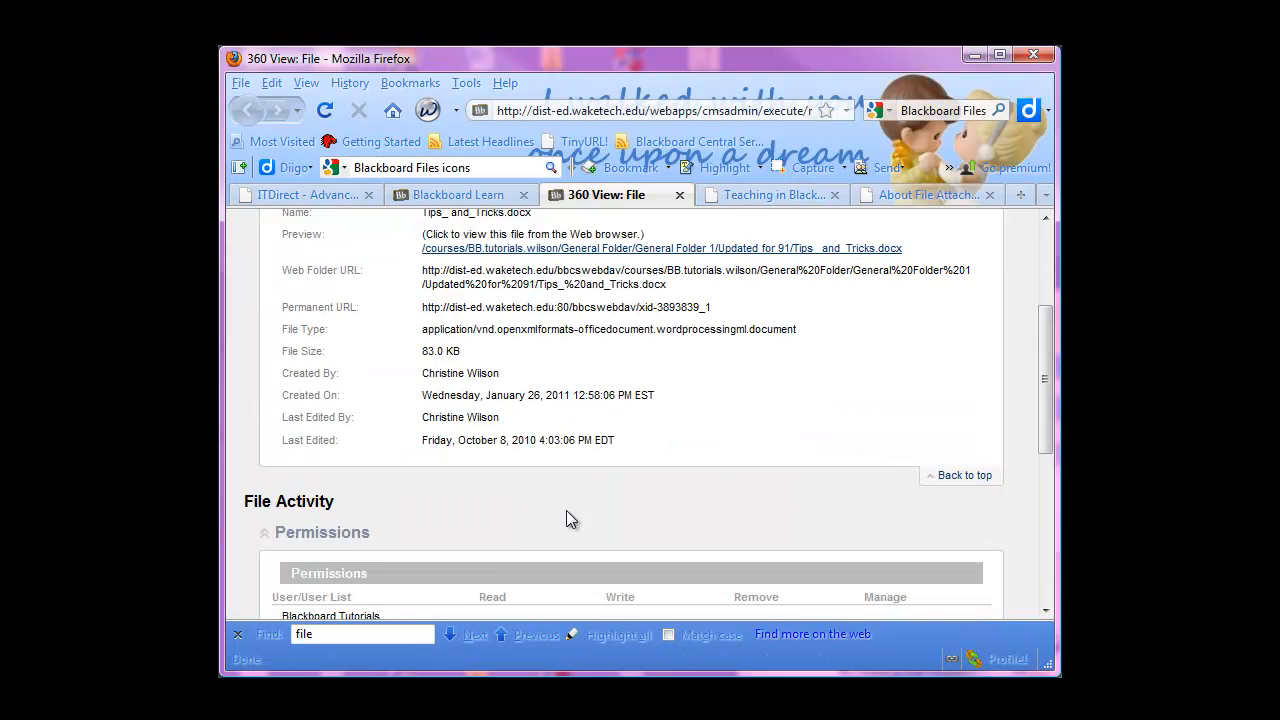
pyautogui.scroll(-3, 566, 518)
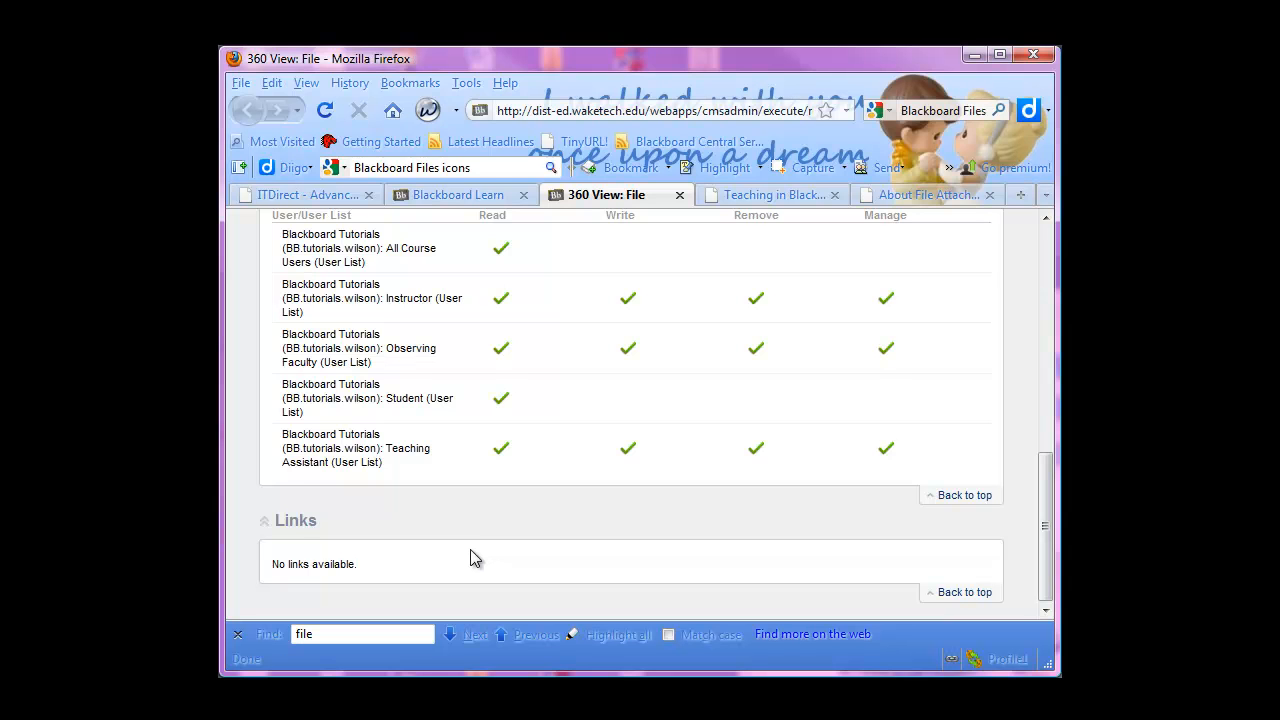
pyautogui.scroll(3, 465, 552)
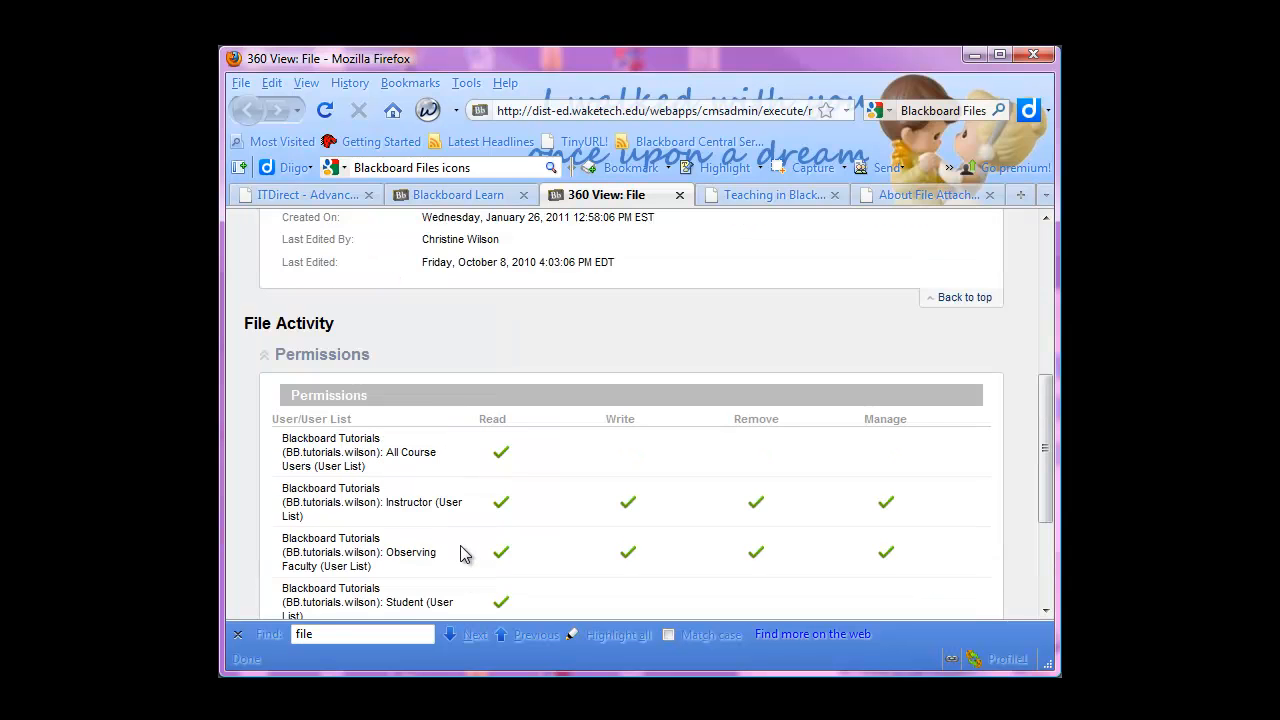
pyautogui.scroll(3, 320, 258)
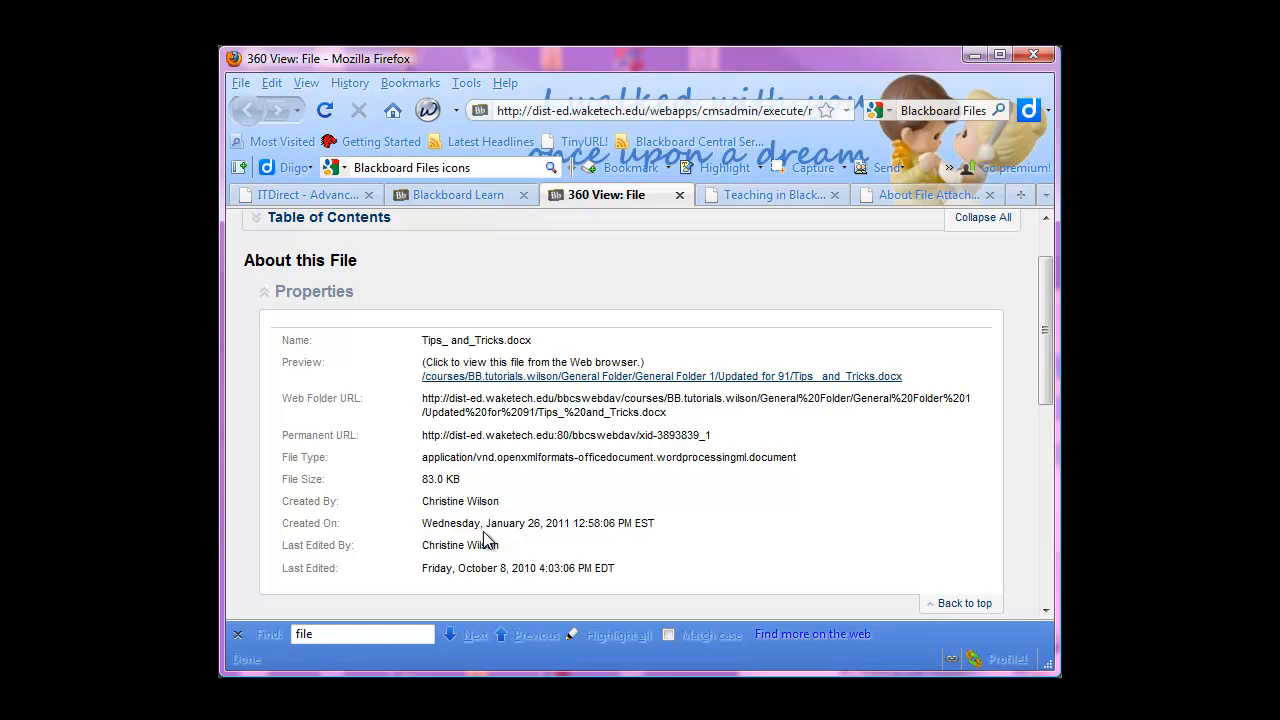
pyautogui.scroll(-6, 430, 575)
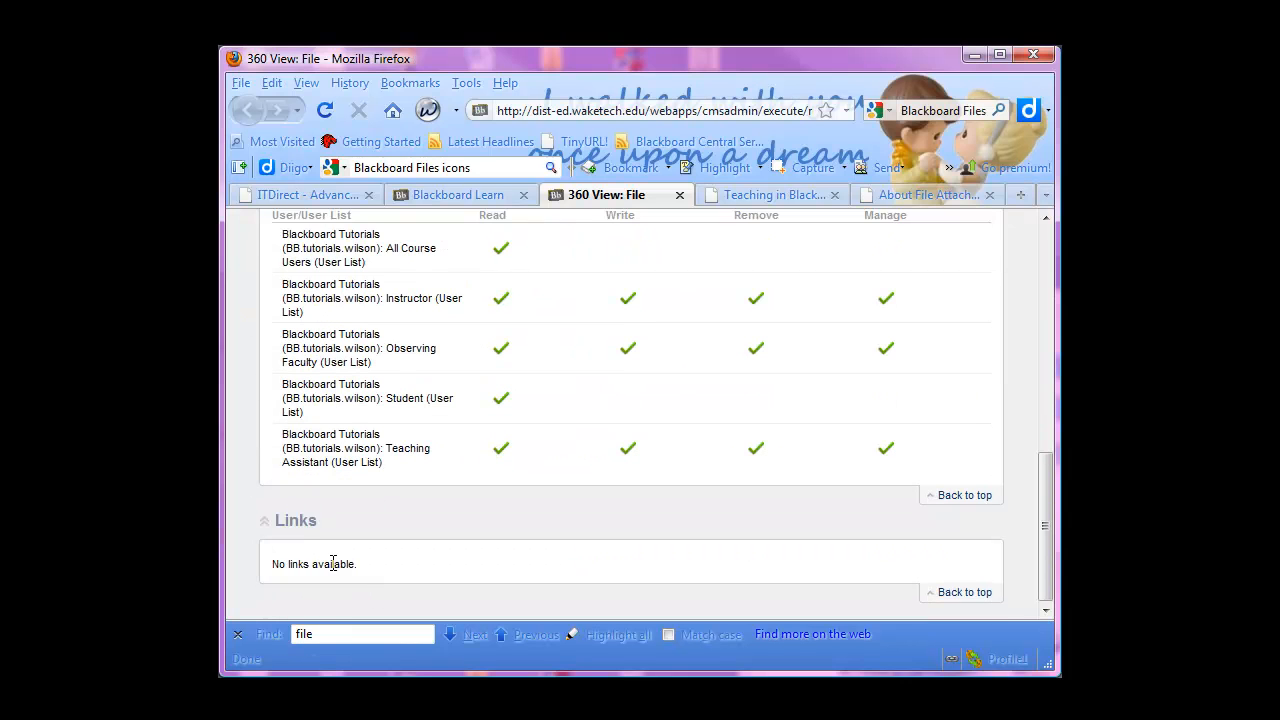
pyautogui.scroll(7, 338, 562)
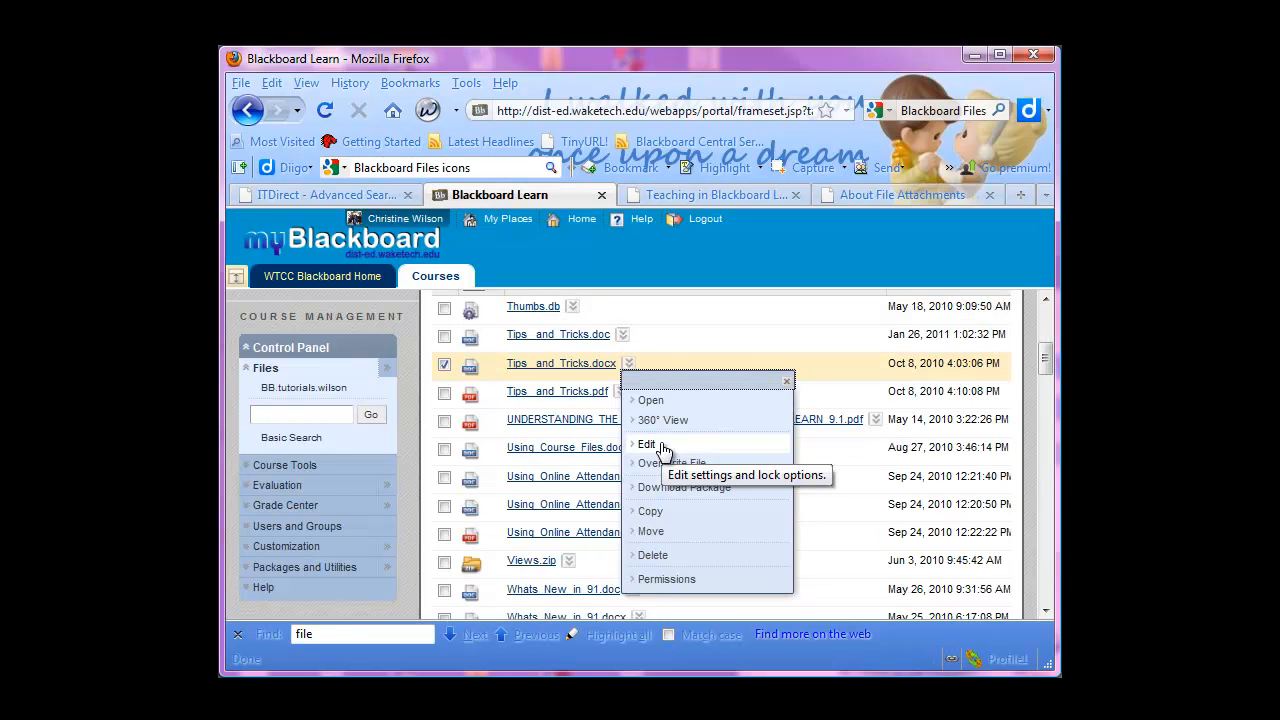
# Open the permissions of Tips_ and_Tricks.docx and review the rights assigned to each course user list
pyautogui.click(676, 580)
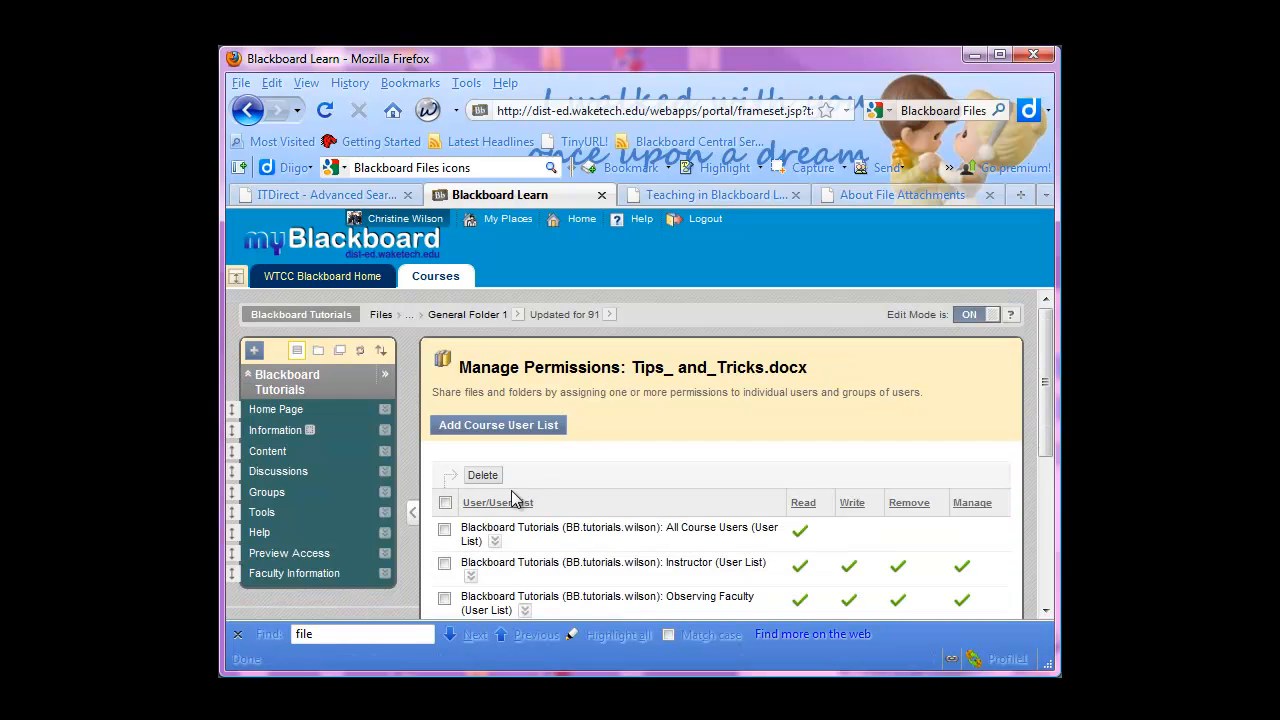
pyautogui.scroll(-2, 649, 436)
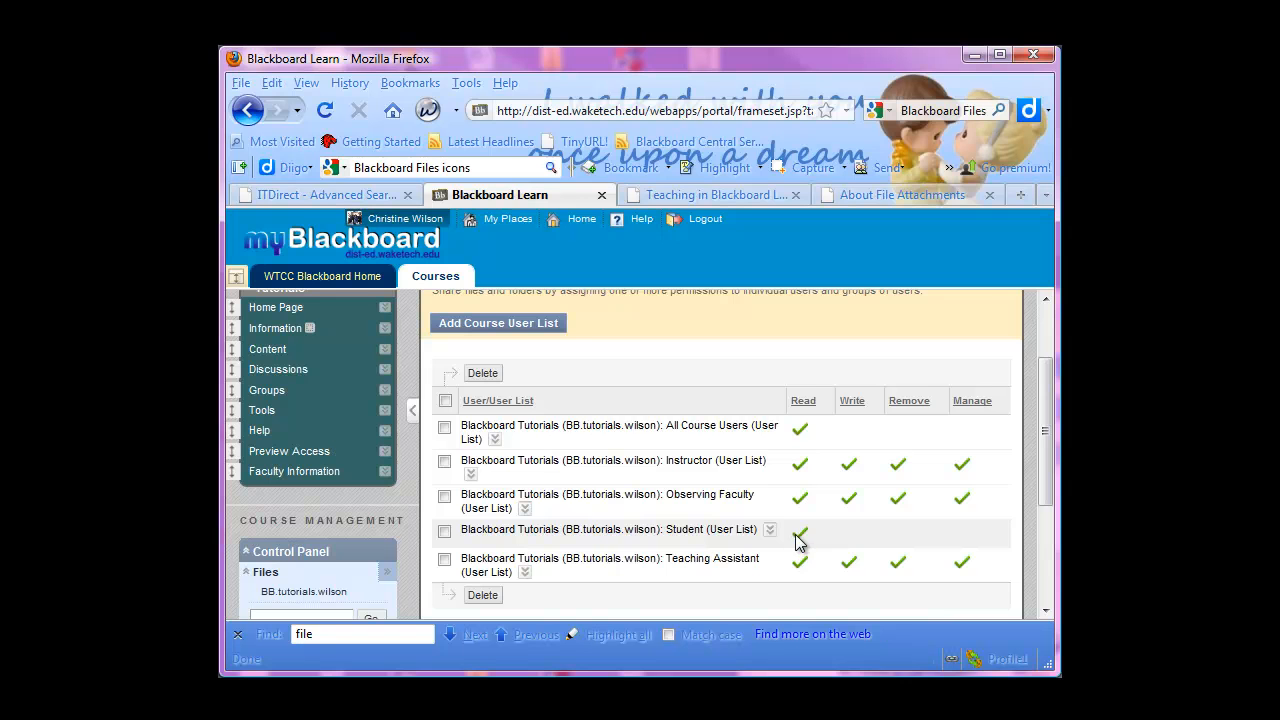
pyautogui.scroll(-2, 706, 495)
pyautogui.scroll(2, 702, 488)
# Edit the Student user list's permissions for Tips_ and_Tricks.docx and submit them with only Read enabled
pyautogui.click(769, 531)
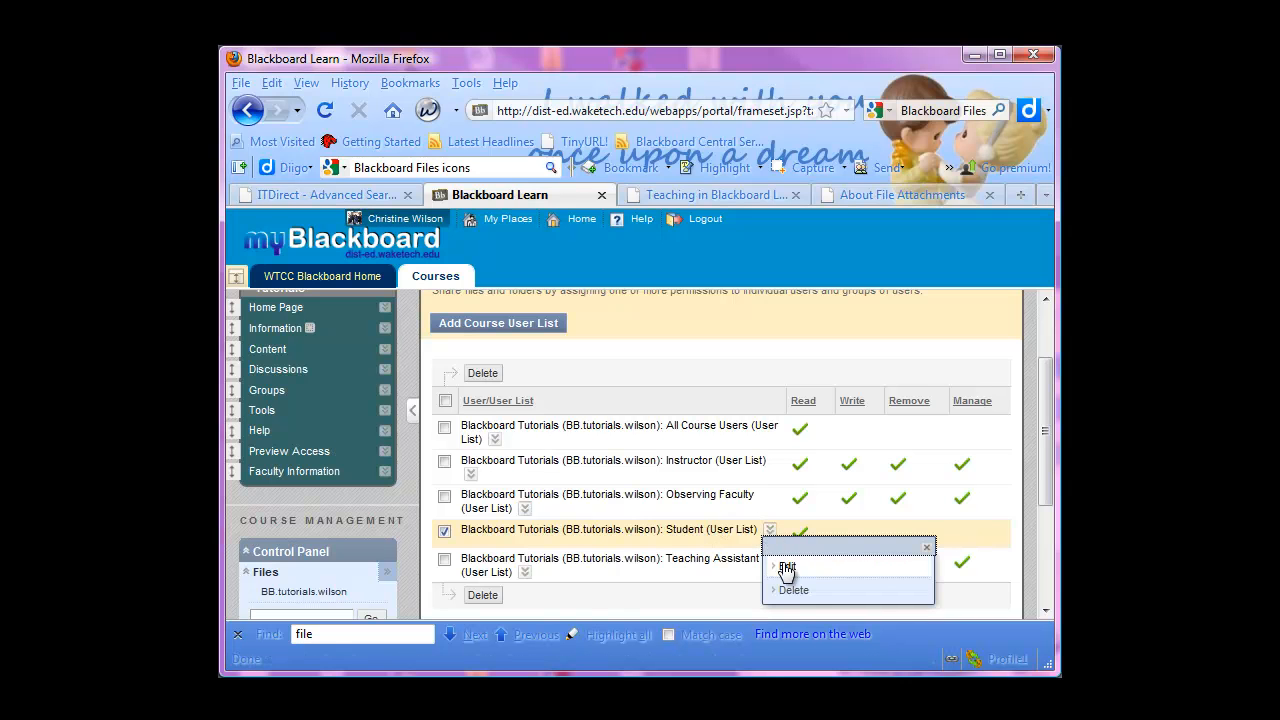
pyautogui.click(786, 566)
pyautogui.scroll(-2, 641, 506)
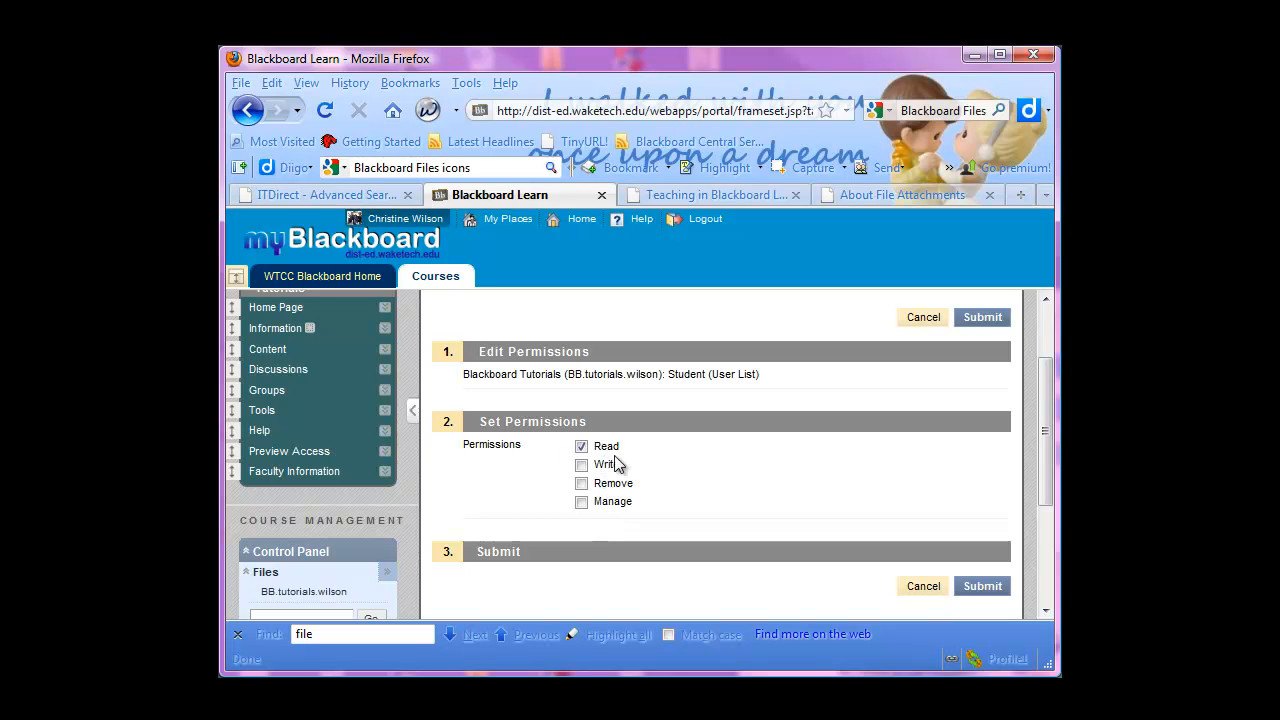
pyautogui.click(982, 586)
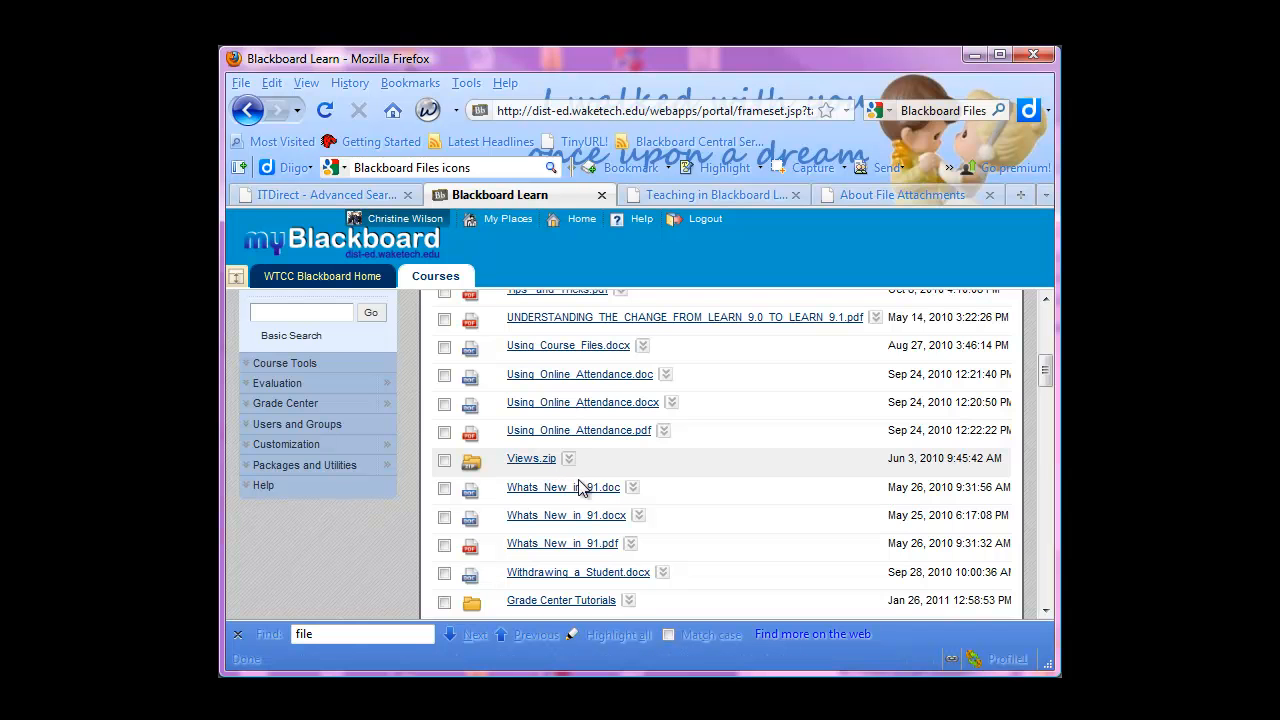
# Start a package upload into the Updated for 91 course folder and choose the Views zip file from the local Updated for 91 folder
pyautogui.scroll(4, 658, 497)
pyautogui.scroll(2, 658, 505)
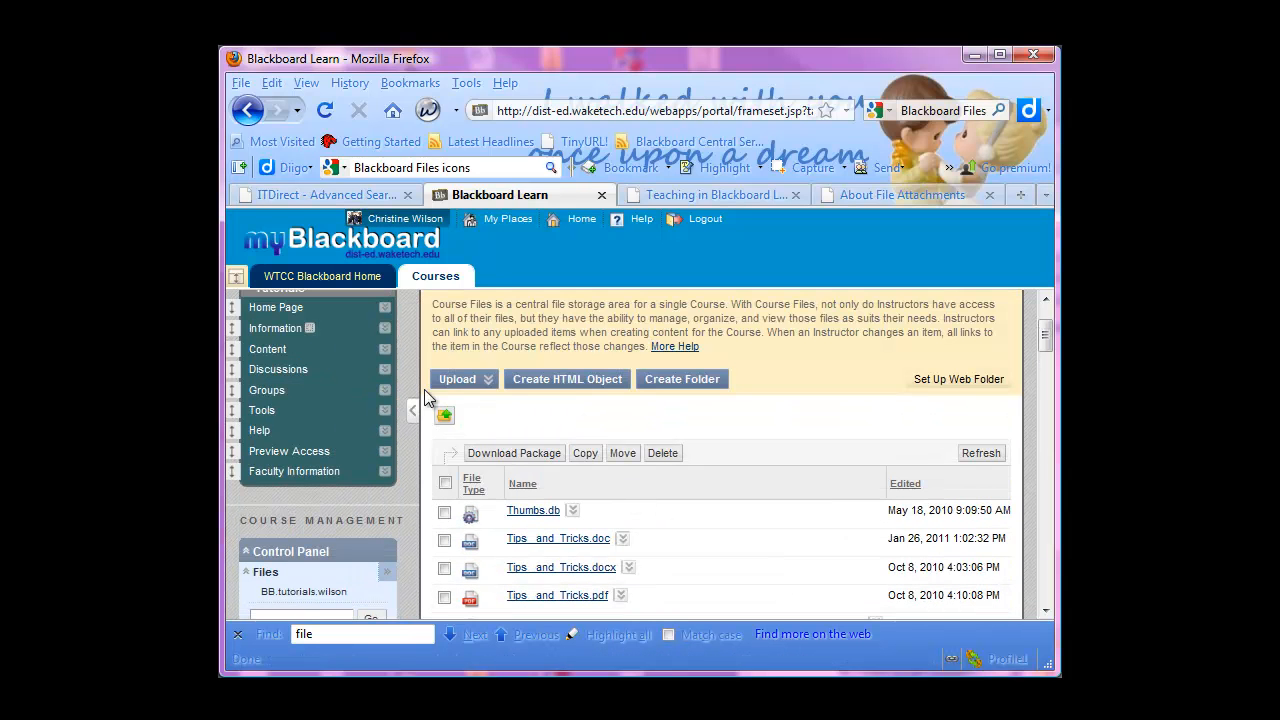
pyautogui.click(484, 380)
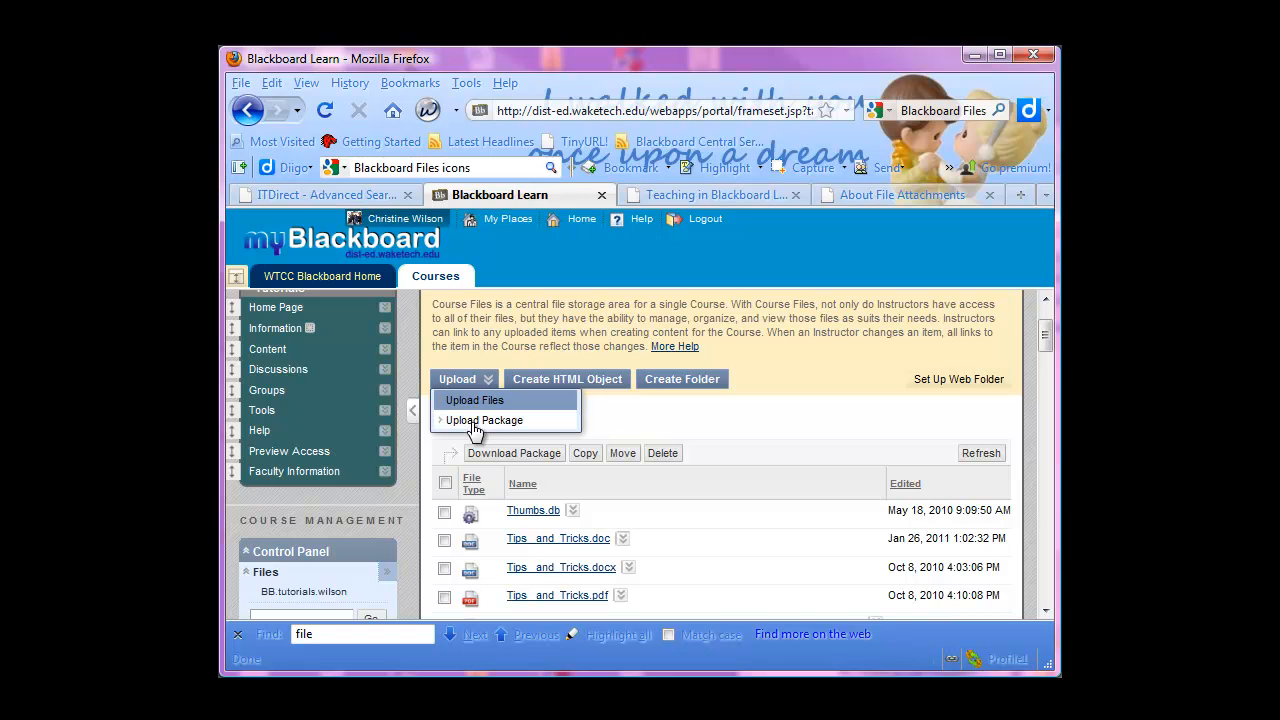
pyautogui.click(473, 422)
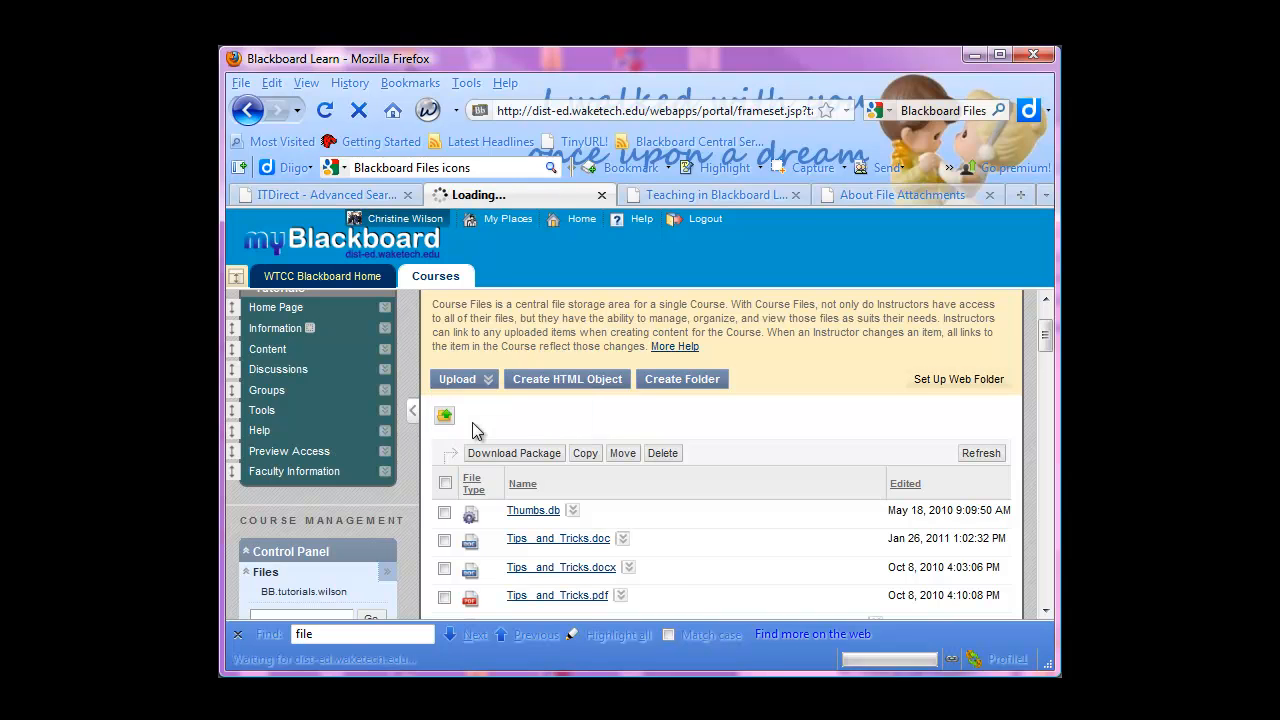
pyautogui.click(507, 531)
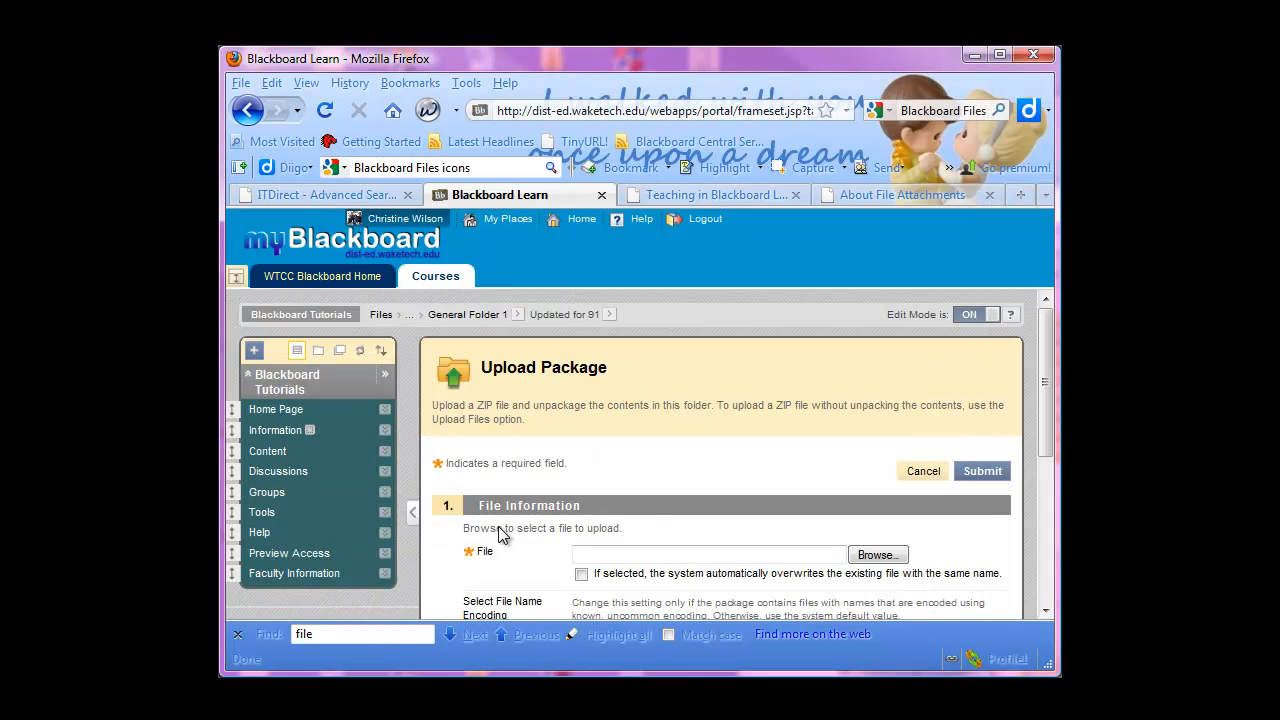
pyautogui.click(884, 554)
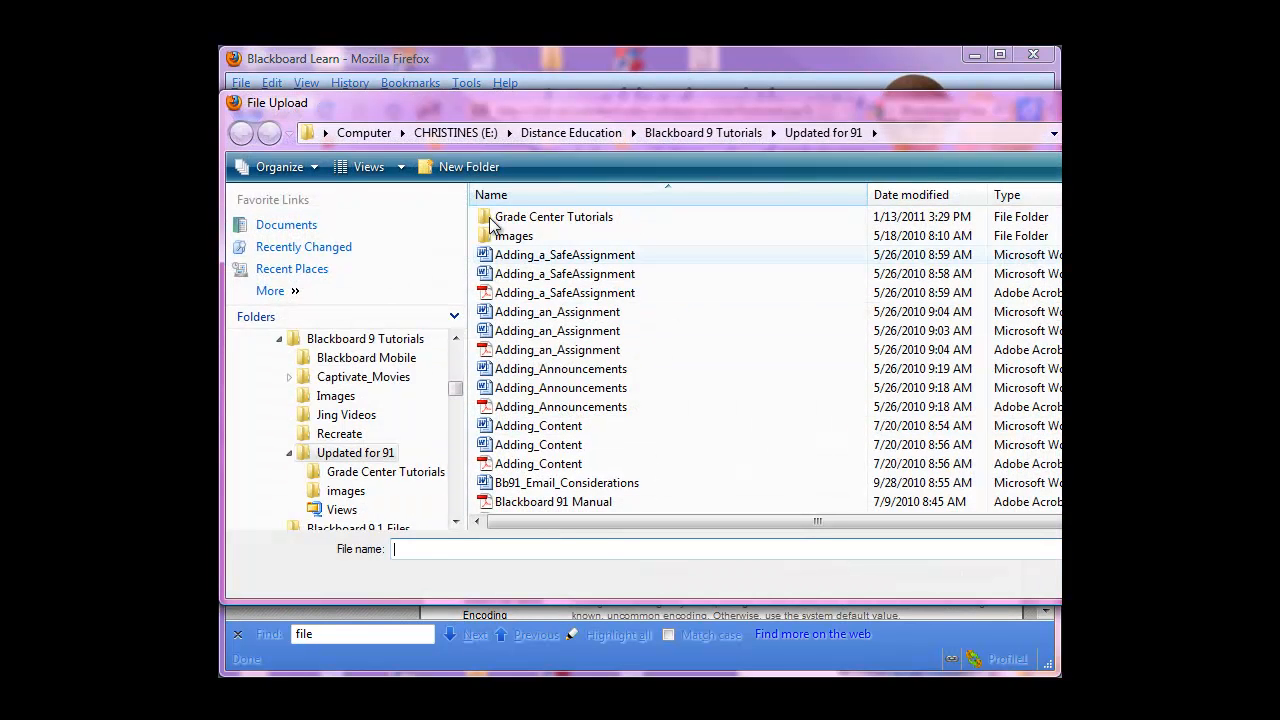
pyautogui.click(541, 225)
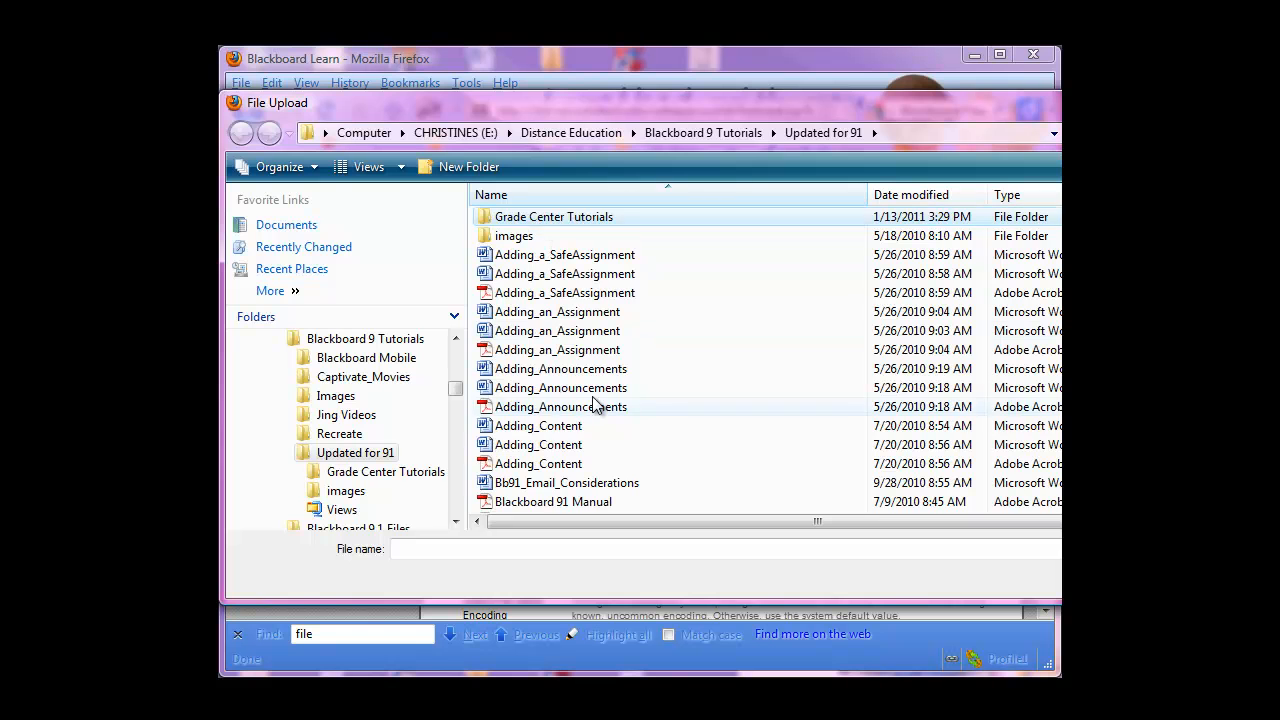
pyautogui.scroll(-14, 605, 400)
pyautogui.scroll(-10, 600, 393)
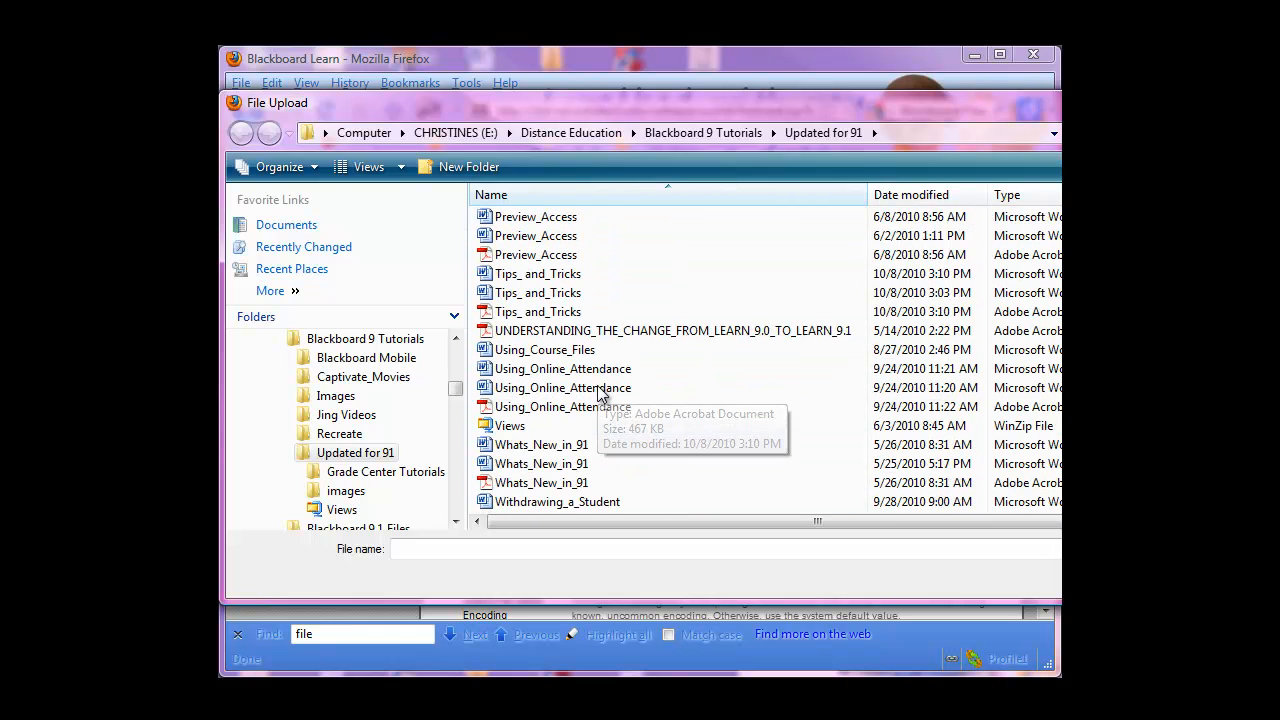
pyautogui.click(511, 427)
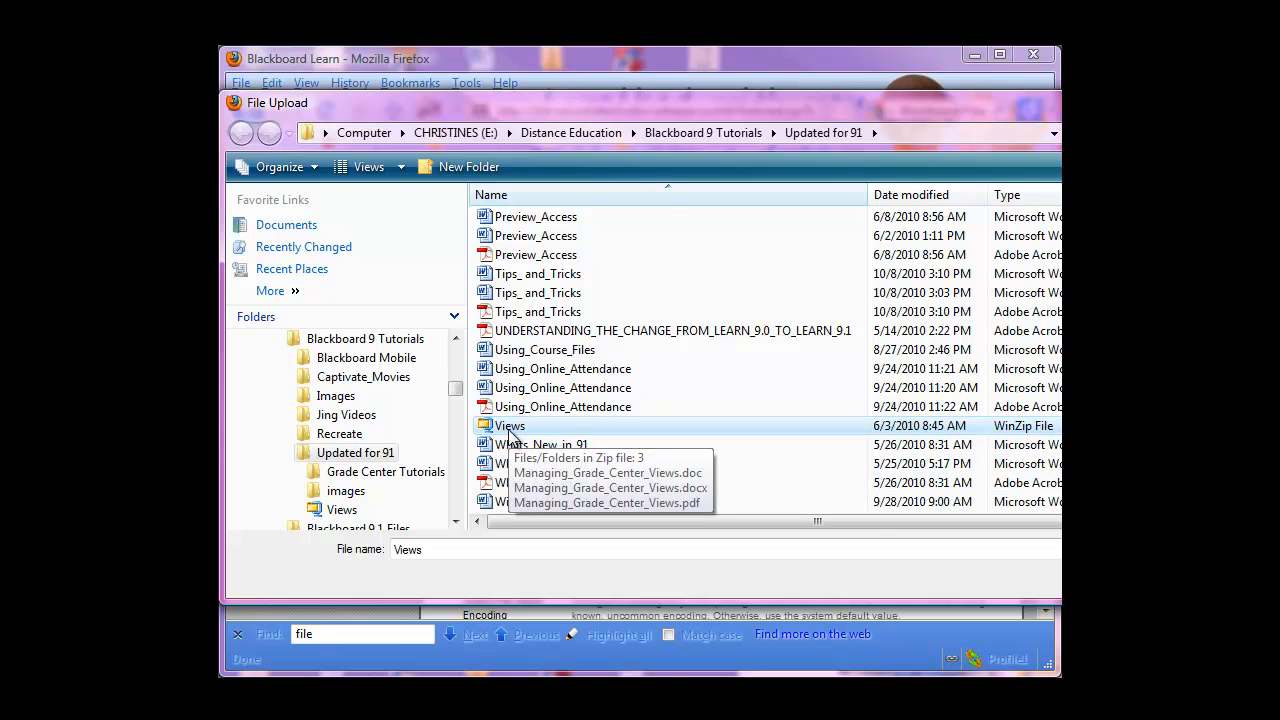
pyautogui.press('Return')
# Try to submit the Views package without overwriting existing files, and cancel the upload
pyautogui.scroll(-5, 602, 544)
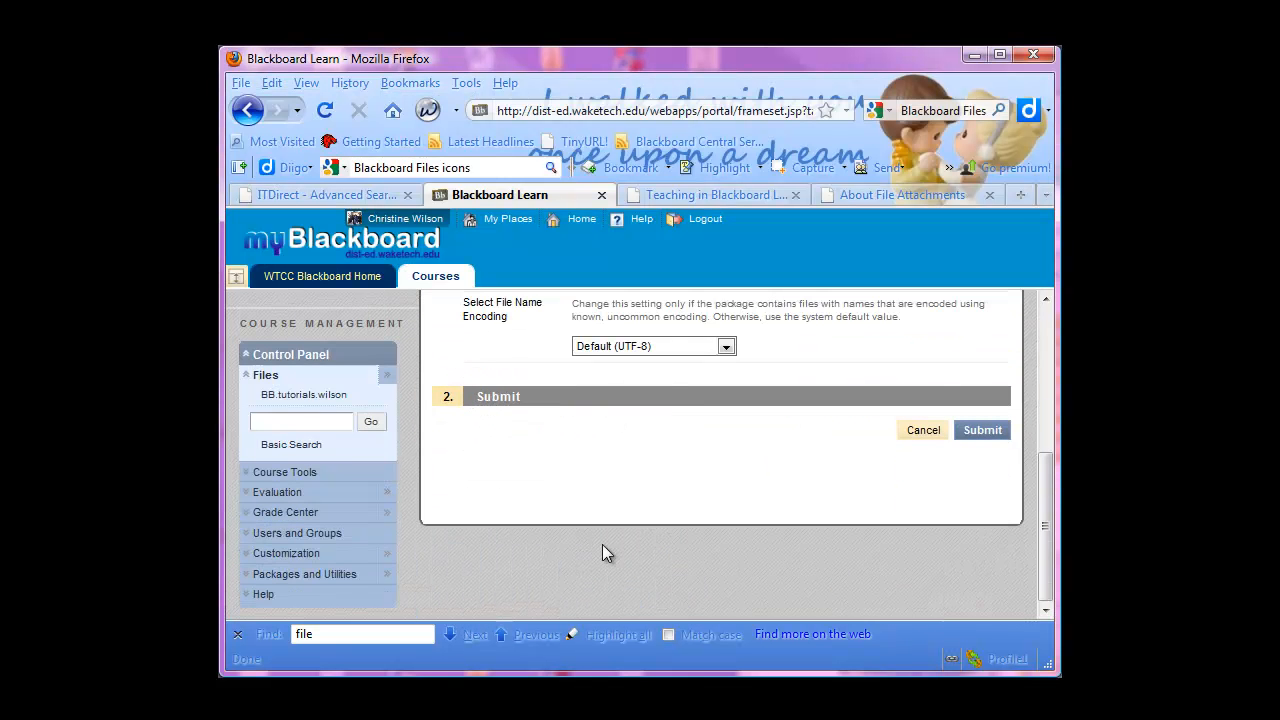
pyautogui.scroll(2, 615, 484)
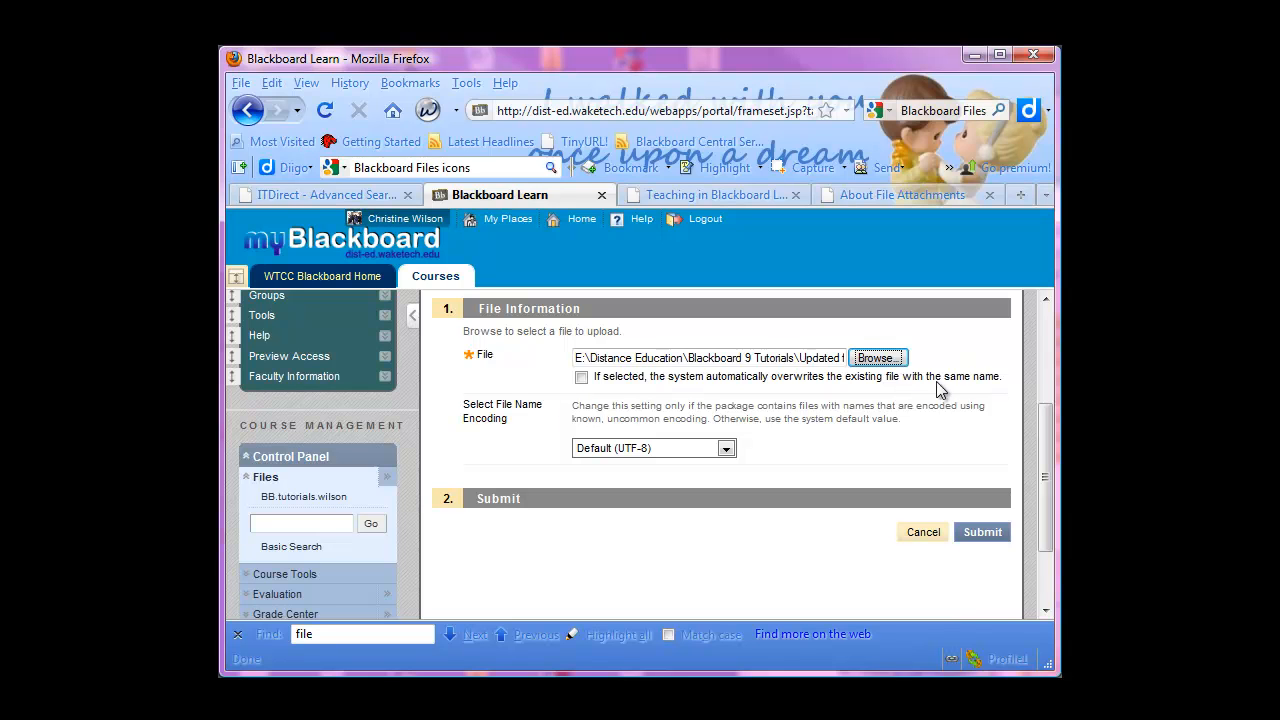
pyautogui.click(984, 532)
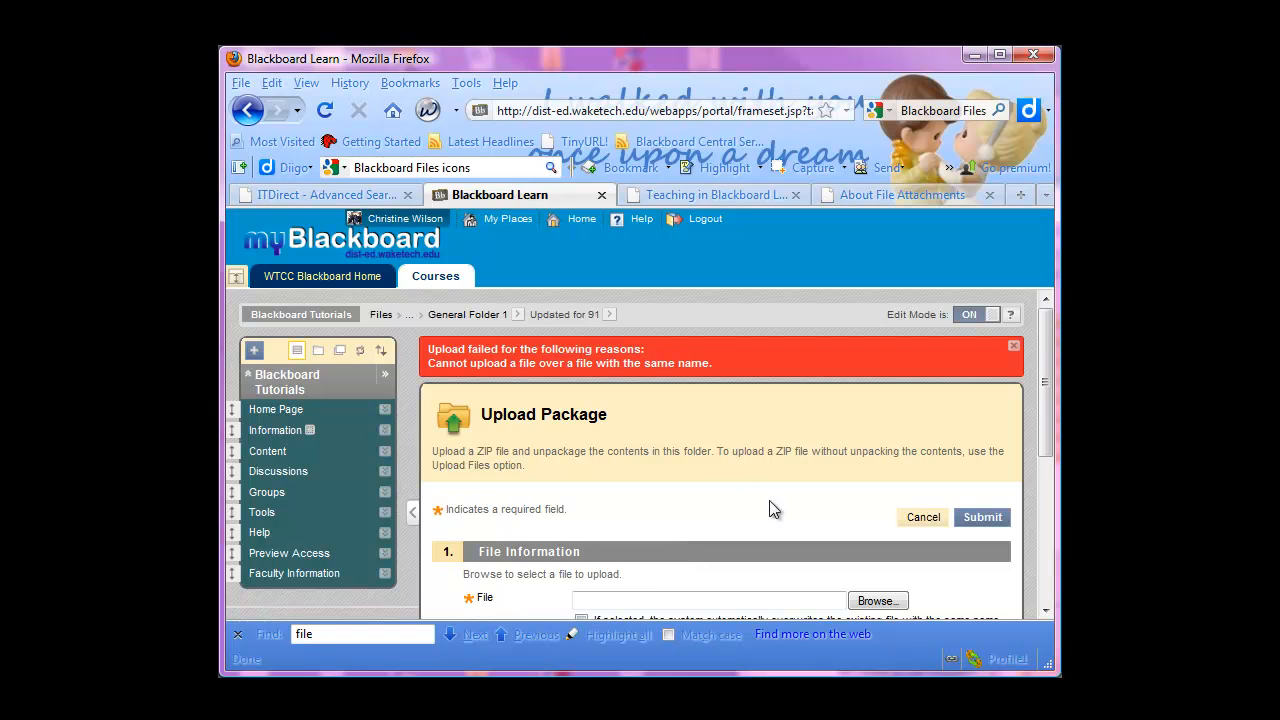
pyautogui.scroll(-2, 770, 509)
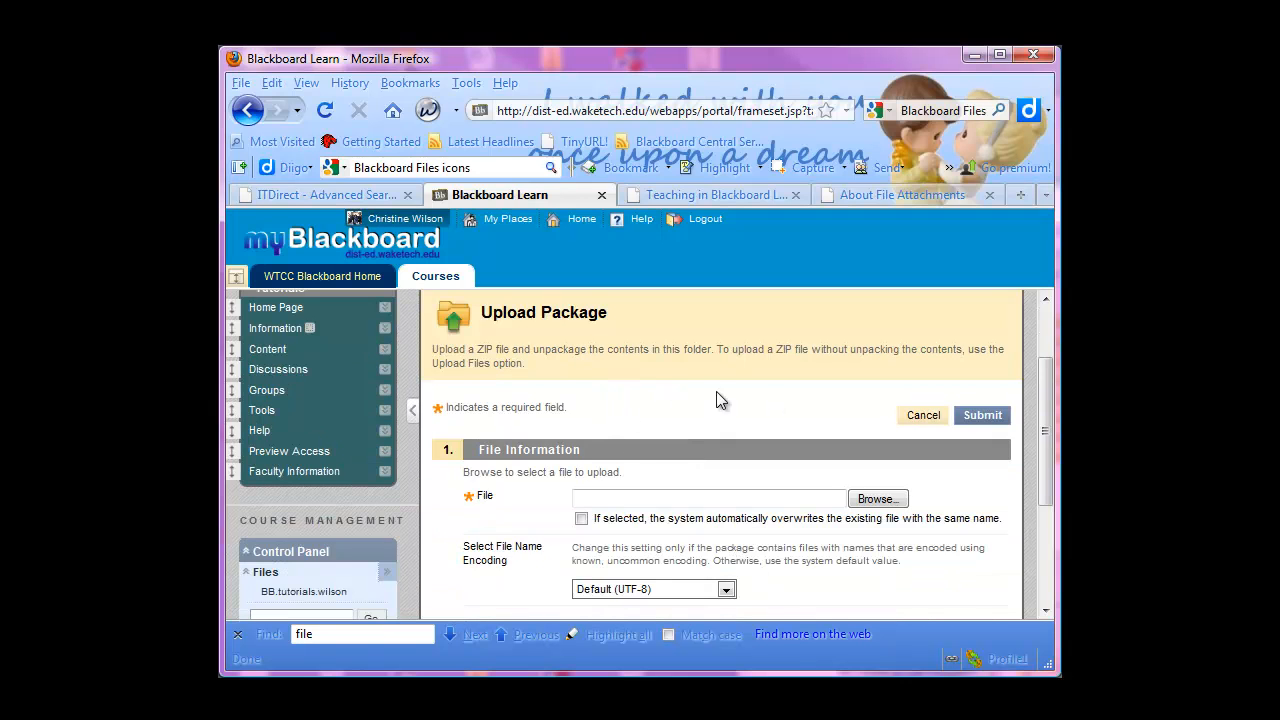
pyautogui.scroll(2, 502, 390)
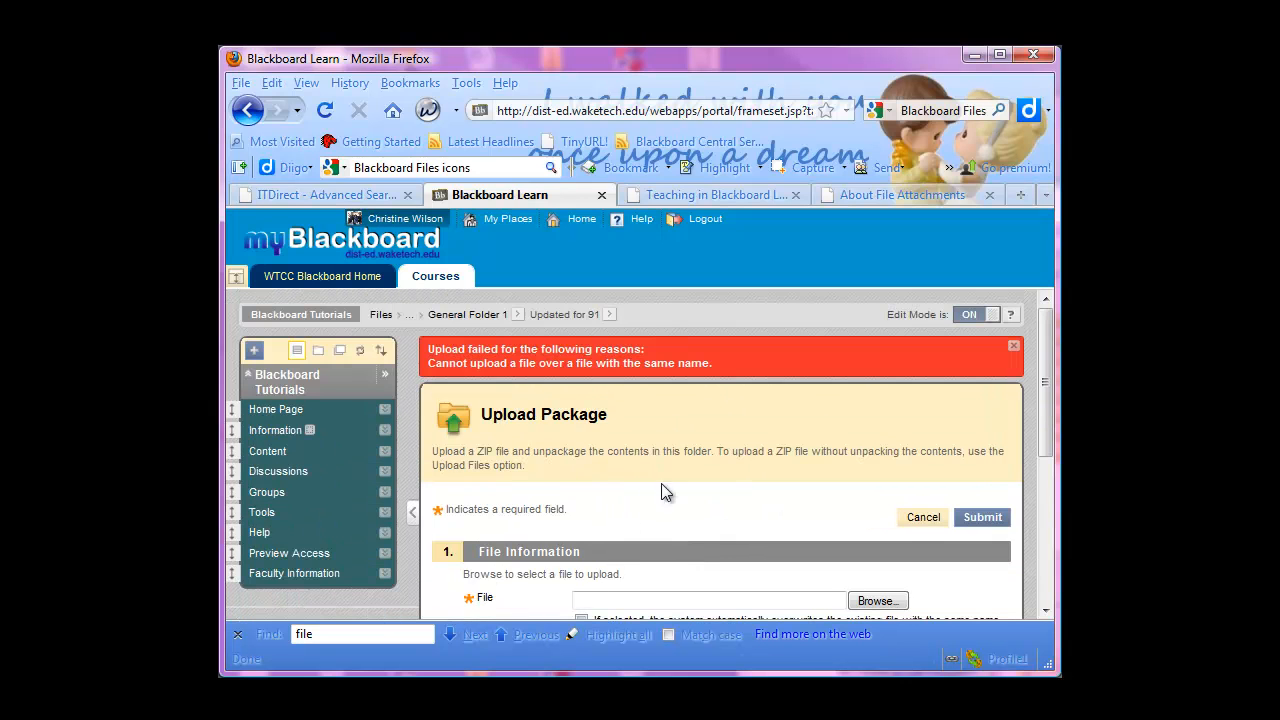
pyautogui.click(922, 517)
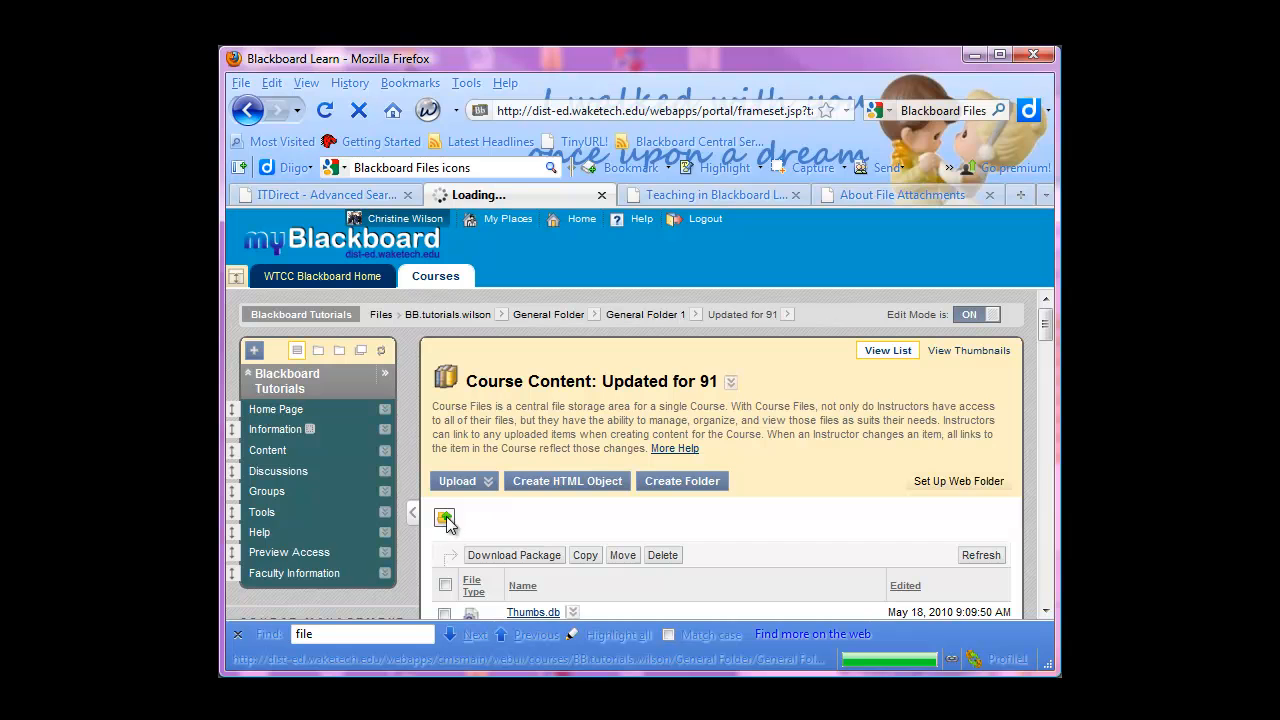
# Go up from Updated for 91 to General Folder 1 and look over its contents
pyautogui.scroll(-4, 770, 485)
pyautogui.scroll(-2, 609, 461)
pyautogui.scroll(2, 569, 449)
pyautogui.scroll(2, 471, 374)
# Start a package upload into General Folder 1 and choose the Views zip file from the local Updated for 91 folder
pyautogui.click(471, 379)
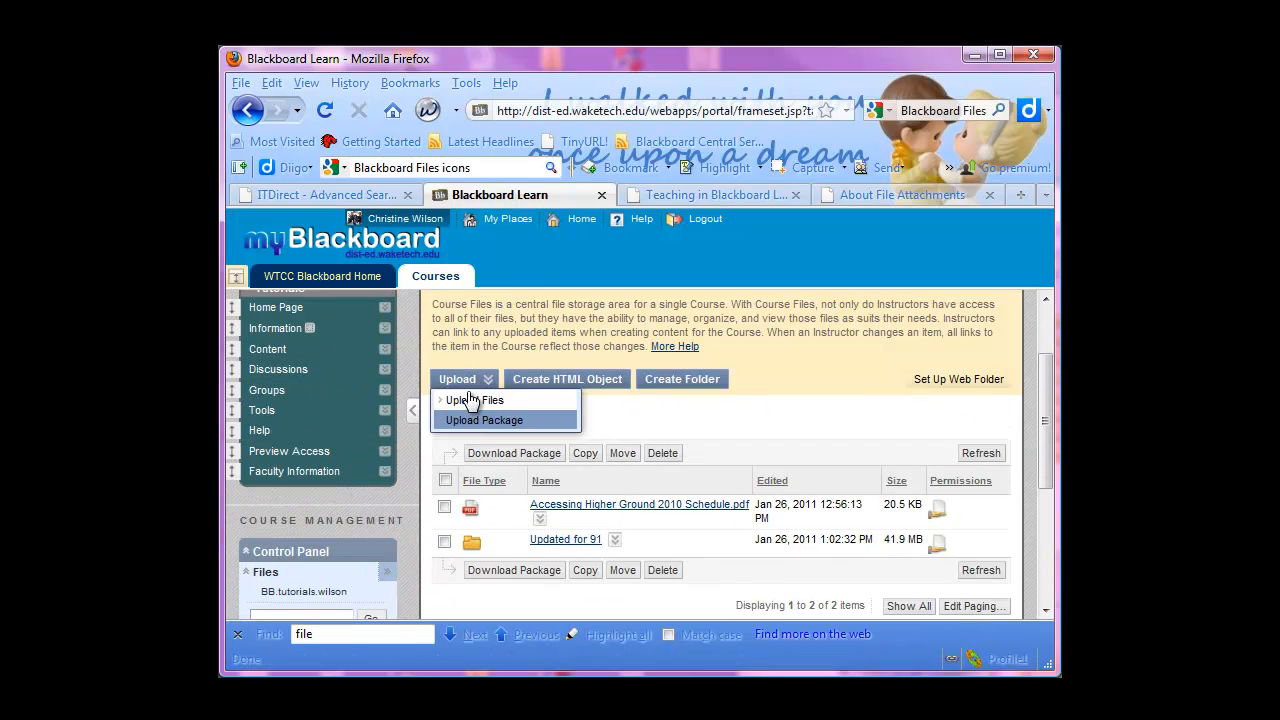
pyautogui.click(467, 421)
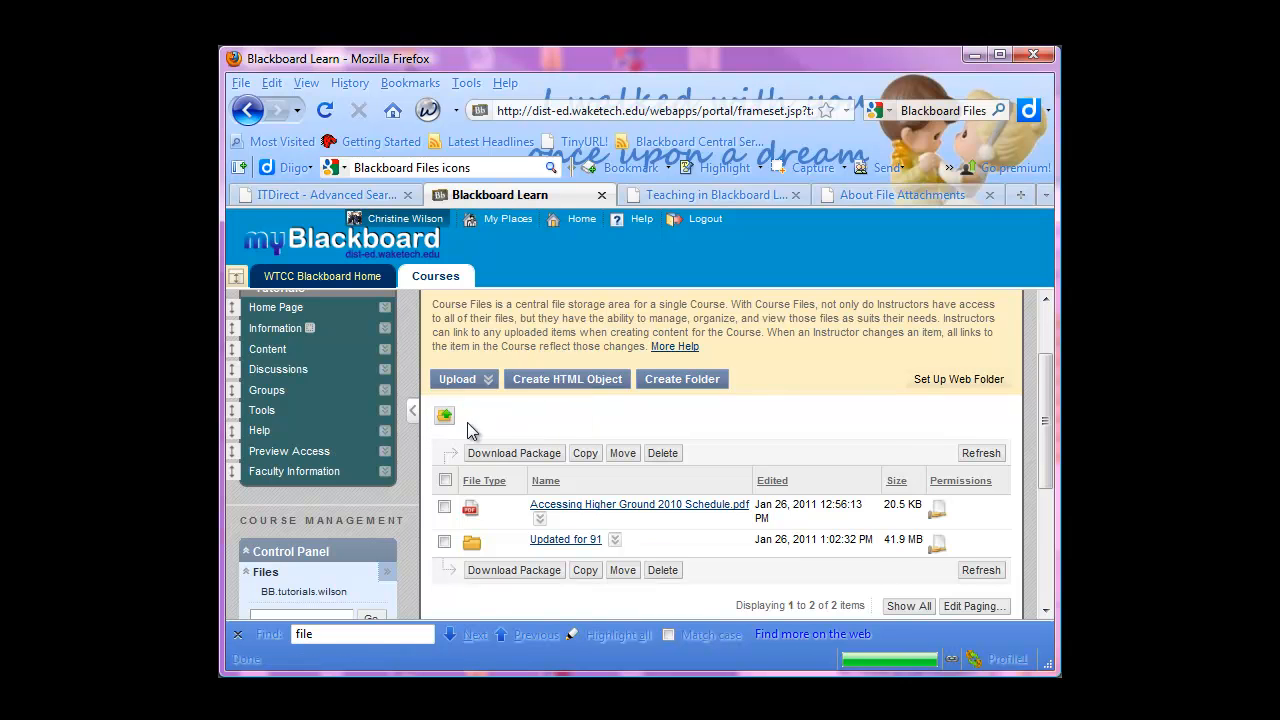
pyautogui.click(877, 556)
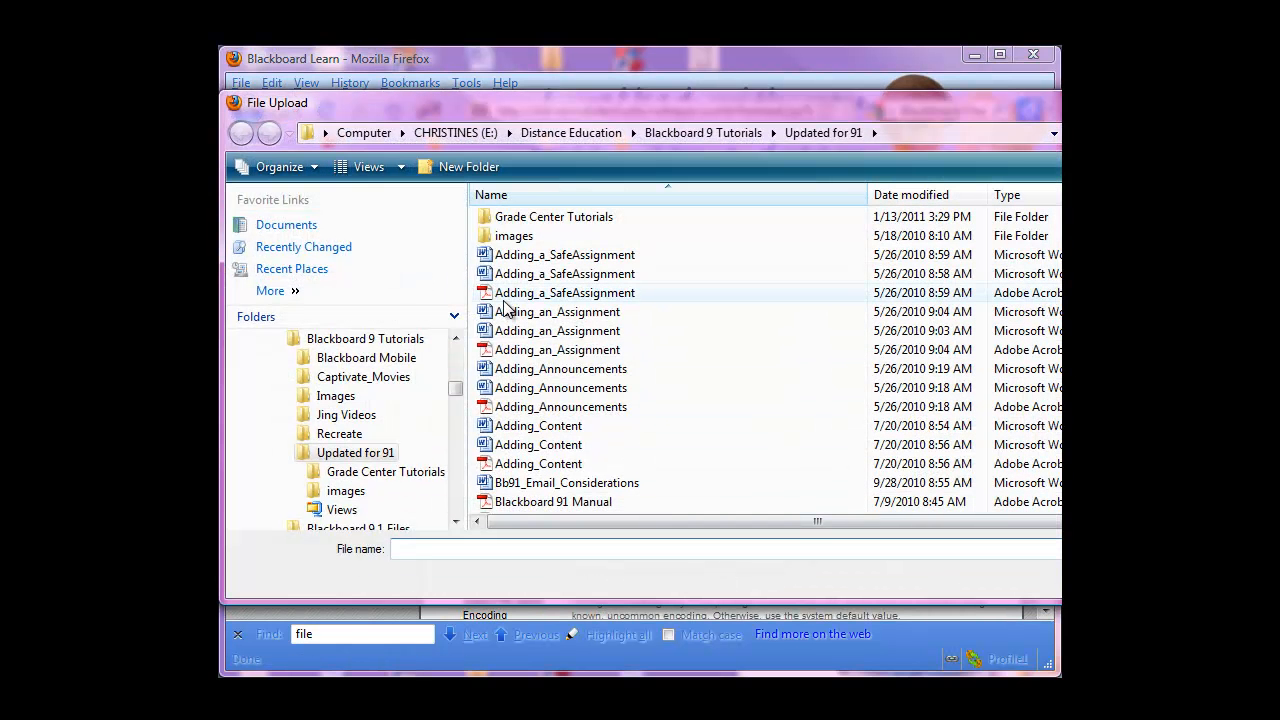
pyautogui.click(712, 450)
pyautogui.scroll(-7, 640, 450)
pyautogui.scroll(-15, 558, 445)
pyautogui.click(502, 446)
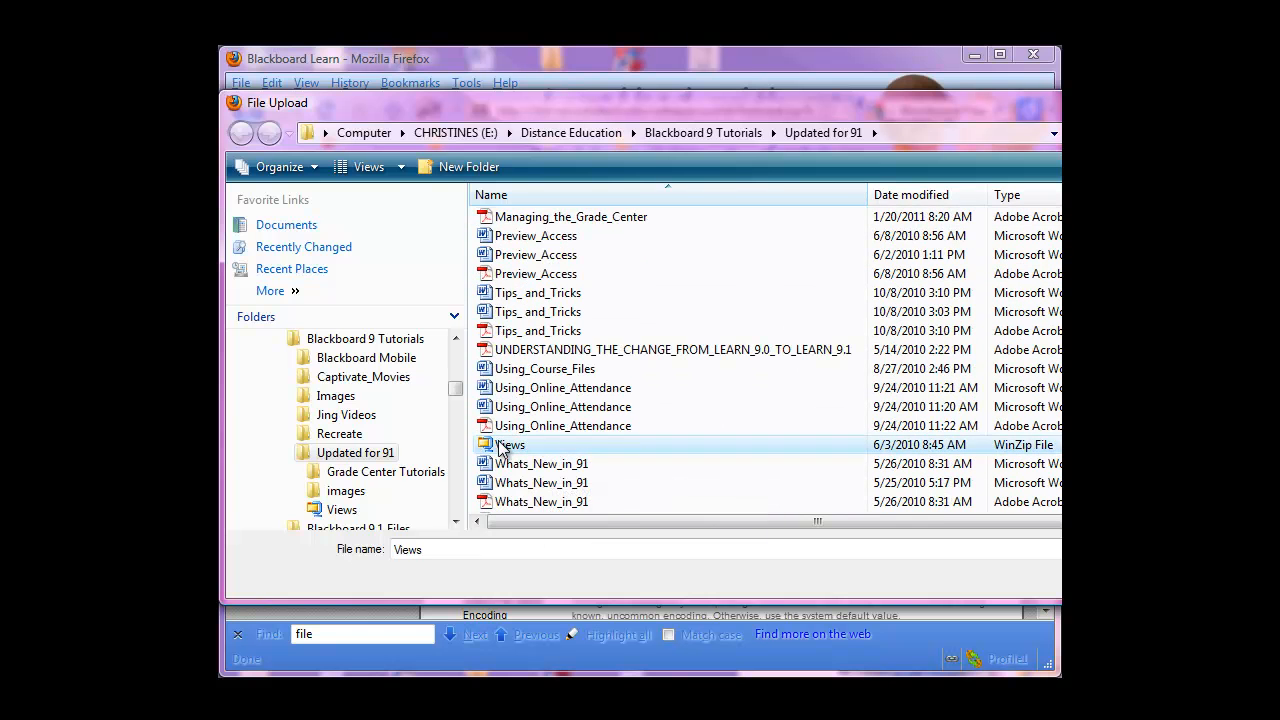
pyautogui.doubleClick(502, 446)
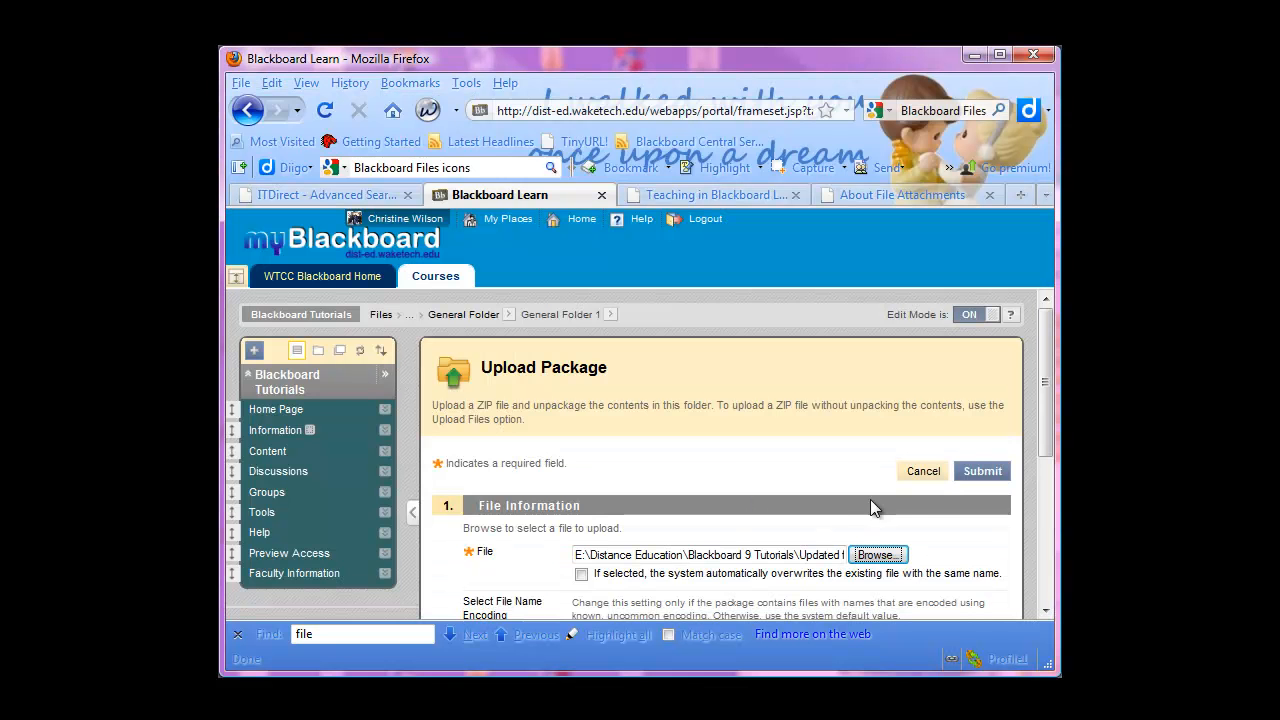
# Submit the Views package with Default (UTF-8) encoding and overwriting off, and look over the unpacked files in General Folder 1
pyautogui.click(656, 481)
pyautogui.scroll(-4, 656, 481)
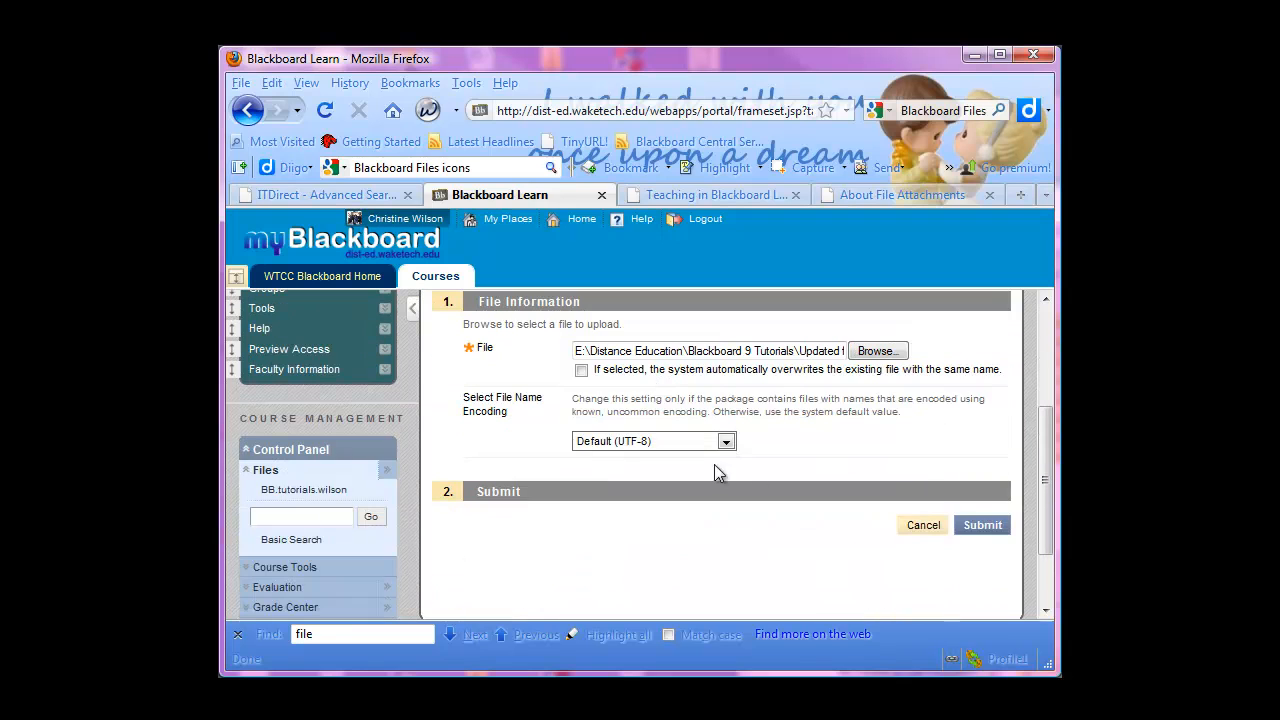
pyautogui.click(982, 527)
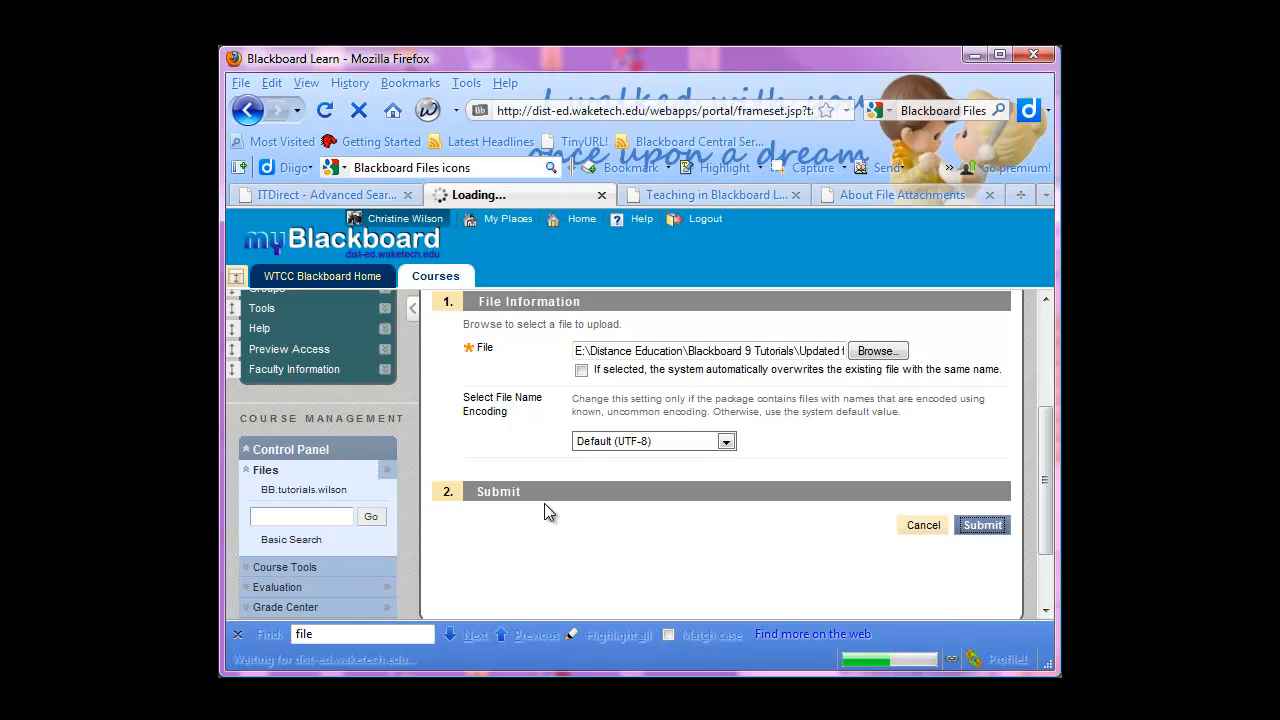
pyautogui.scroll(-4, 565, 503)
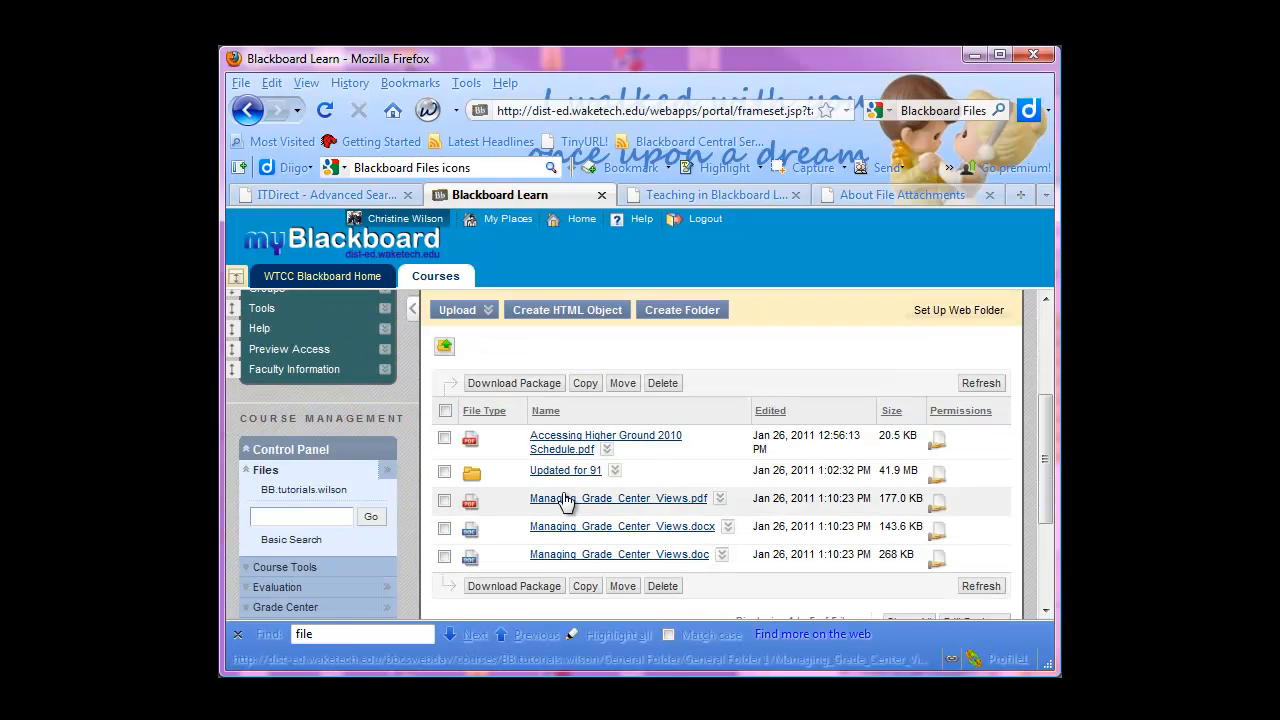
pyautogui.scroll(3, 546, 490)
pyautogui.scroll(-6, 554, 532)
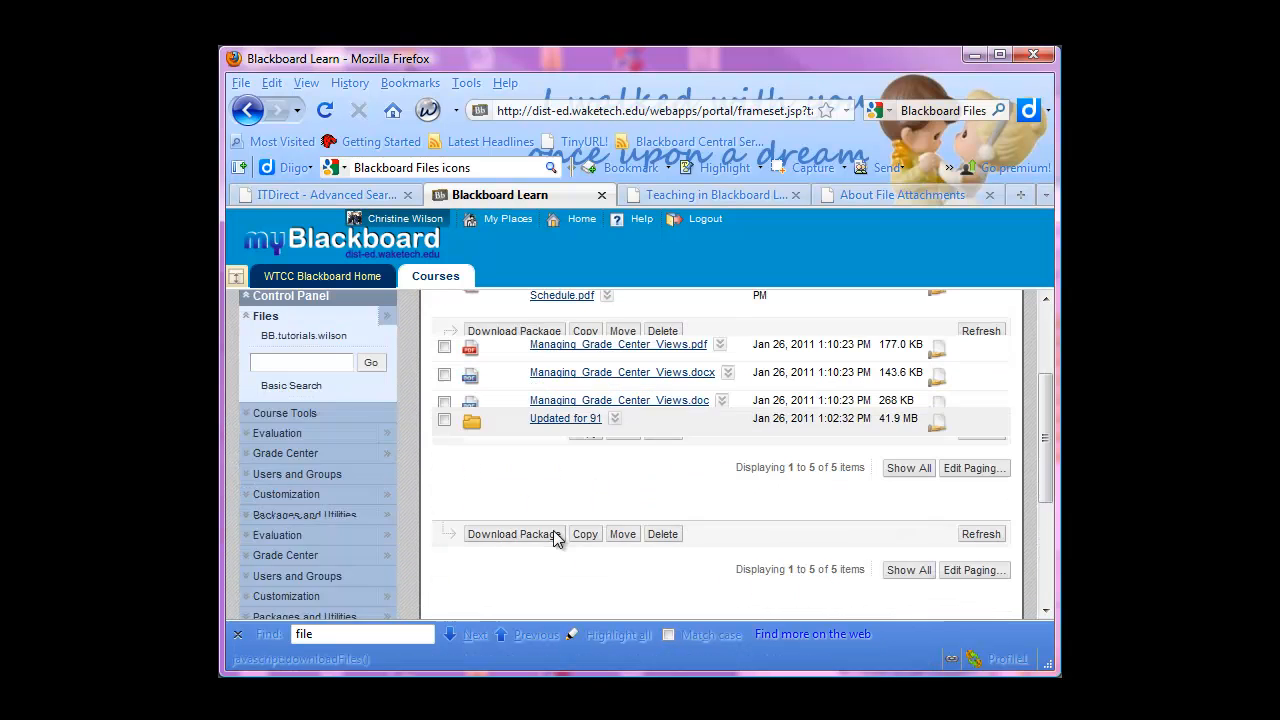